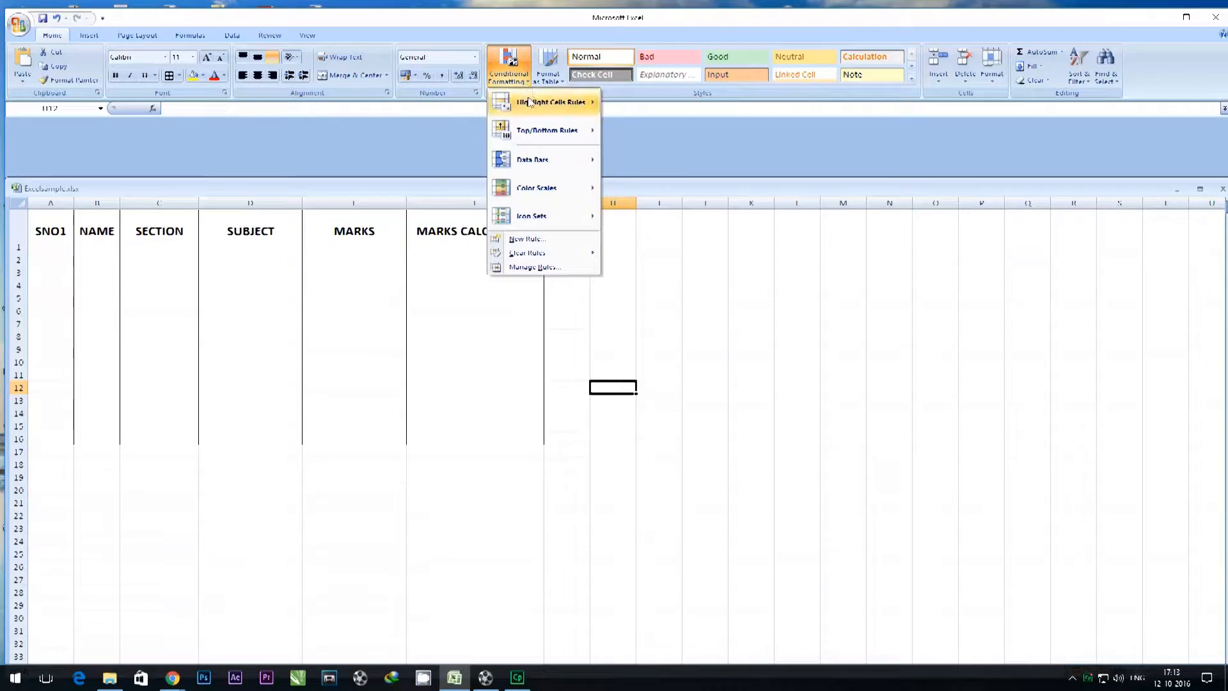
{"action": "mouse_move", "coordinate": [530, 133]}
{"action": "mouse_move", "coordinate": [531, 166]}
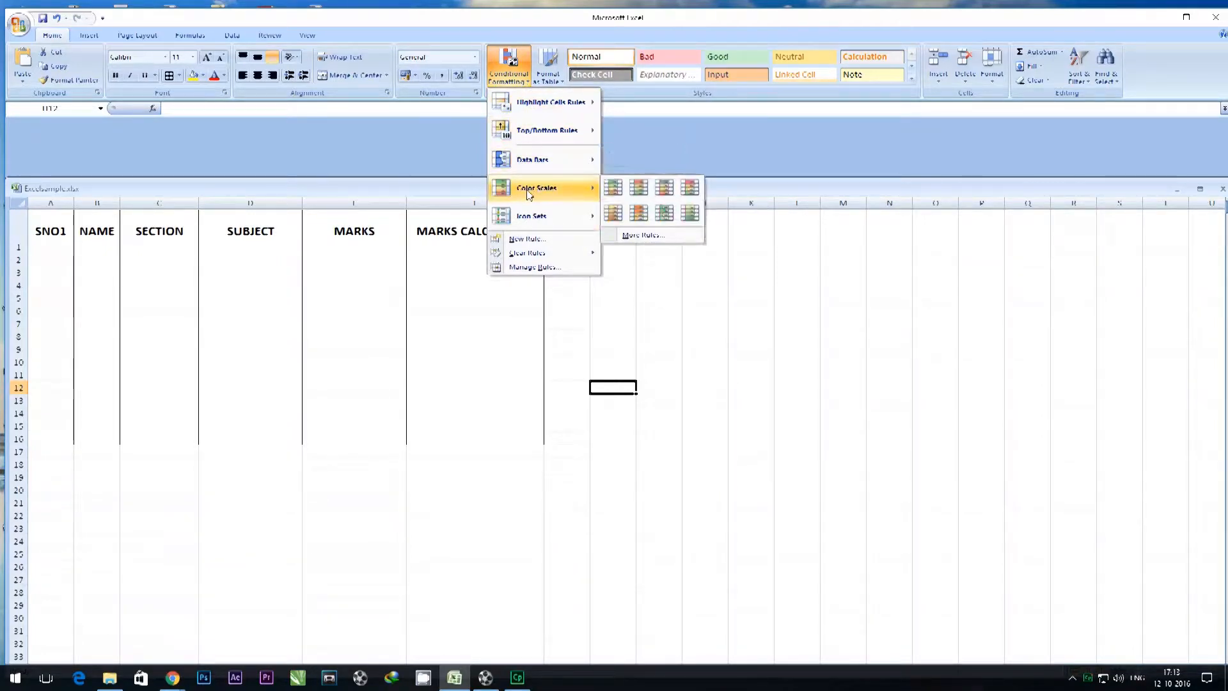
{"action": "mouse_move", "coordinate": [531, 218]}
{"action": "left_click", "coordinate": [394, 151]}
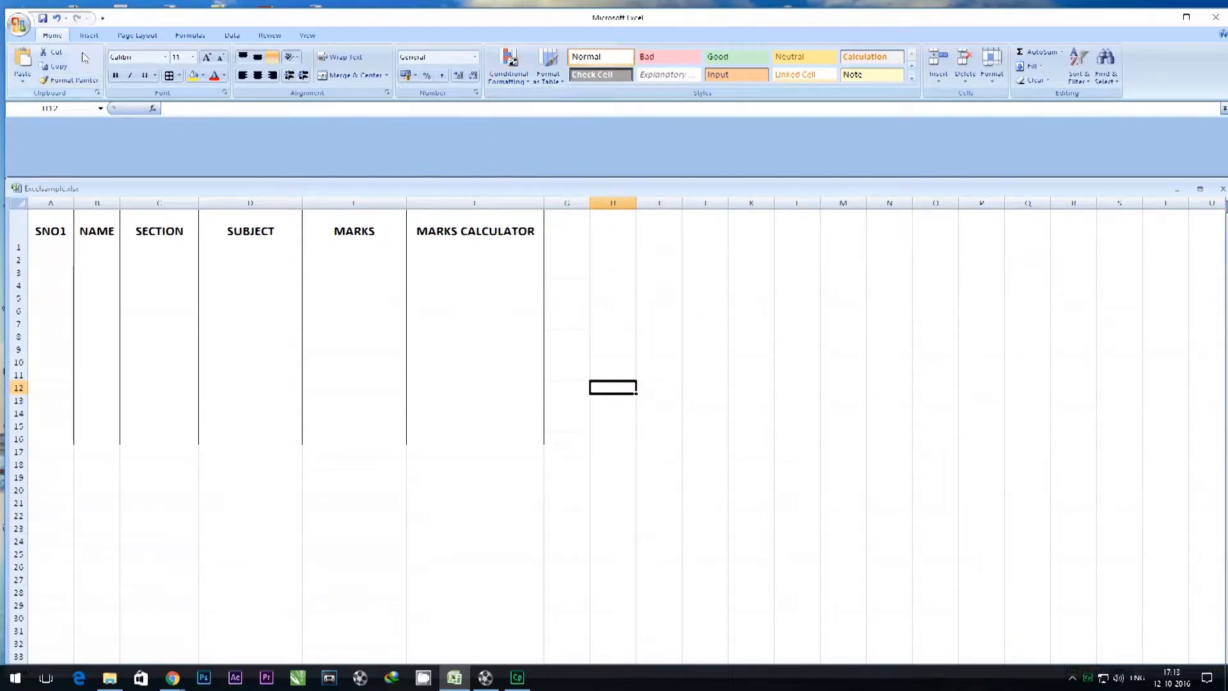
Enter the serial numbers 1, 2, 3 and 4 in cells A2 to A5 under SNO1.
{"action": "left_click", "coordinate": [67, 257]}
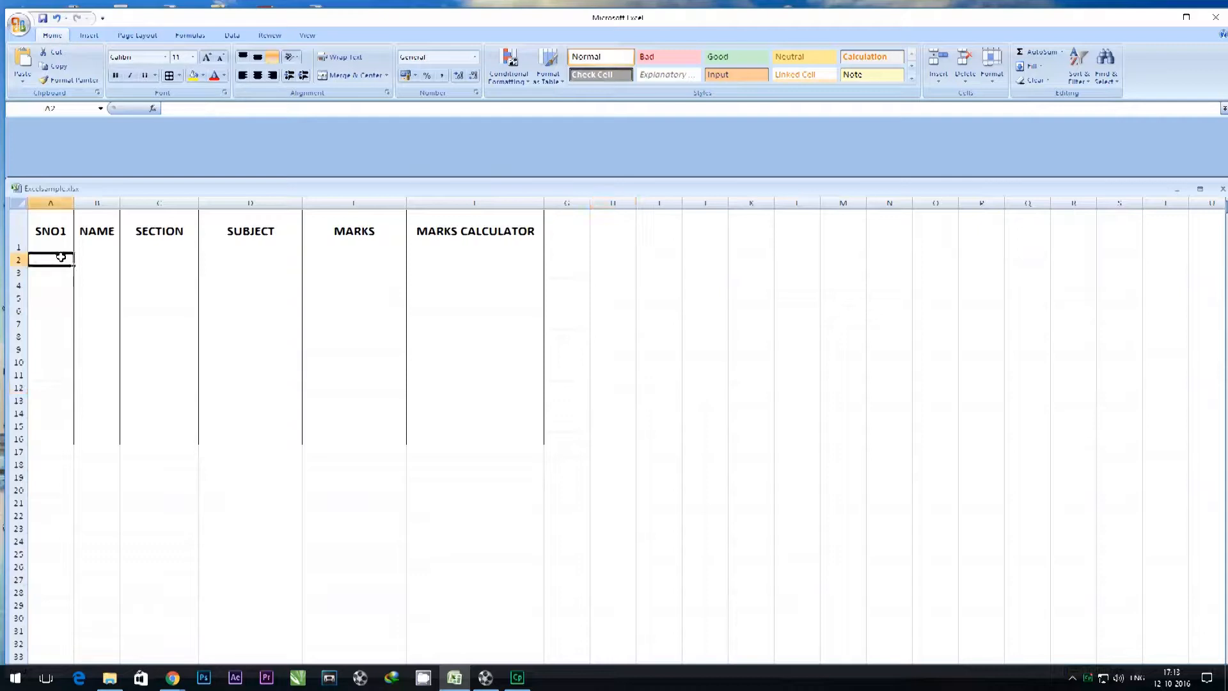
{"action": "type", "text": "11"}
{"action": "key", "text": "Return"}
{"action": "type", "text": "2"}
{"action": "key", "text": "Return"}
{"action": "type", "text": "3"}
{"action": "key", "text": "Return"}
{"action": "type", "text": "4"}
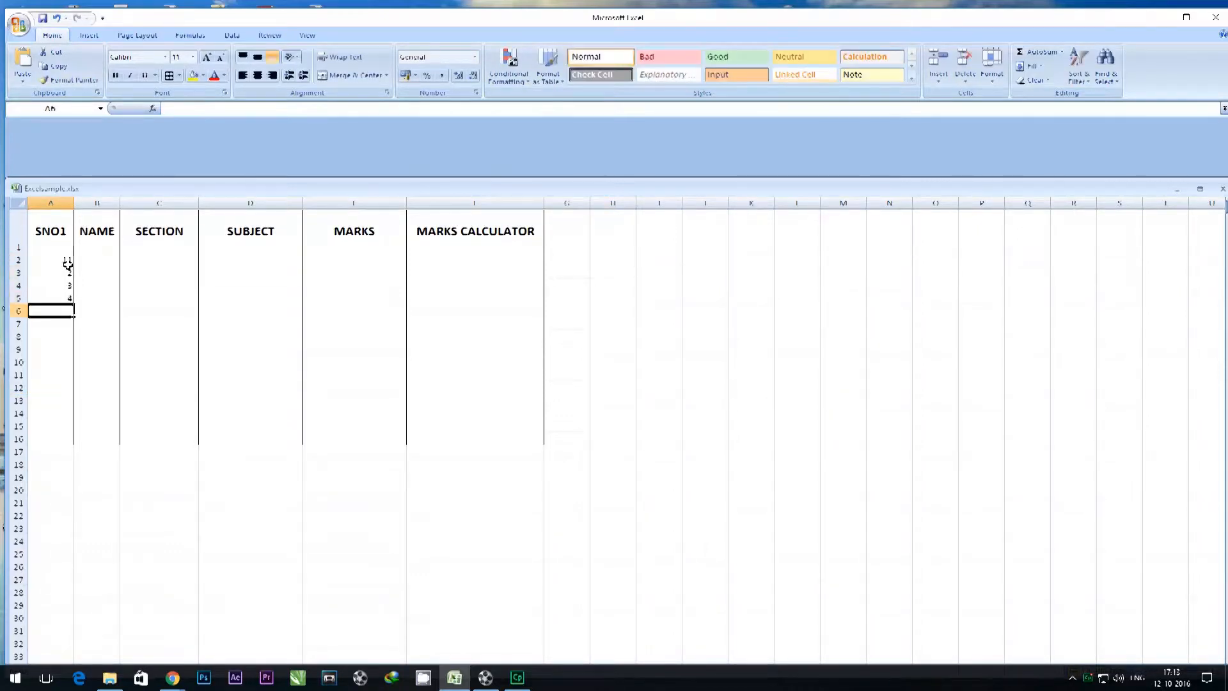
{"action": "left_click", "coordinate": [105, 258]}
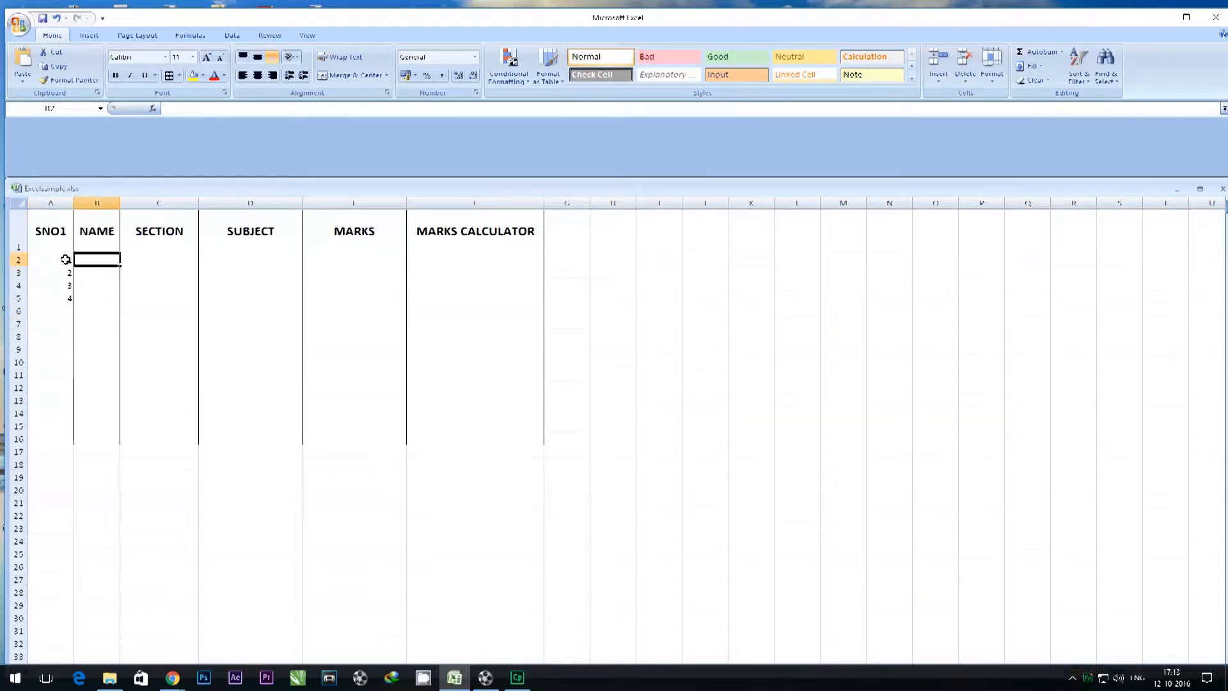
{"action": "key", "text": "Left"}
{"action": "type", "text": "1"}
Enter the four students' first names in cells B2 to B5 of the NAME column.
{"action": "left_click", "coordinate": [102, 257]}
{"action": "type", "text": "sam"}
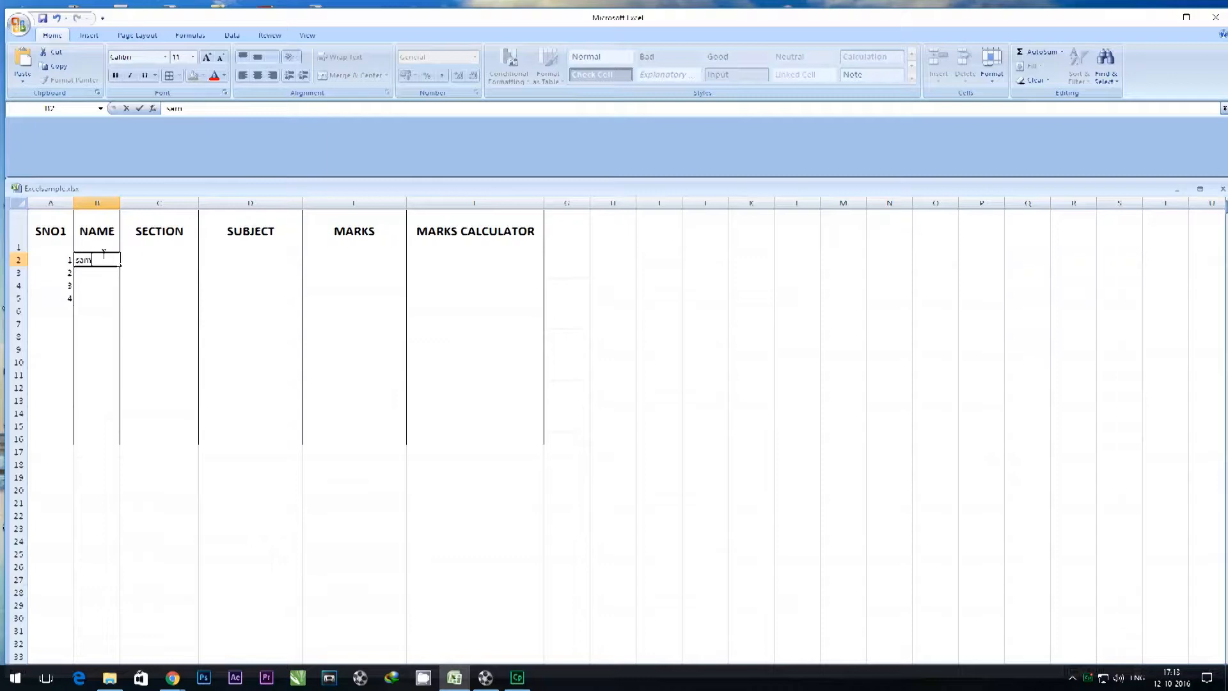
{"action": "key", "text": "Return"}
{"action": "type", "text": "ash"}
{"action": "key", "text": "Return"}
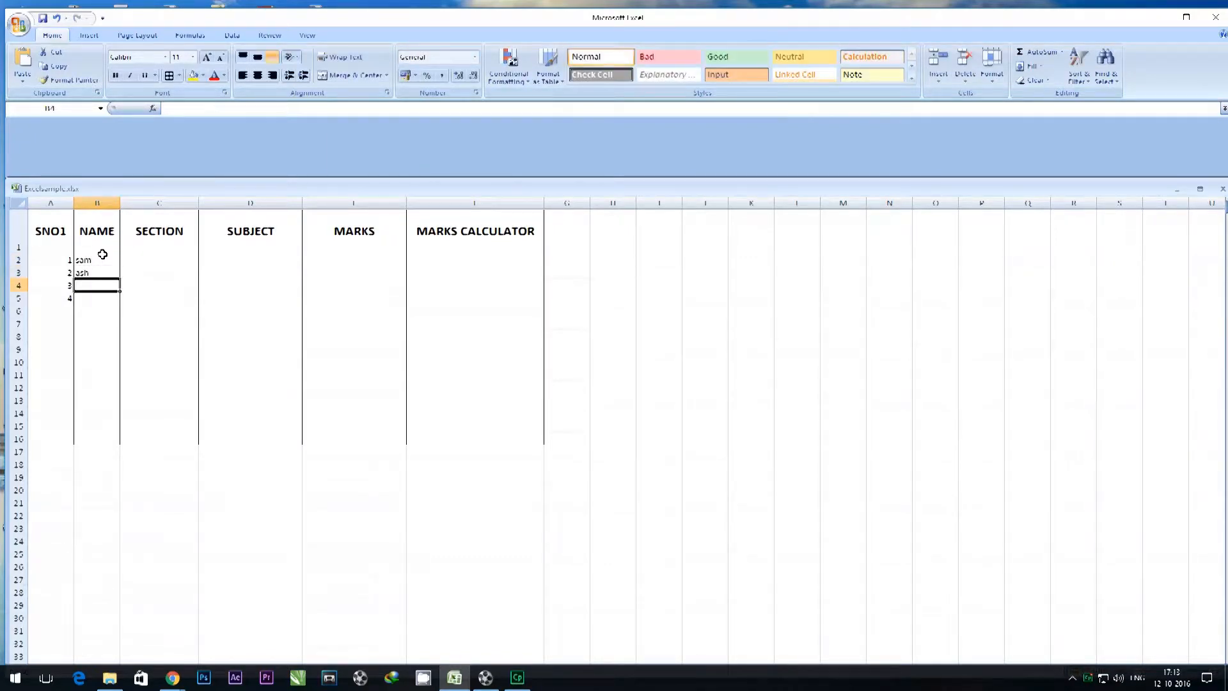
{"action": "type", "text": "joe"}
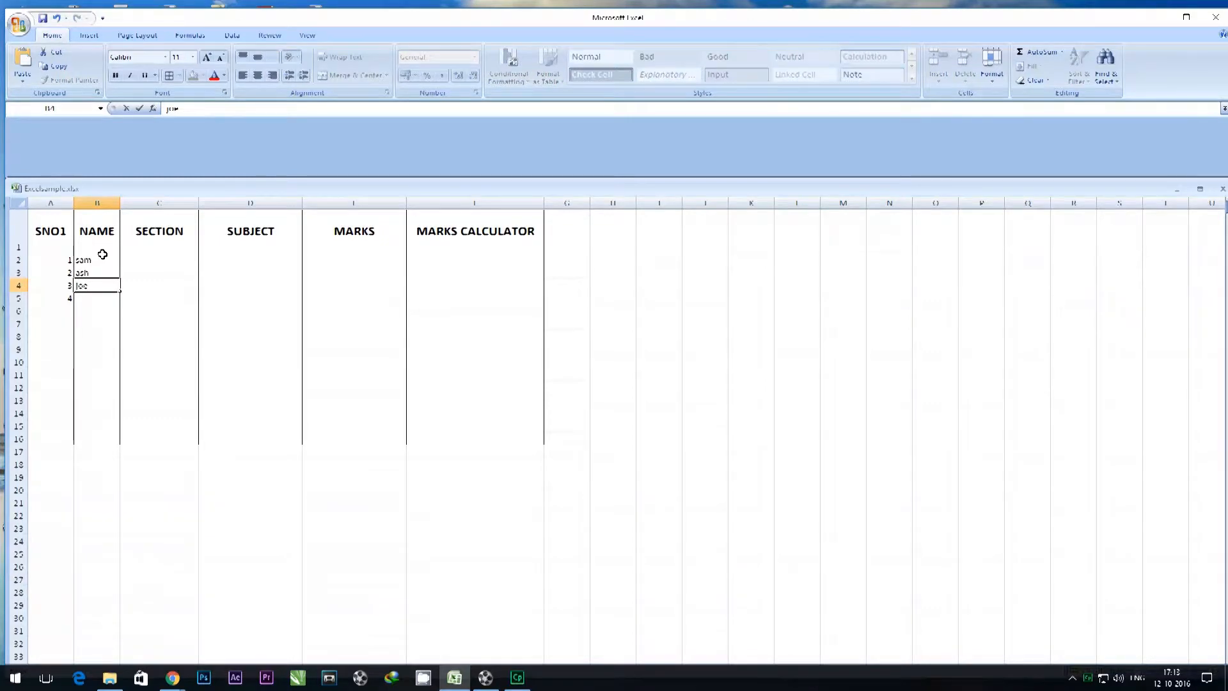
{"action": "key", "text": "Return"}
{"action": "type", "text": "gini"}
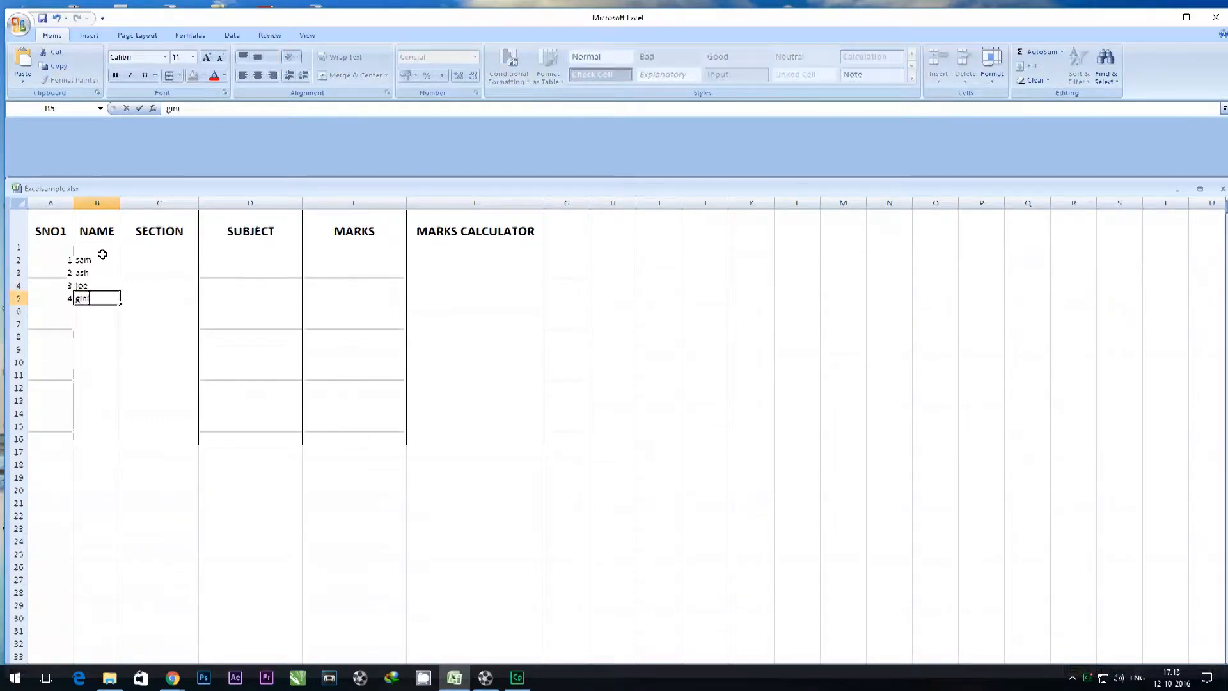
Enter section A for all four students in cells C2 to C5.
{"action": "left_click", "coordinate": [142, 260]}
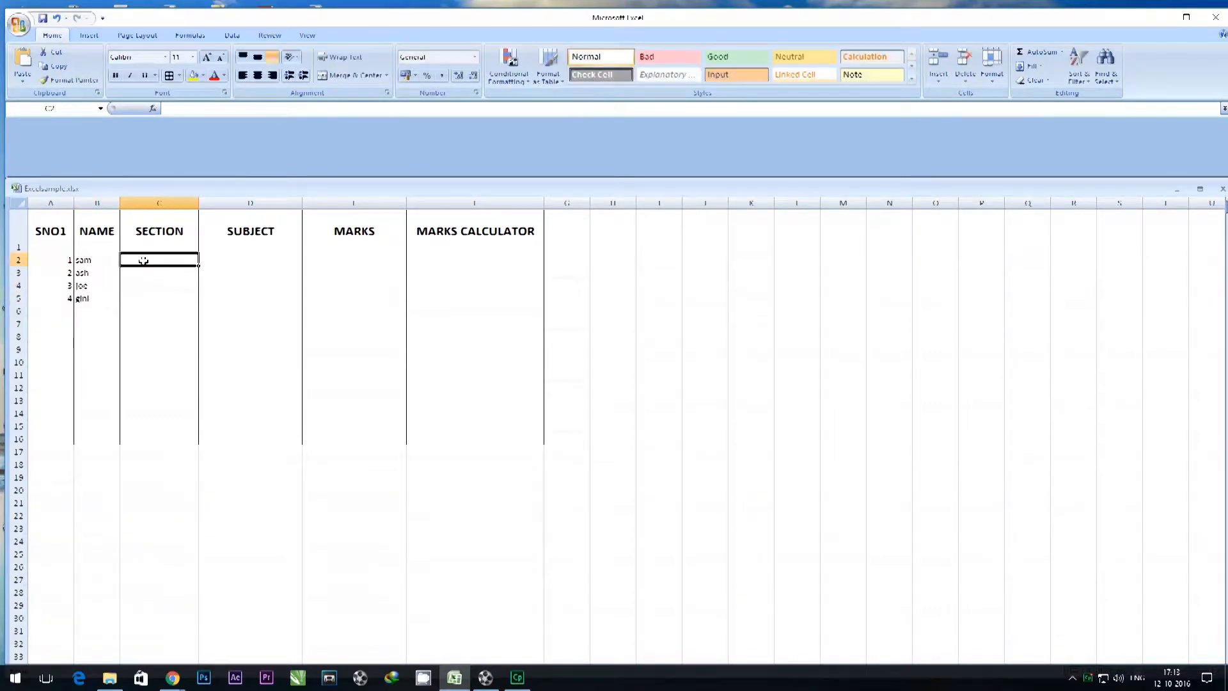
{"action": "type", "text": "A"}
{"action": "key", "text": "Return"}
{"action": "type", "text": "A"}
{"action": "key", "text": "Return"}
{"action": "type", "text": "A"}
{"action": "key", "text": "Return"}
{"action": "type", "text": "A"}
Enter ENGLISH as the first student's subject in cell D2, correcting any misspelling.
{"action": "left_click", "coordinate": [251, 258]}
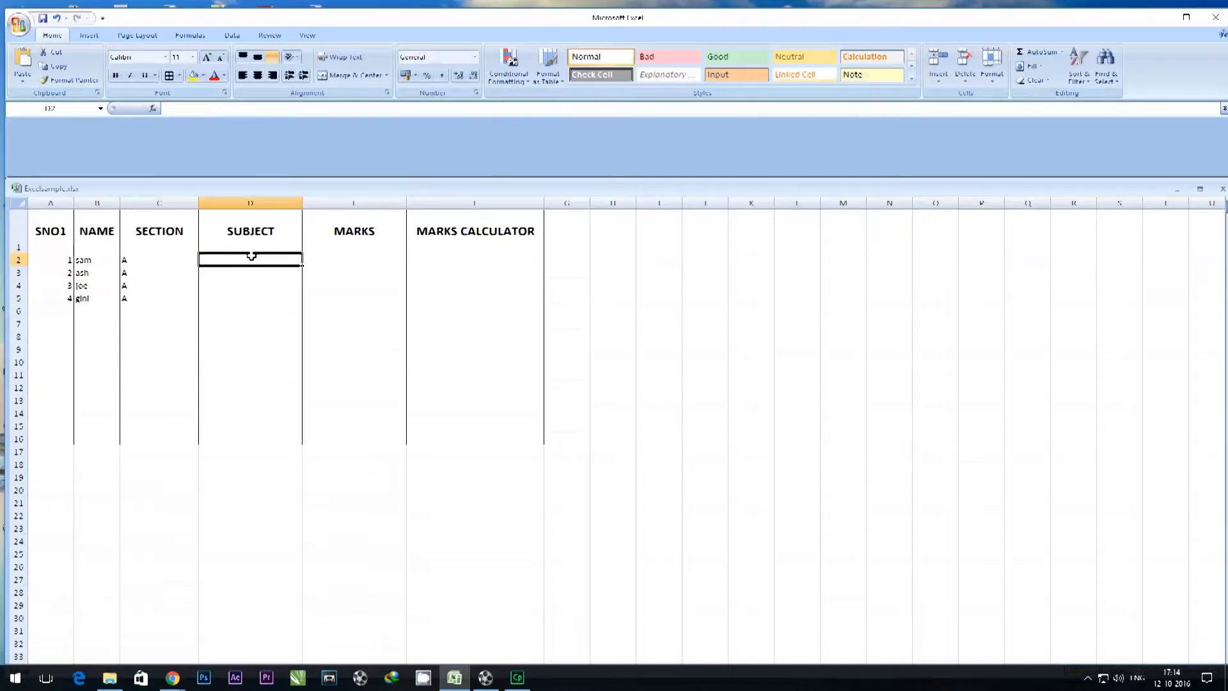
{"action": "type", "text": "ENHLISH"}
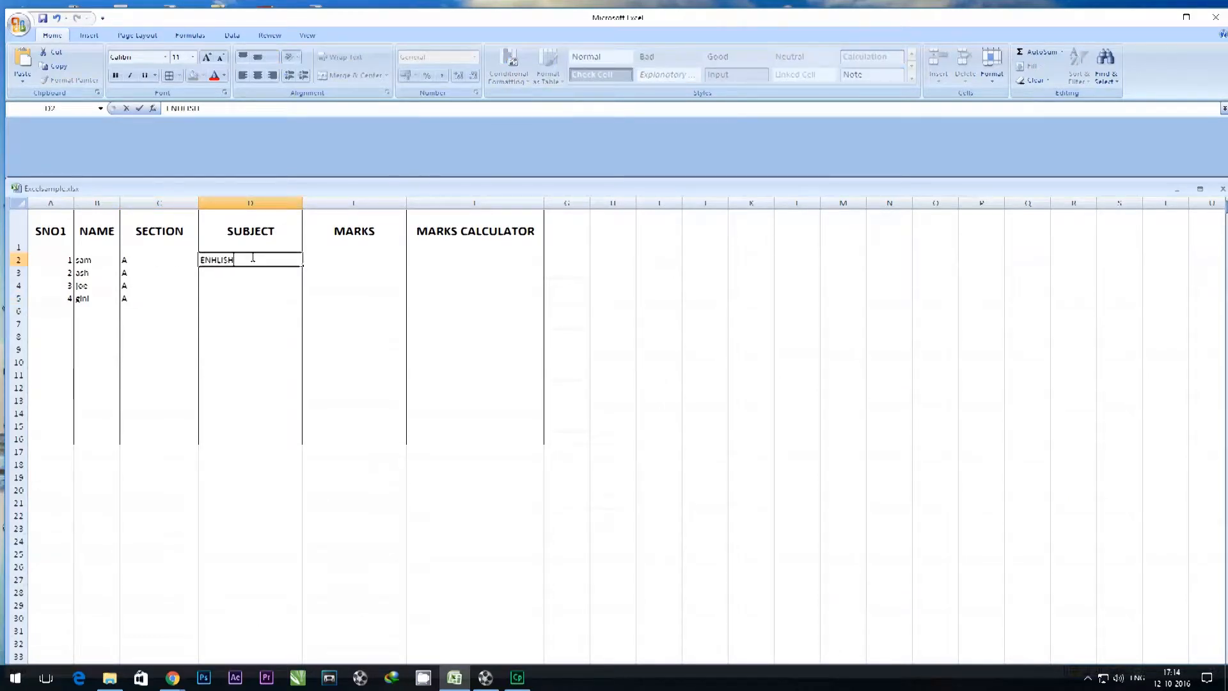
{"action": "key", "text": "Left"}
{"action": "key", "text": "Left"}
{"action": "key", "text": "Left"}
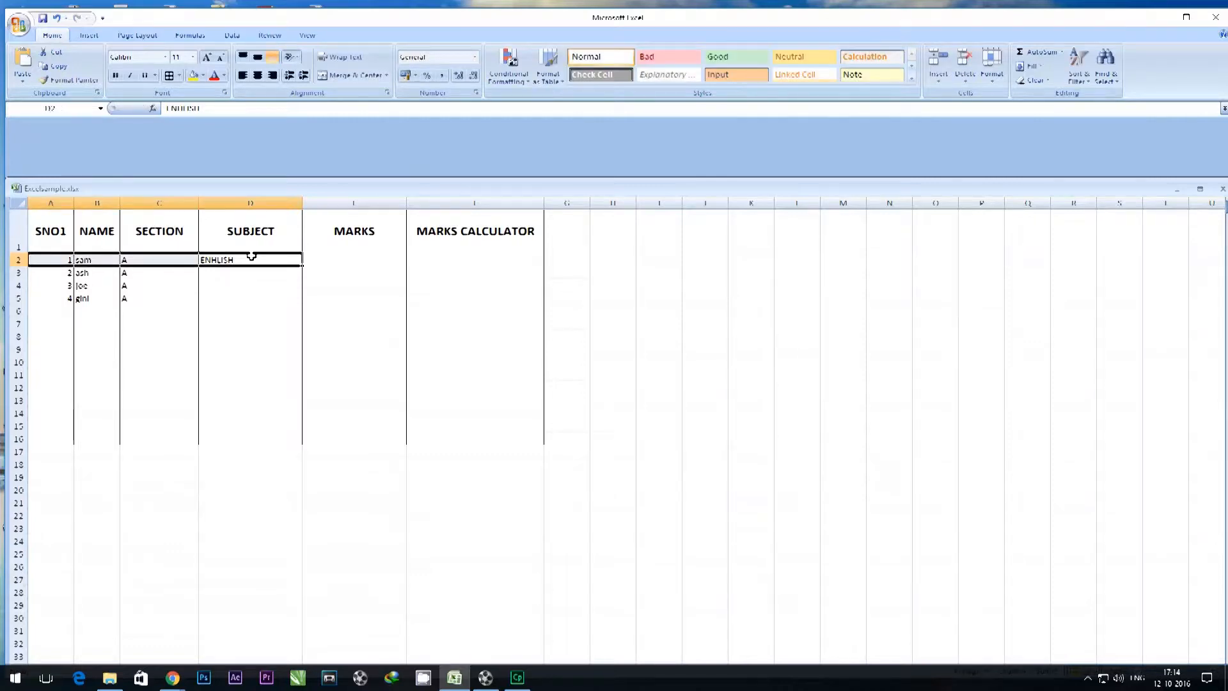
{"action": "left_click", "coordinate": [220, 248]}
{"action": "left_click", "coordinate": [218, 258]}
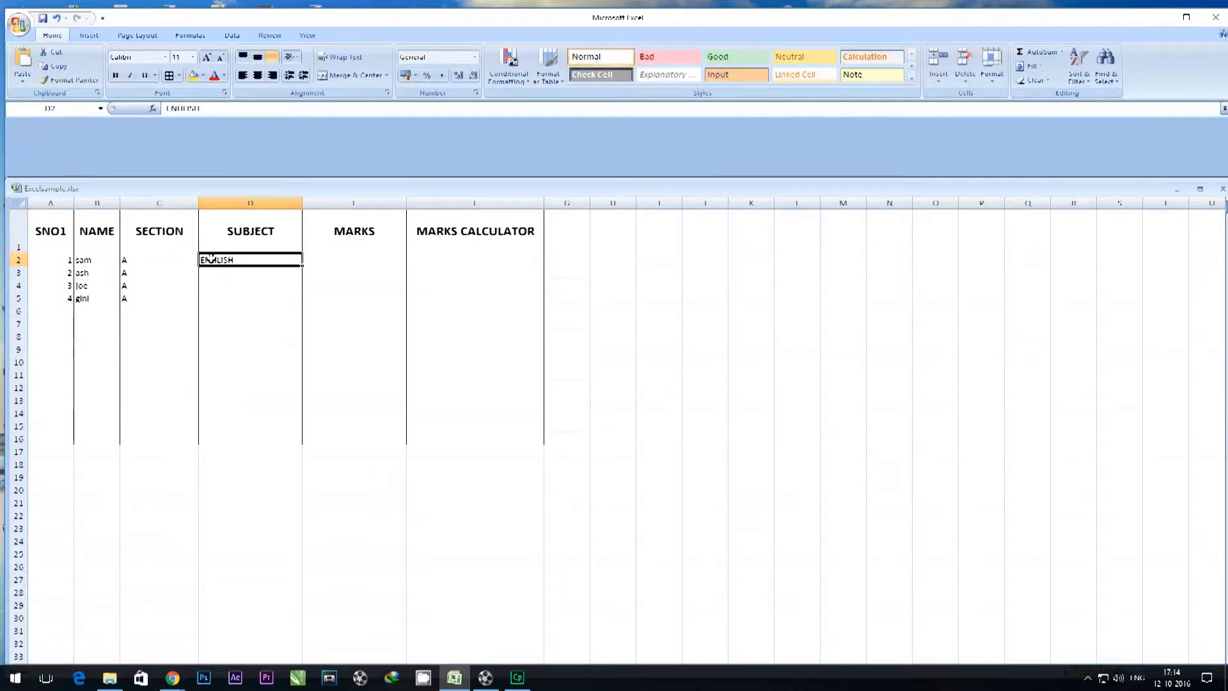
{"action": "double_click", "coordinate": [214, 259]}
{"action": "type", "text": "G"}
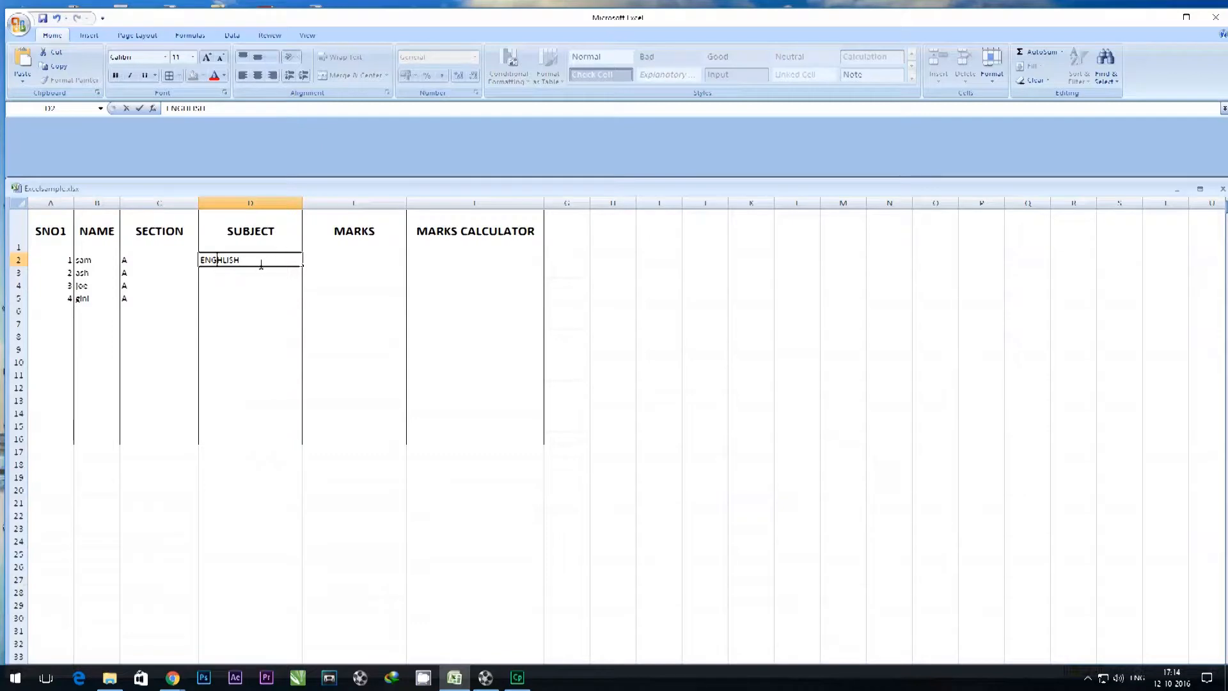
{"action": "key", "text": "Delete"}
Copy the text ENGLISH from D2 and paste it into D3, D4 and D5 for the other students.
{"action": "left_click_drag", "start_coordinate": [239, 261], "coordinate": [200, 260]}
{"action": "right_click", "coordinate": [224, 262]}
{"action": "left_click", "coordinate": [241, 283]}
{"action": "left_click_drag", "start_coordinate": [211, 279], "coordinate": [214, 302]}
{"action": "right_click", "coordinate": [224, 274]}
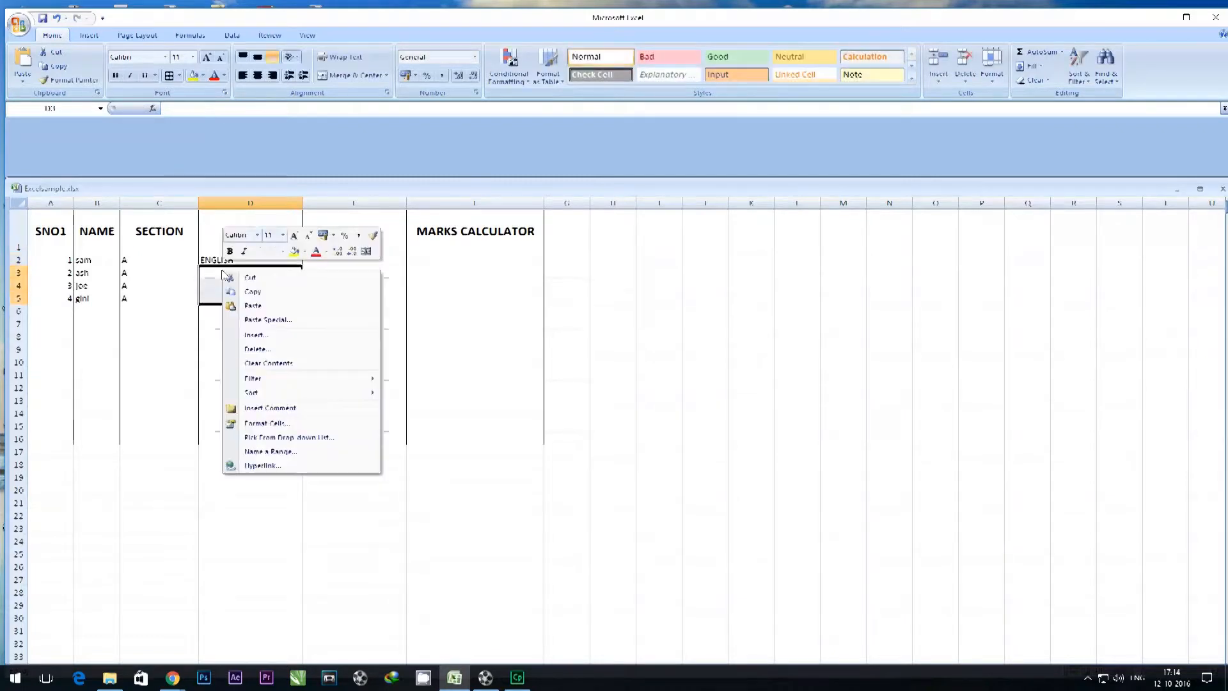
{"action": "left_click", "coordinate": [249, 305]}
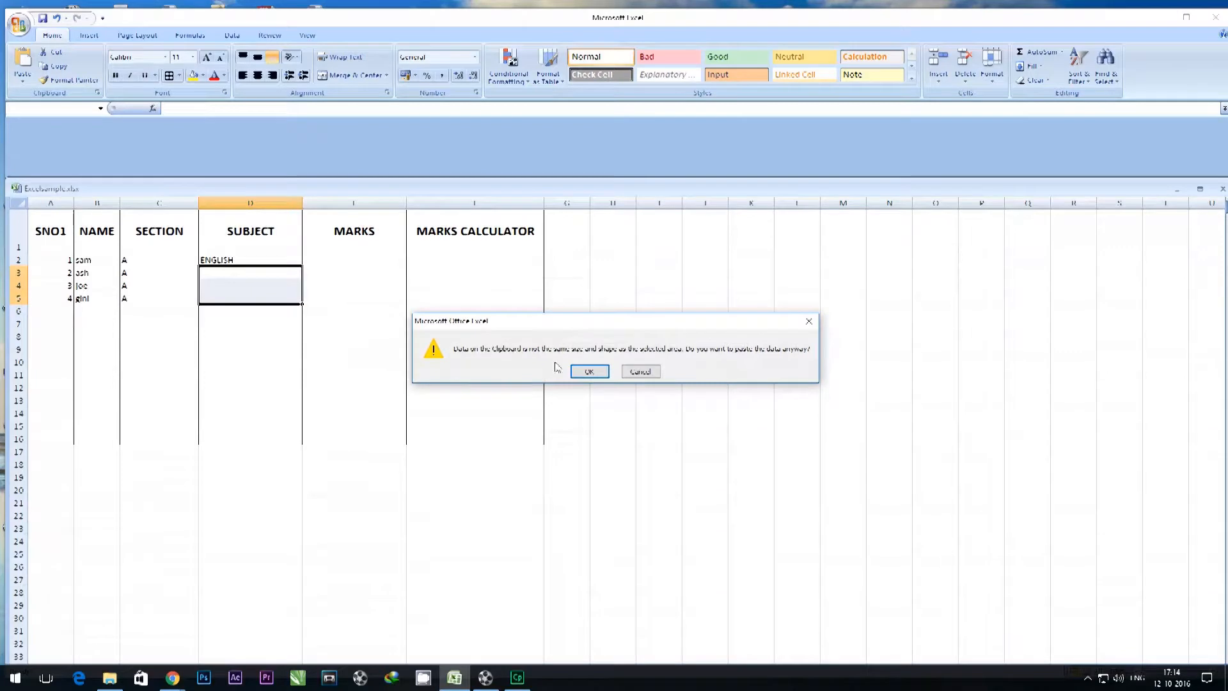
{"action": "left_click", "coordinate": [589, 371]}
{"action": "left_click", "coordinate": [236, 286]}
{"action": "right_click", "coordinate": [240, 291]}
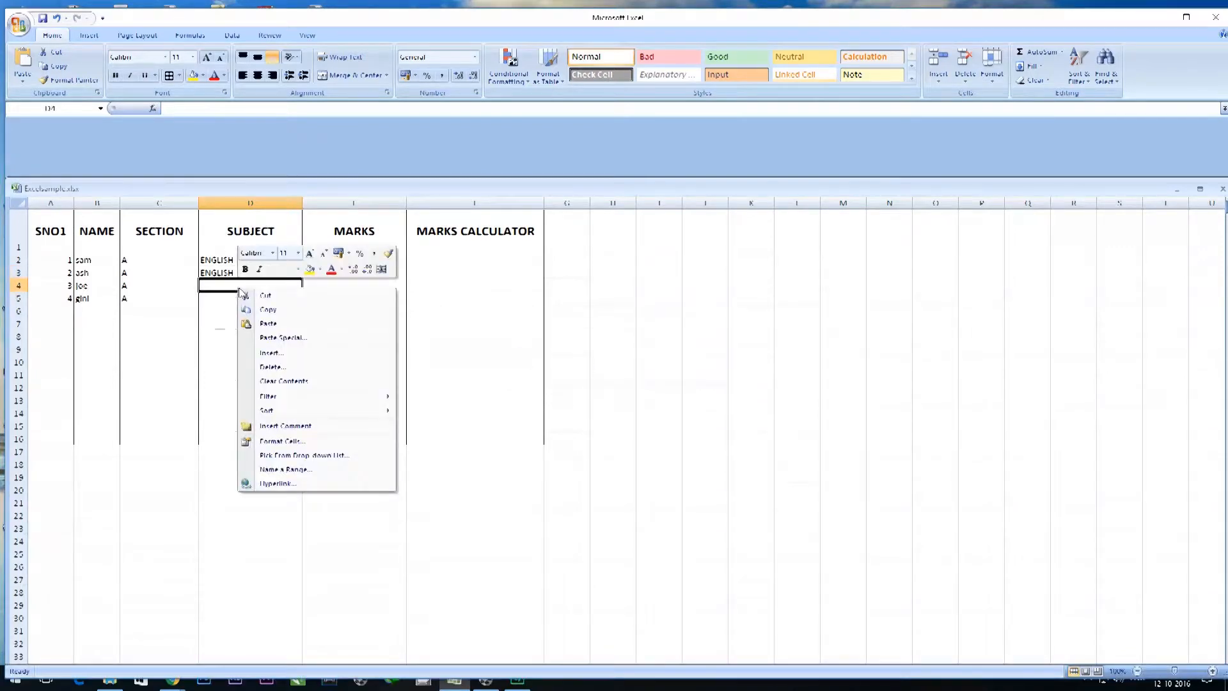
{"action": "left_click", "coordinate": [268, 322]}
{"action": "right_click", "coordinate": [236, 298]}
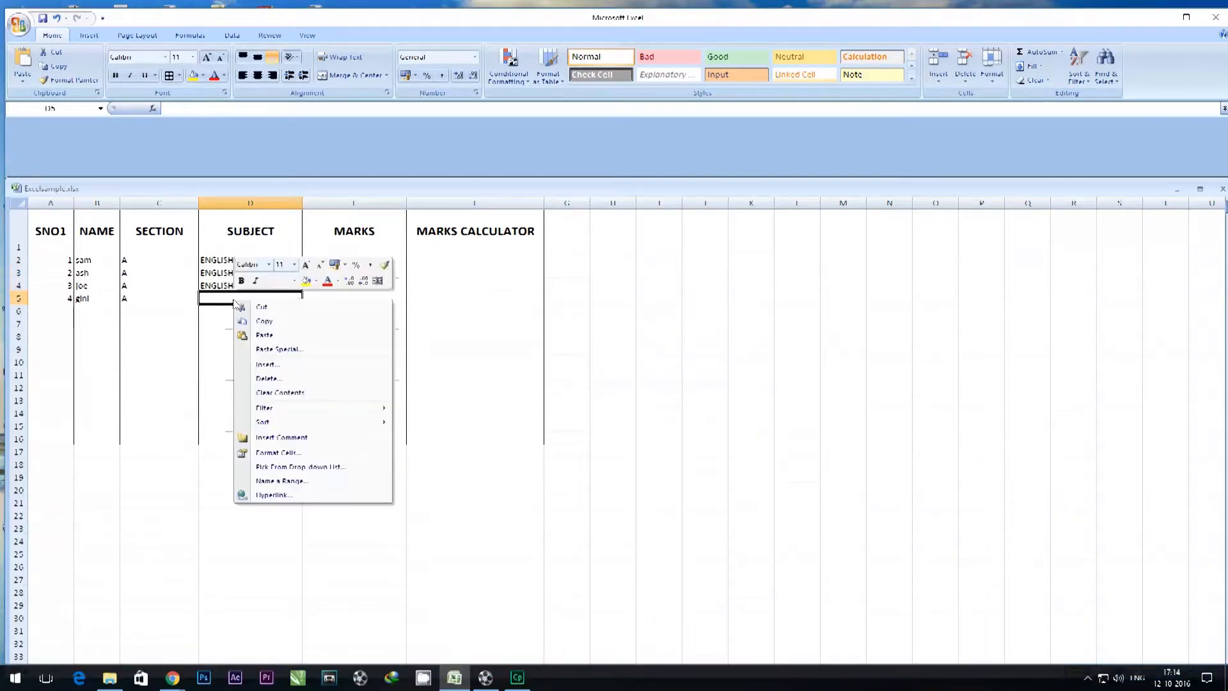
{"action": "left_click", "coordinate": [261, 336]}
Enter the marks 64, 89, 56 and 71 in cells E2 to E5 of the MARKS column.
{"action": "left_click", "coordinate": [333, 260]}
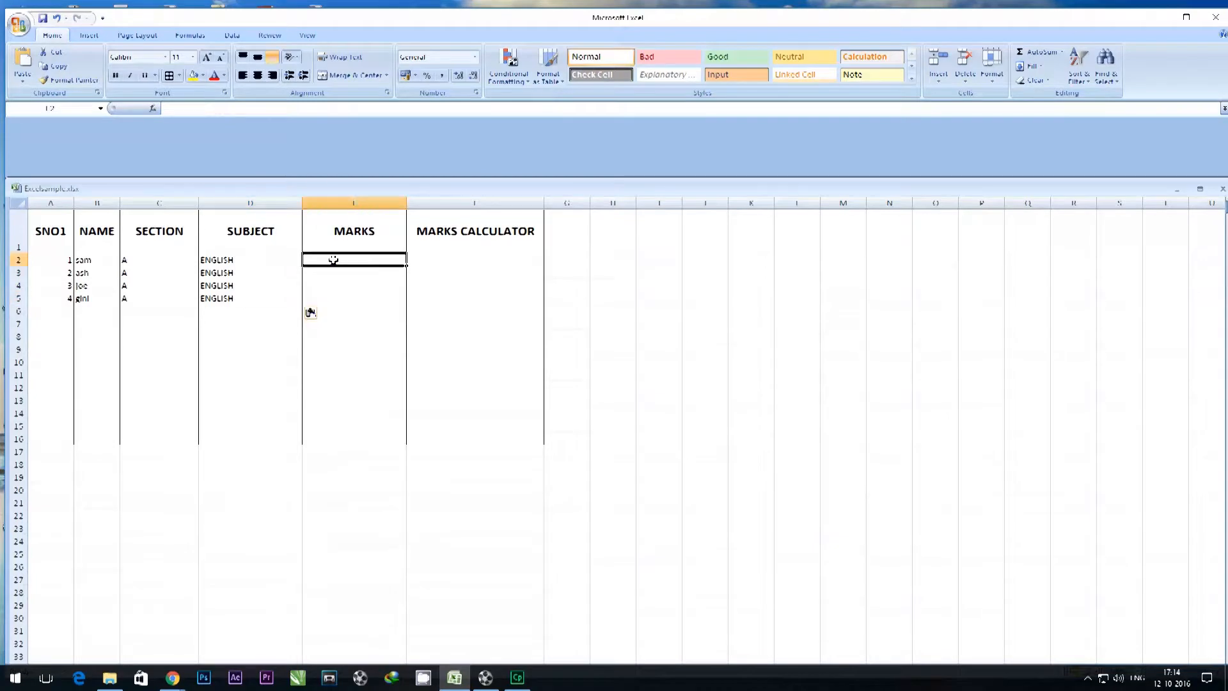
{"action": "type", "text": "64"}
{"action": "left_click", "coordinate": [334, 275]}
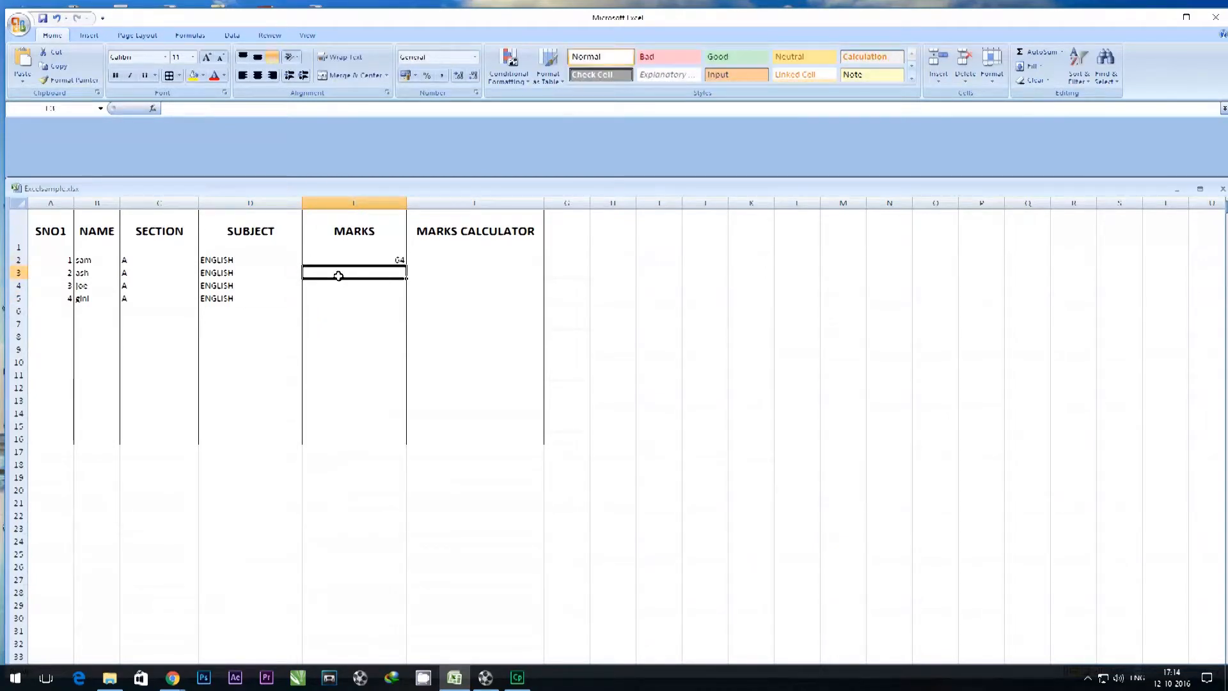
{"action": "type", "text": "89"}
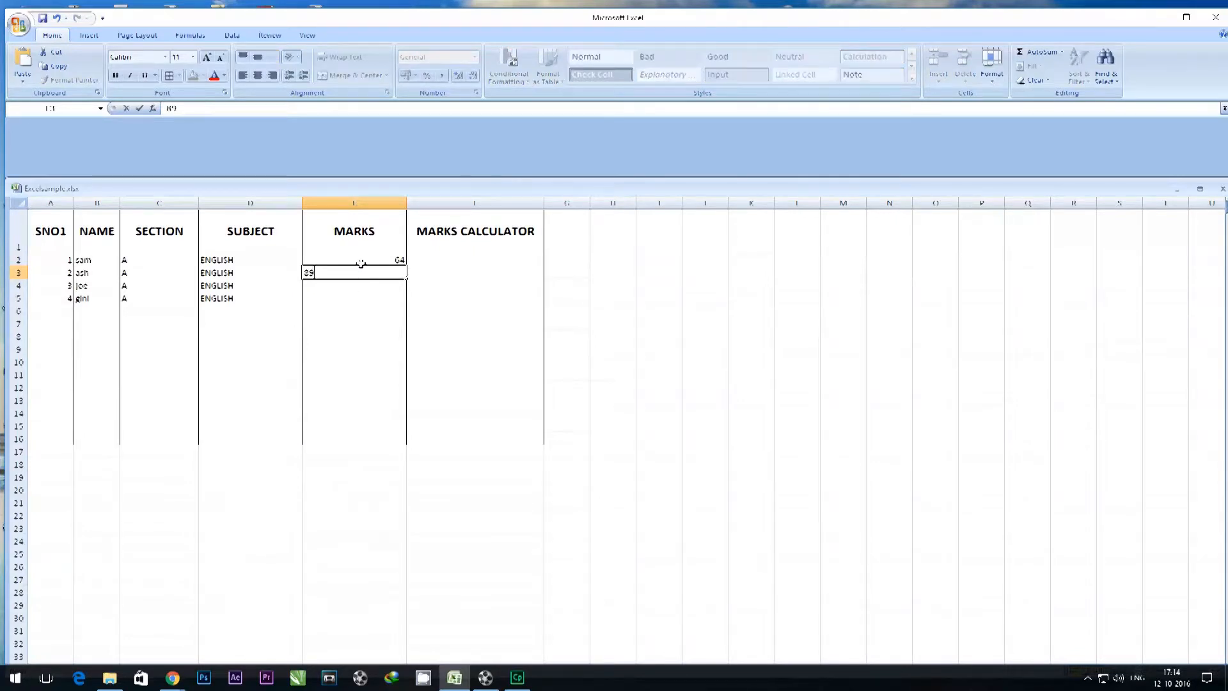
{"action": "left_click", "coordinate": [361, 261]}
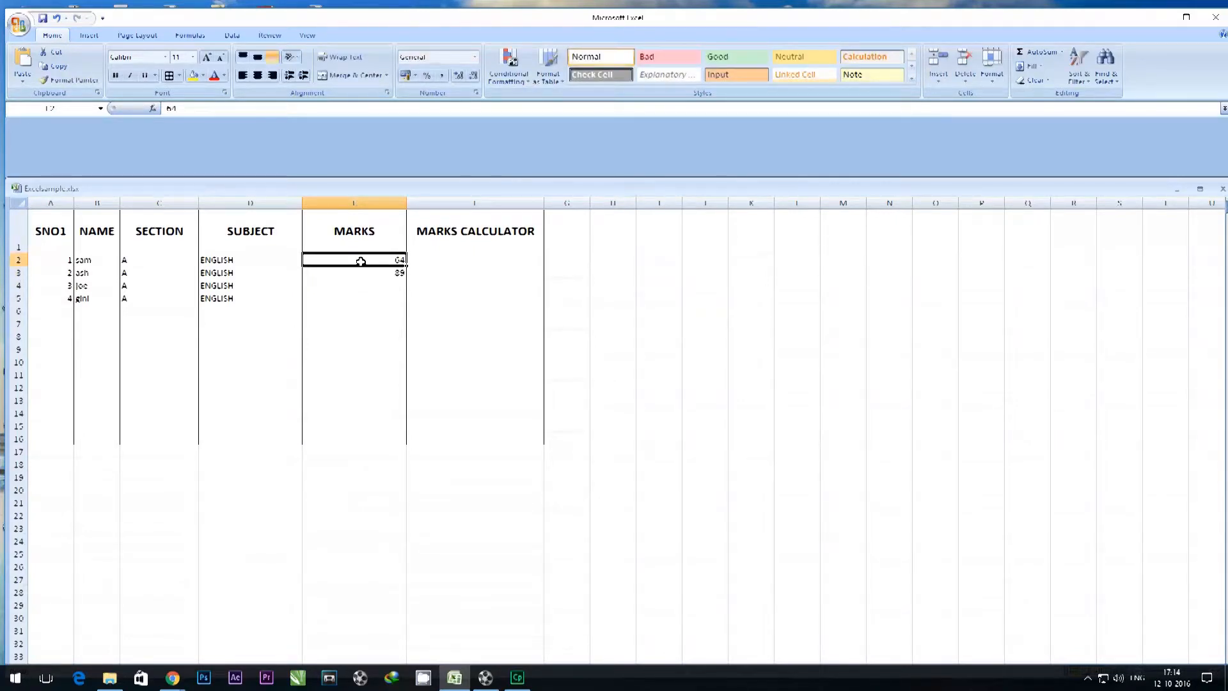
{"action": "left_click", "coordinate": [375, 286]}
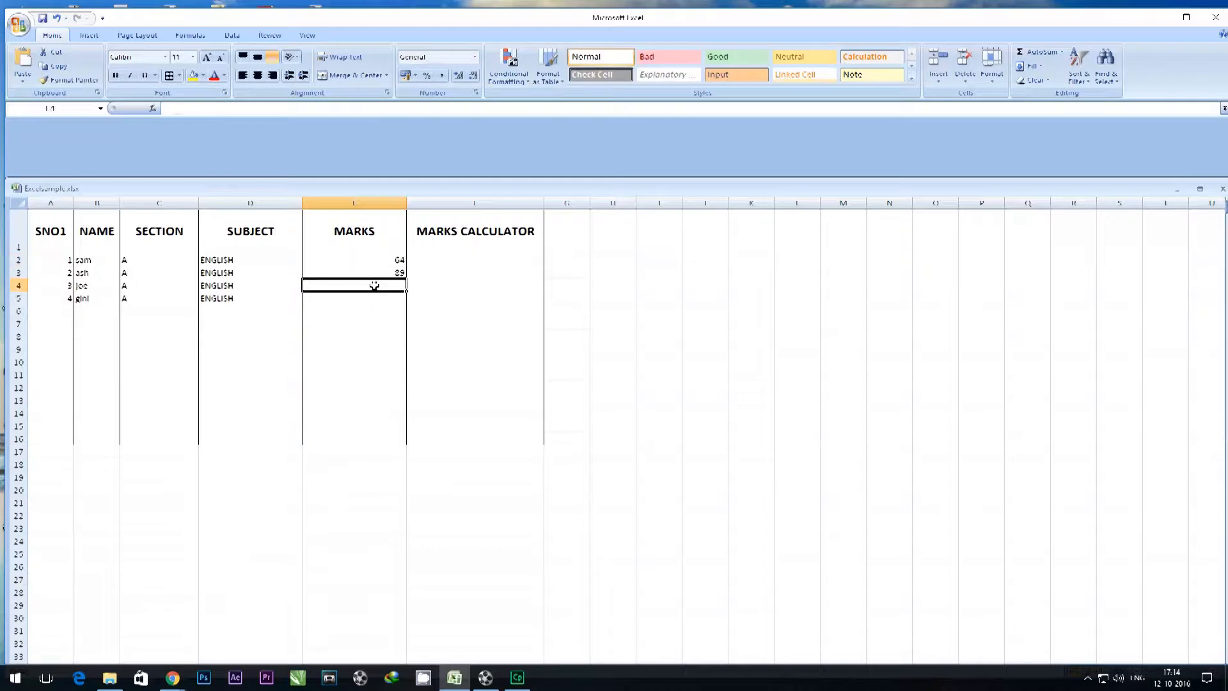
{"action": "type", "text": "56"}
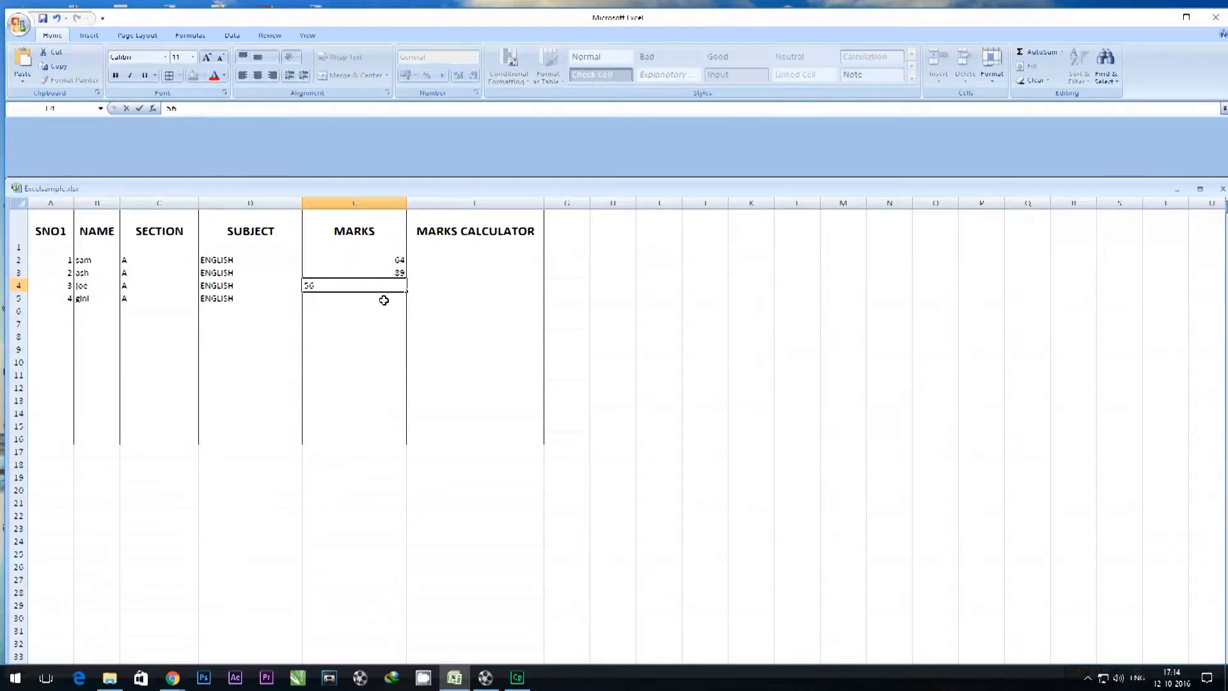
{"action": "left_click", "coordinate": [383, 300]}
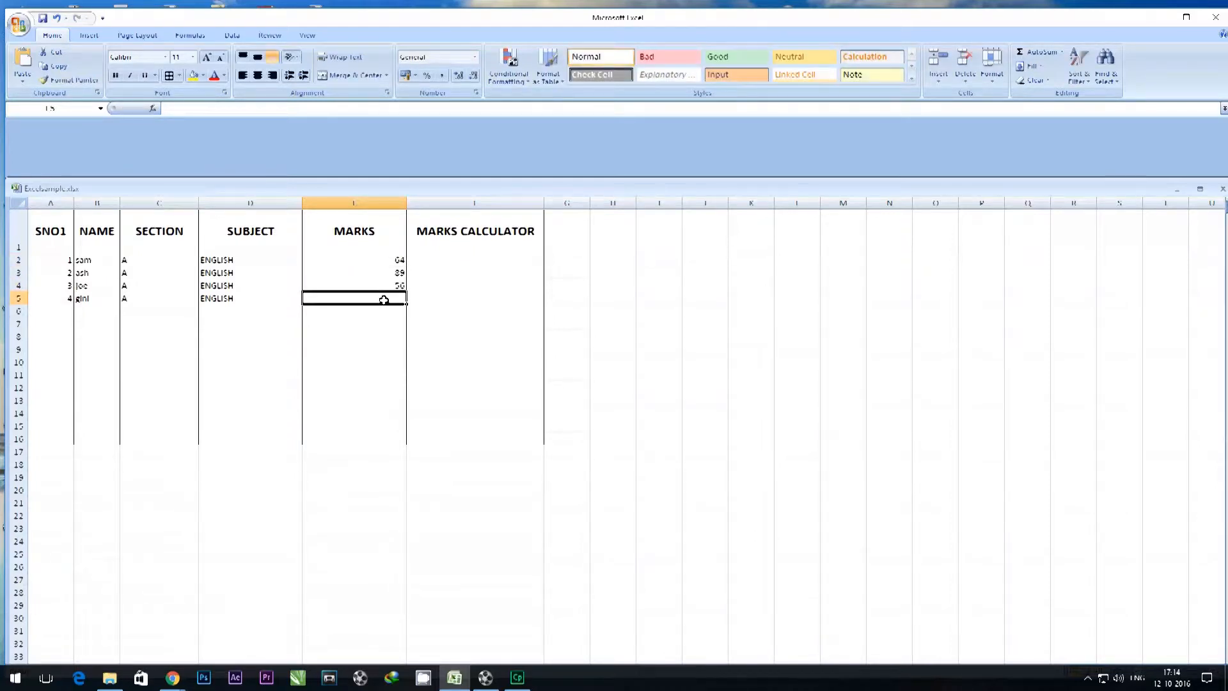
{"action": "type", "text": "71"}
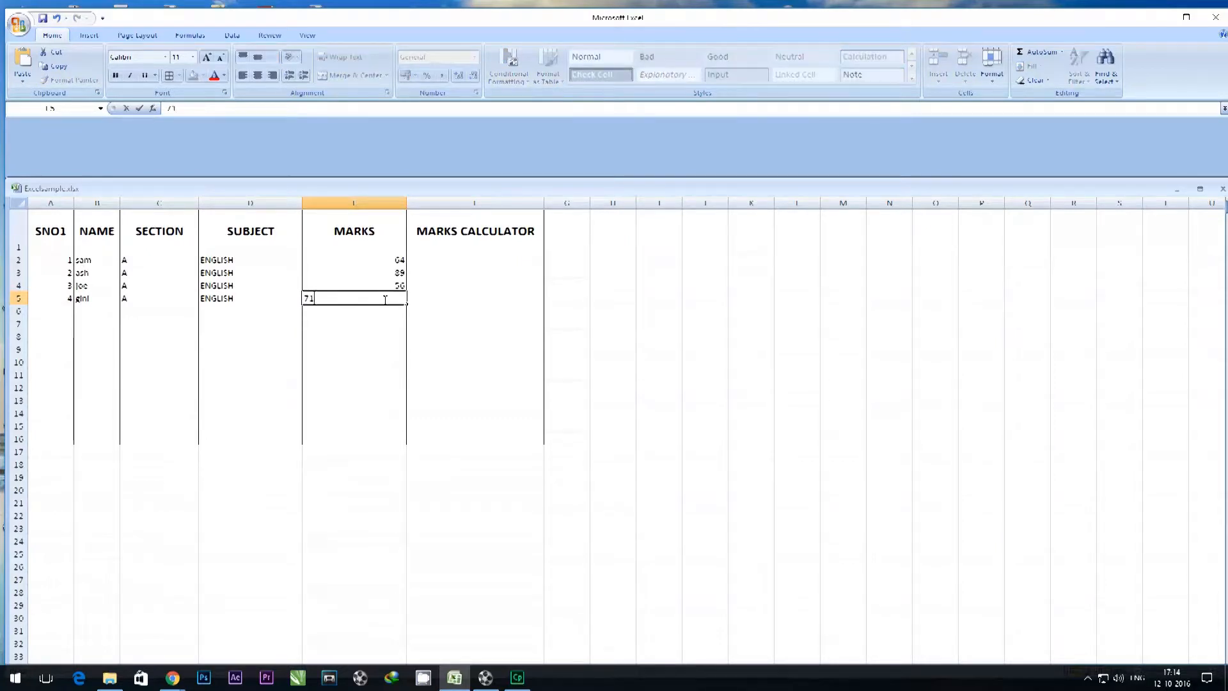
{"action": "left_click", "coordinate": [483, 259]}
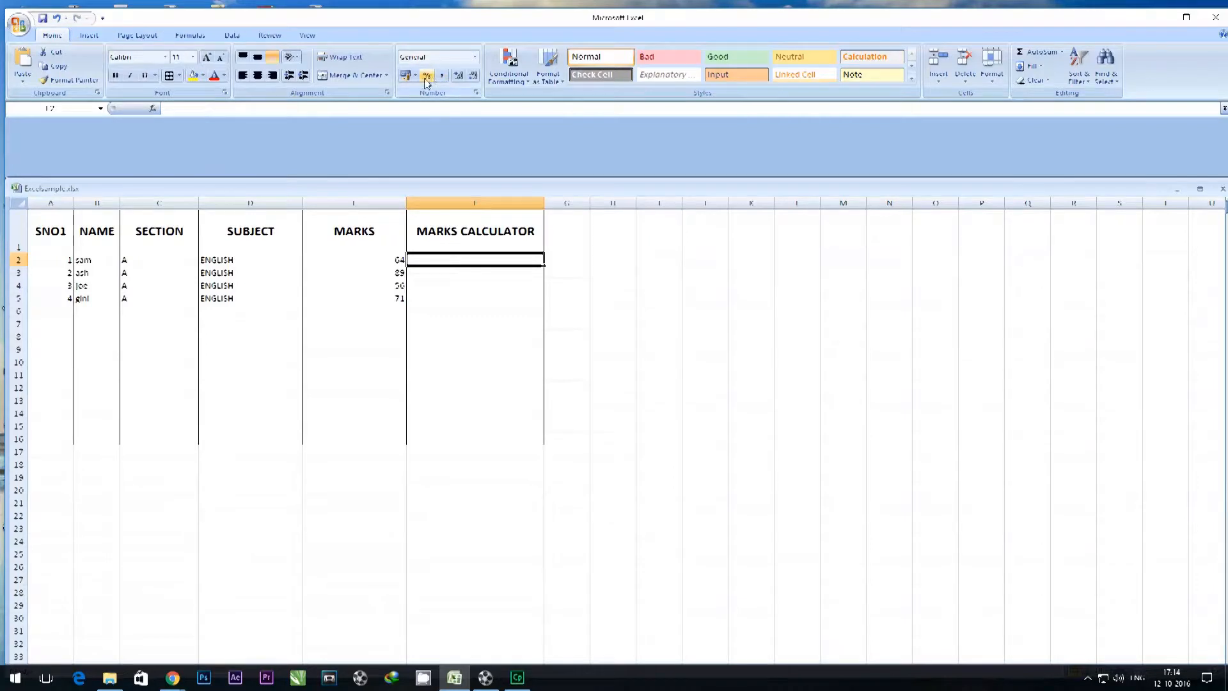
Apply the Percentage number format to the marks in E2:E5.
{"action": "left_click_drag", "start_coordinate": [397, 259], "coordinate": [398, 298]}
{"action": "left_click", "coordinate": [476, 57]}
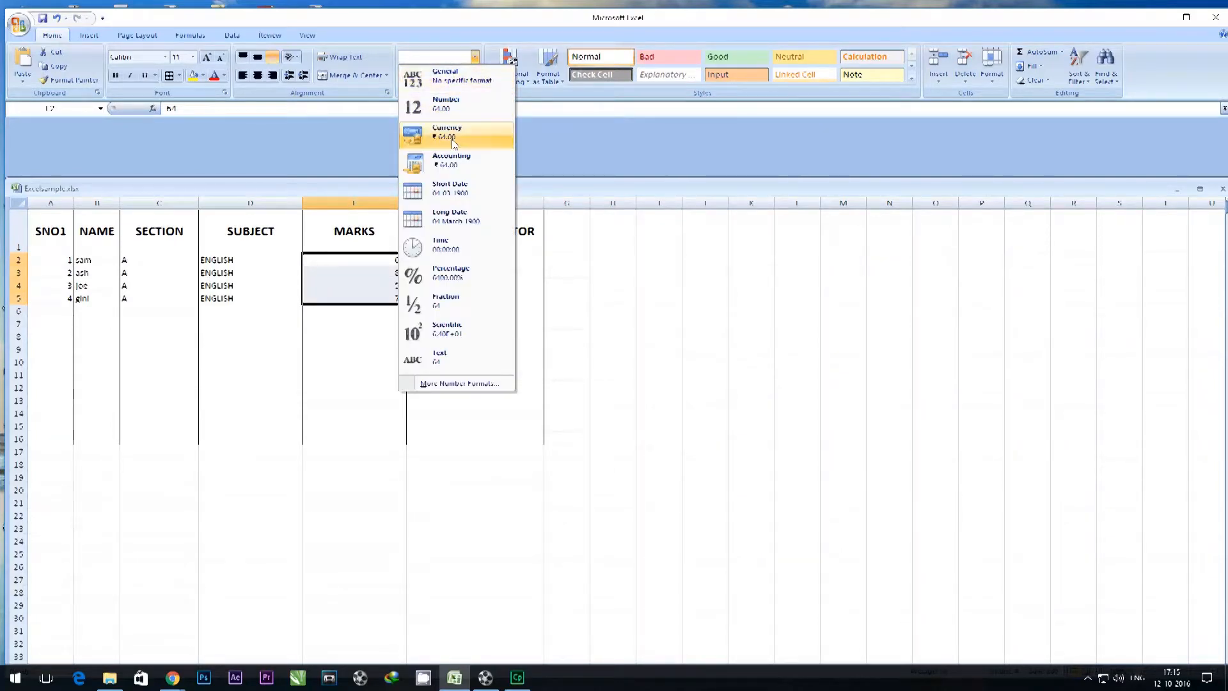
{"action": "left_click", "coordinate": [473, 273]}
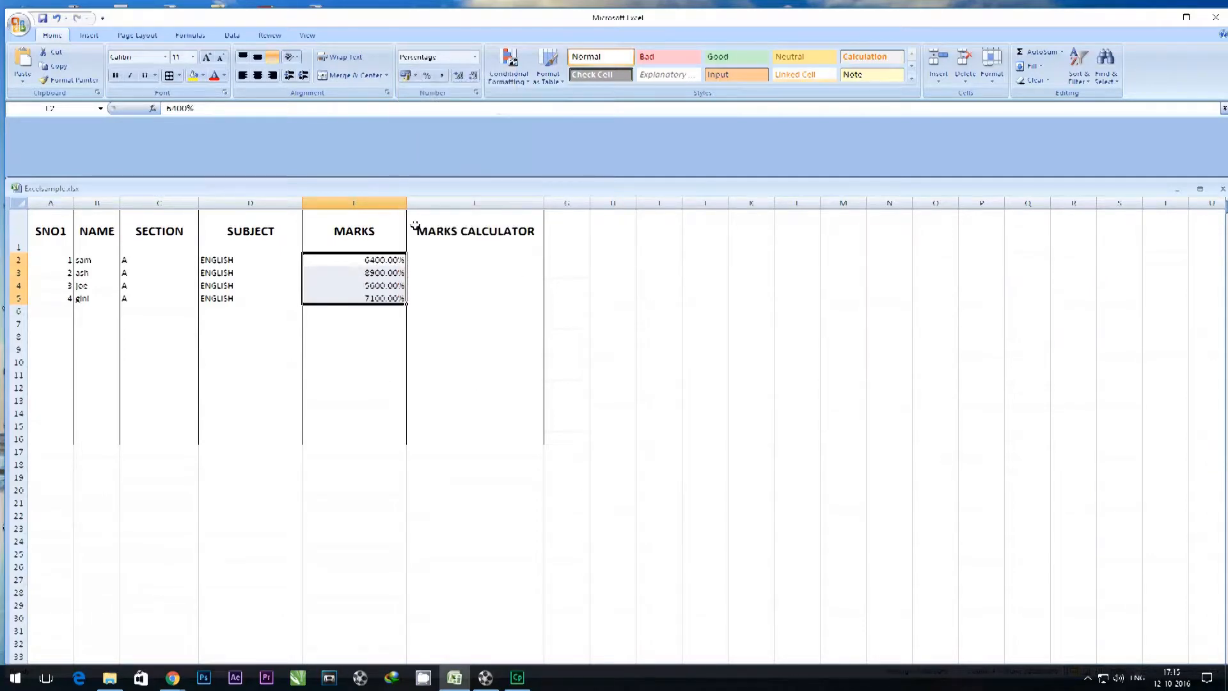
Increase and decrease the decimal places of the percentages in E2:E5, ending with one decimal place.
{"action": "left_click", "coordinate": [458, 77]}
{"action": "left_click", "coordinate": [458, 77]}
{"action": "left_click", "coordinate": [458, 77]}
{"action": "left_click", "coordinate": [458, 76]}
{"action": "left_click", "coordinate": [473, 77]}
{"action": "left_click", "coordinate": [474, 77]}
{"action": "left_click", "coordinate": [473, 77]}
{"action": "left_click", "coordinate": [473, 77]}
{"action": "left_click", "coordinate": [473, 77]}
{"action": "left_click", "coordinate": [473, 77]}
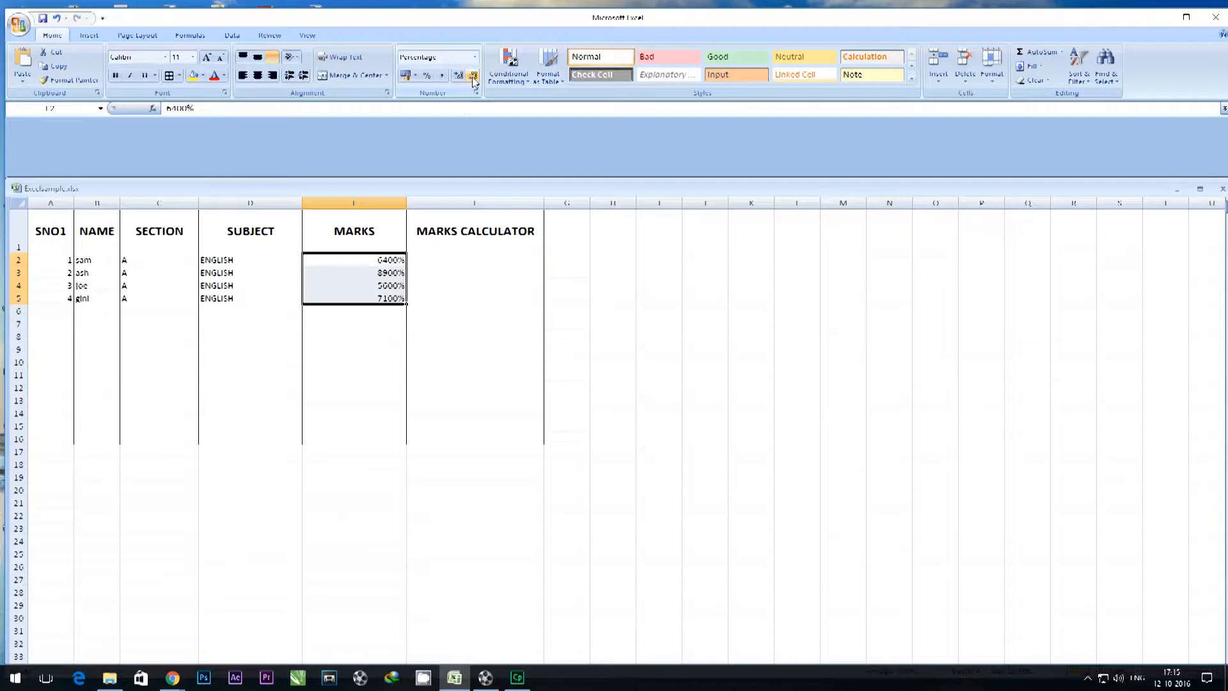
{"action": "left_click", "coordinate": [457, 79]}
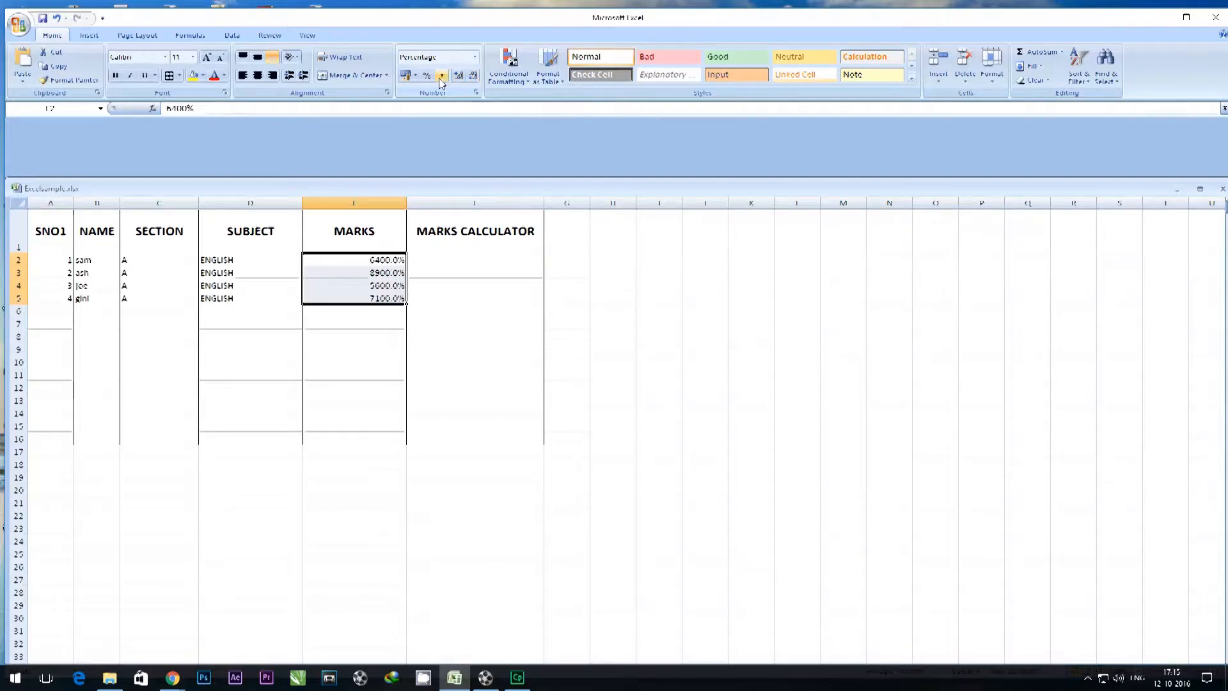
Apply the Percent style to the marks in E2:E5 and open the full number format settings for them.
{"action": "left_click", "coordinate": [426, 76]}
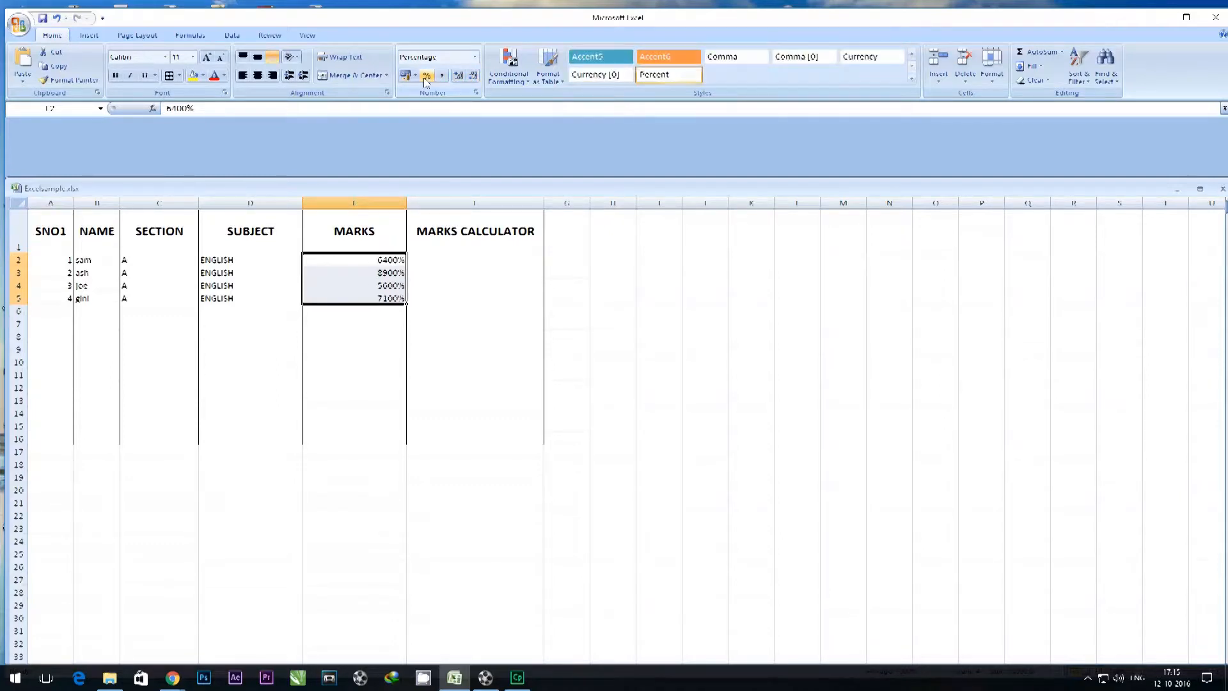
{"action": "left_click", "coordinate": [475, 57]}
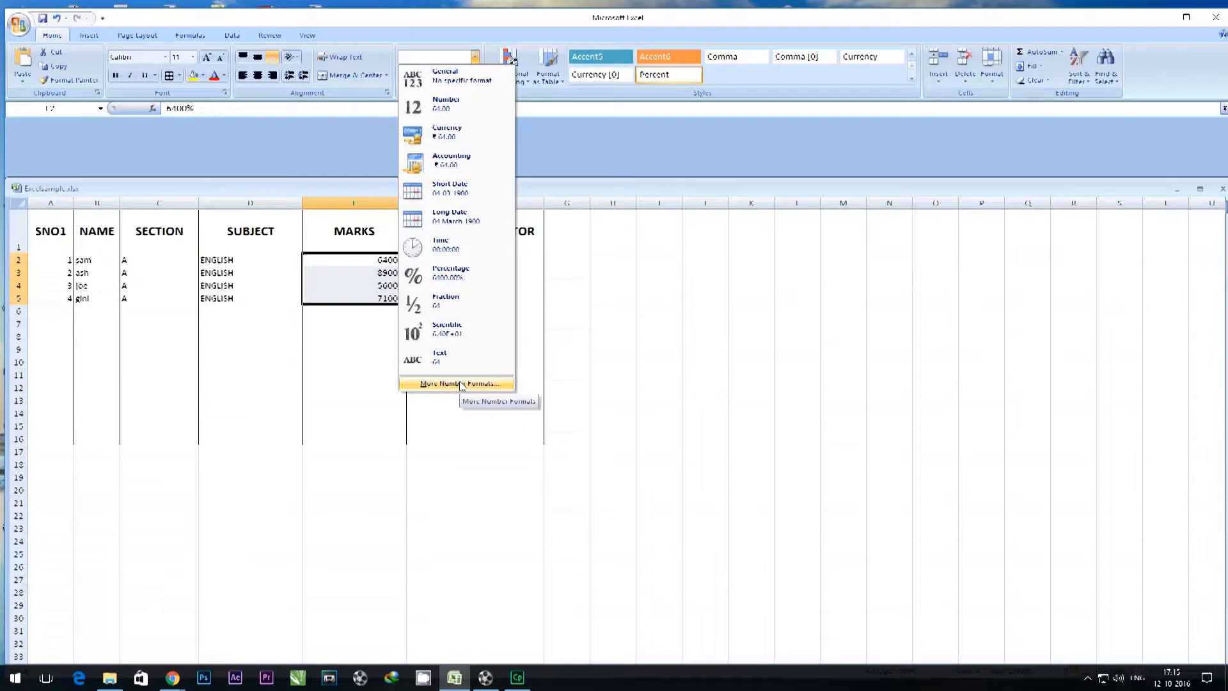
{"action": "left_click", "coordinate": [461, 383]}
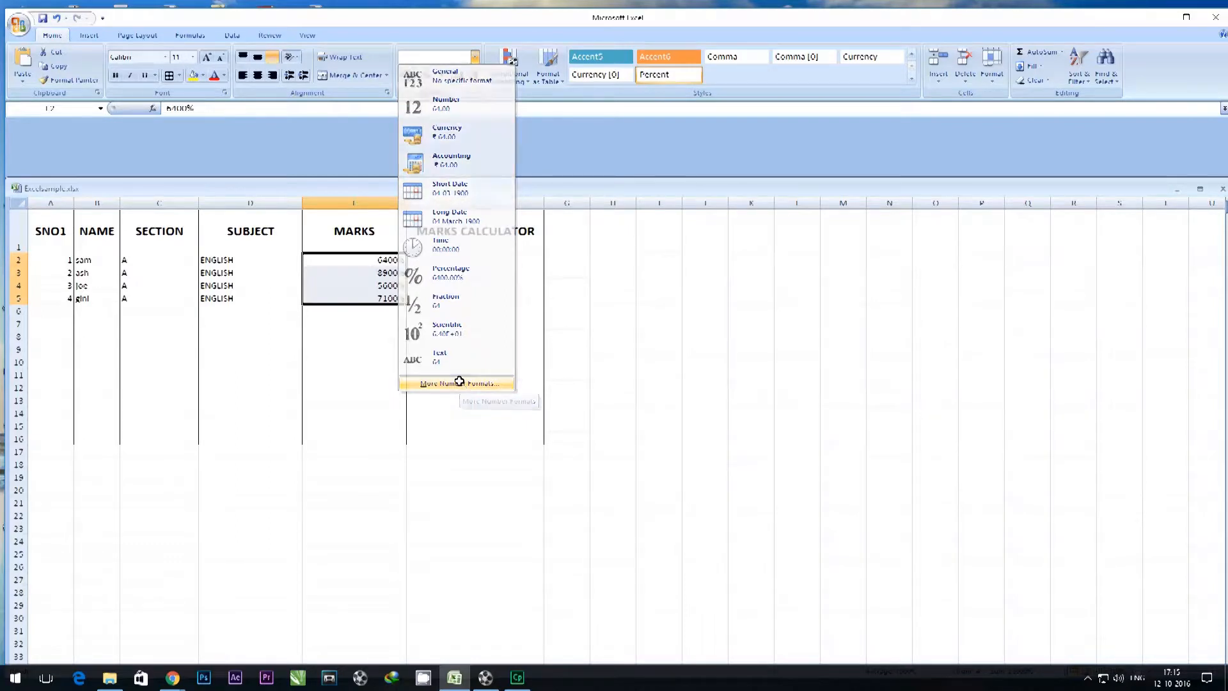
{"action": "left_click", "coordinate": [647, 277]}
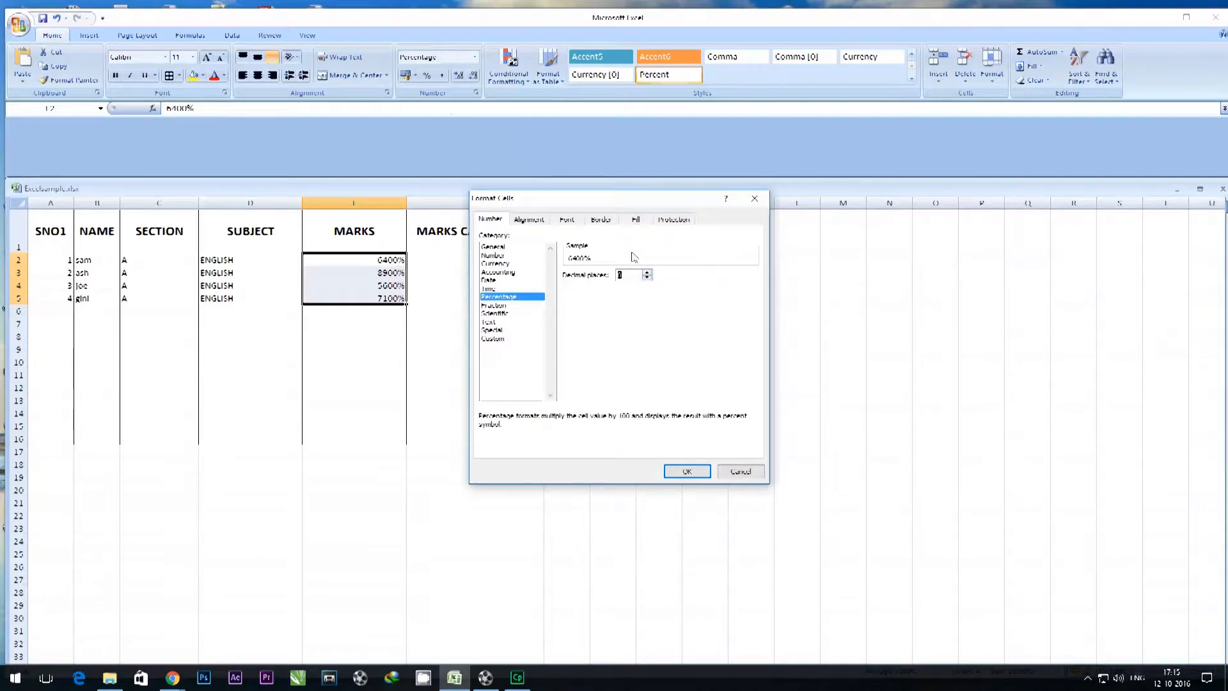
{"action": "left_click", "coordinate": [647, 272]}
Examine the options of the Time, General, Number, Scientific, Text, Custom and Special number format categories.
{"action": "left_click", "coordinate": [497, 289]}
{"action": "left_click", "coordinate": [494, 248]}
{"action": "left_click", "coordinate": [496, 255]}
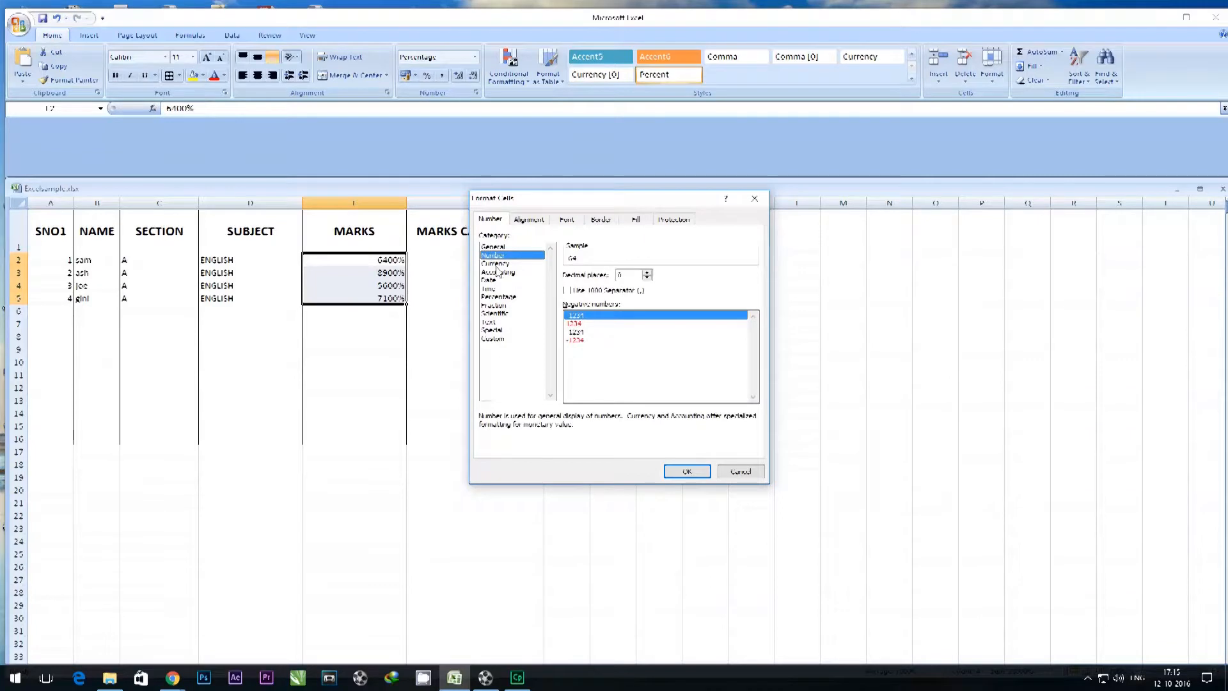
{"action": "left_click", "coordinate": [499, 313]}
{"action": "left_click", "coordinate": [500, 323]}
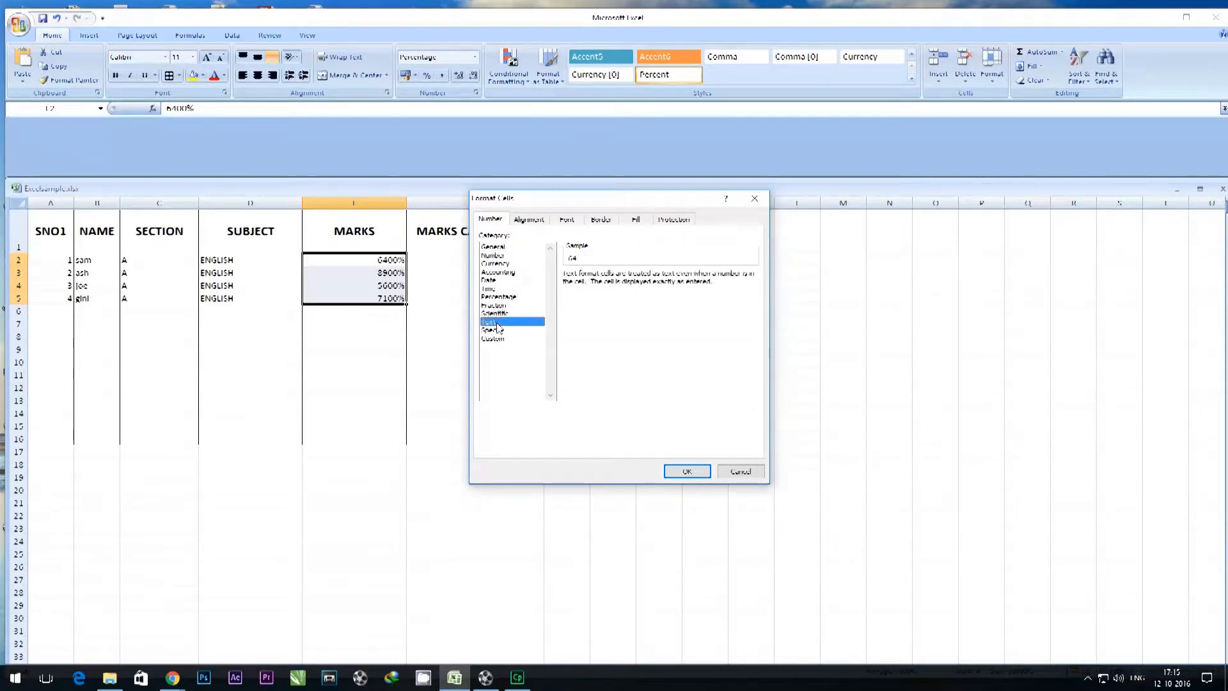
{"action": "left_click", "coordinate": [500, 338]}
{"action": "left_click", "coordinate": [501, 330]}
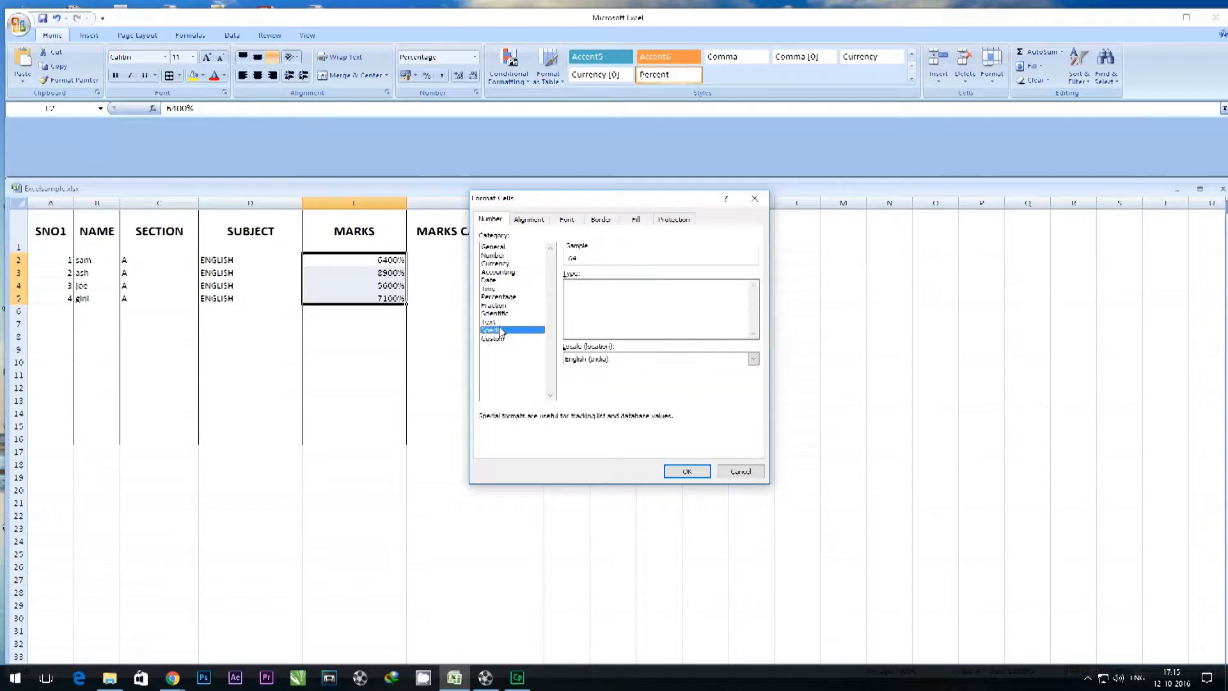
Preview the custom format codes 0.0%, 0.000% and 0%, and apply the code 0.00 to the marks in E2:E5.
{"action": "left_click", "coordinate": [502, 339]}
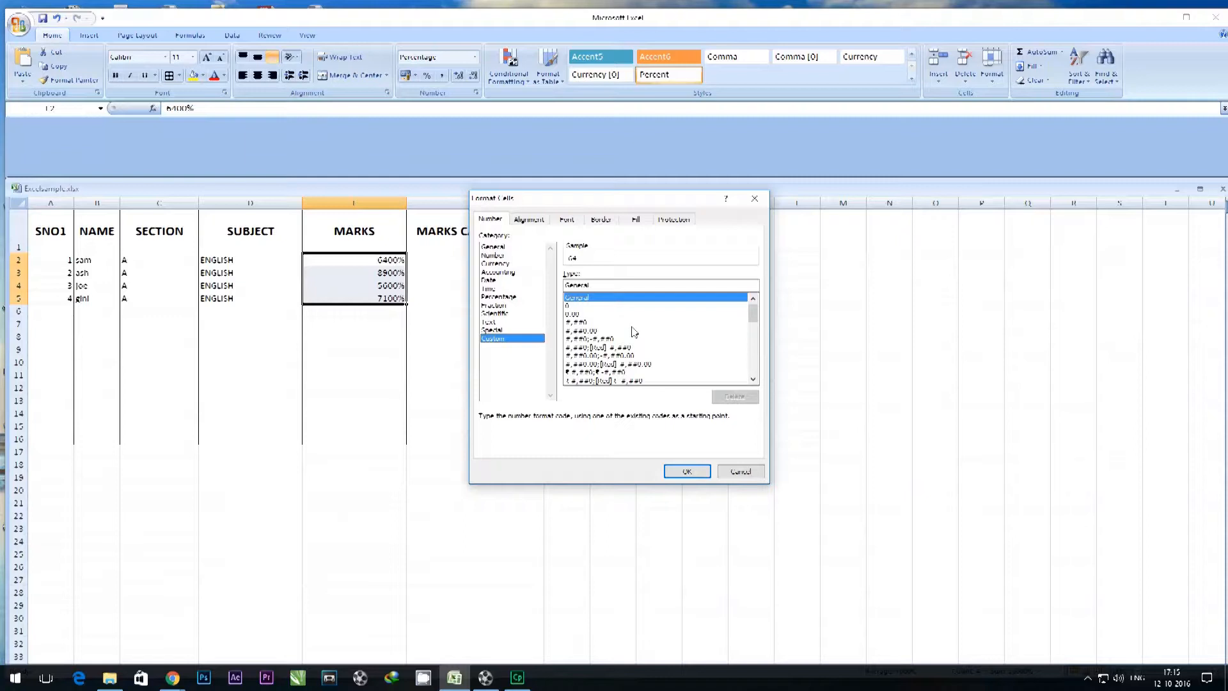
{"action": "left_click_drag", "start_coordinate": [753, 313], "coordinate": [767, 371]}
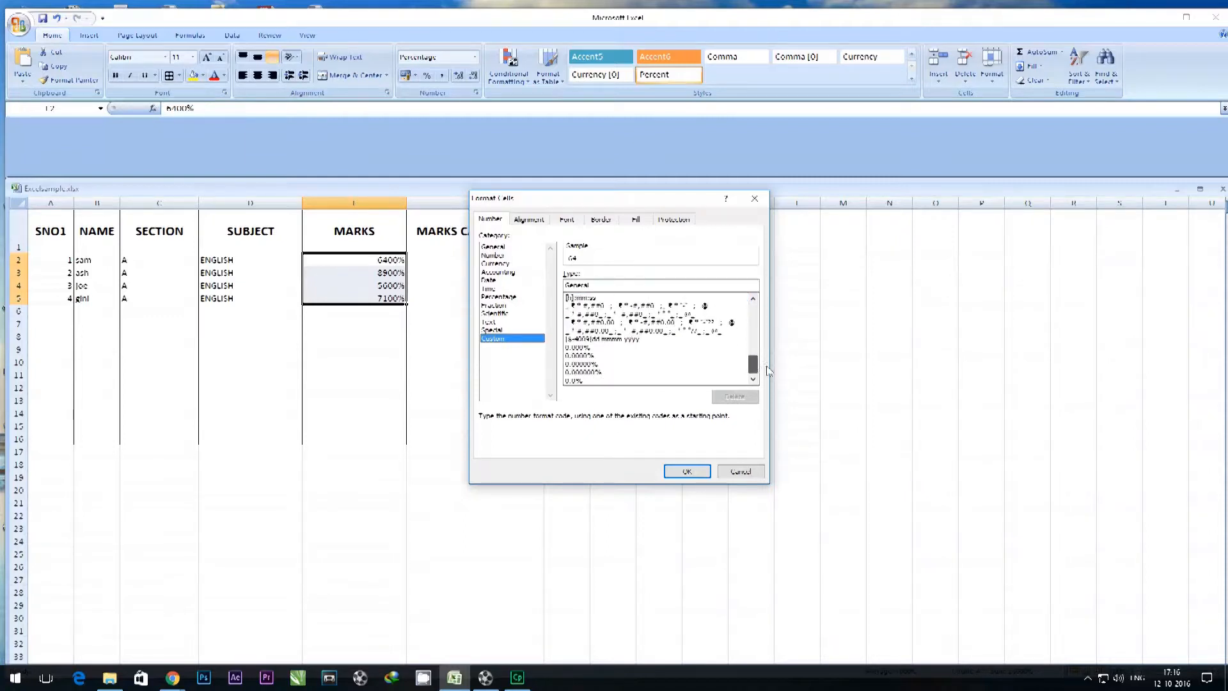
{"action": "left_click", "coordinate": [588, 381]}
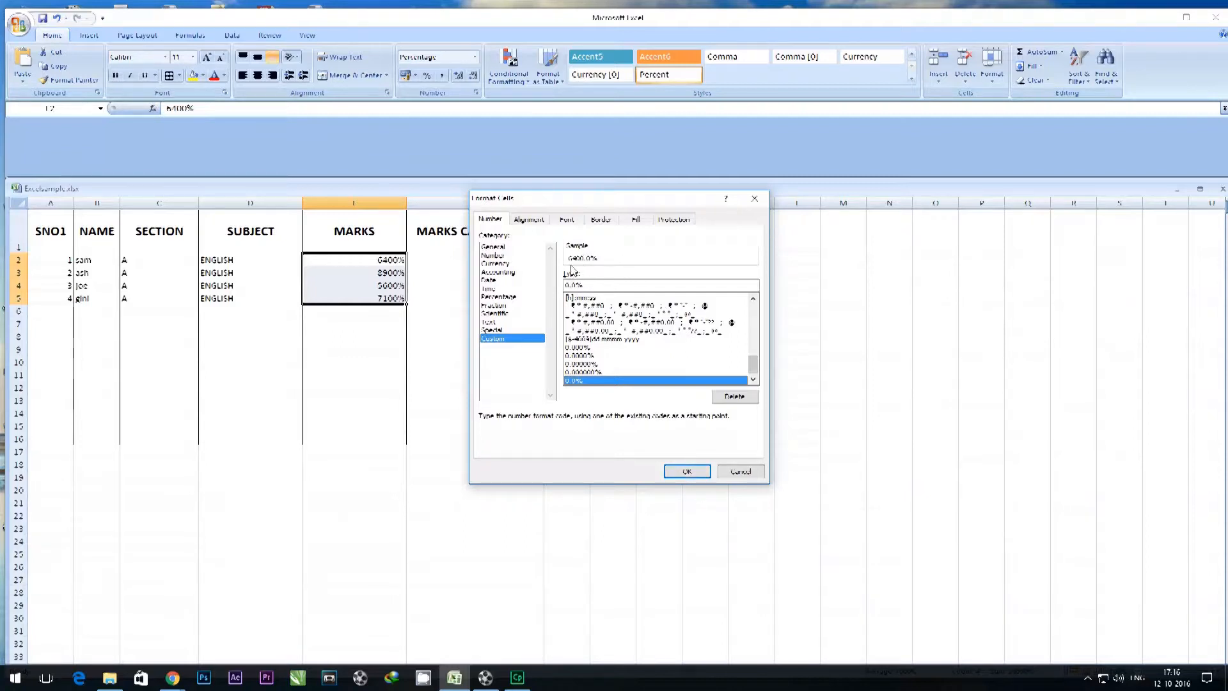
{"action": "left_click", "coordinate": [579, 348]}
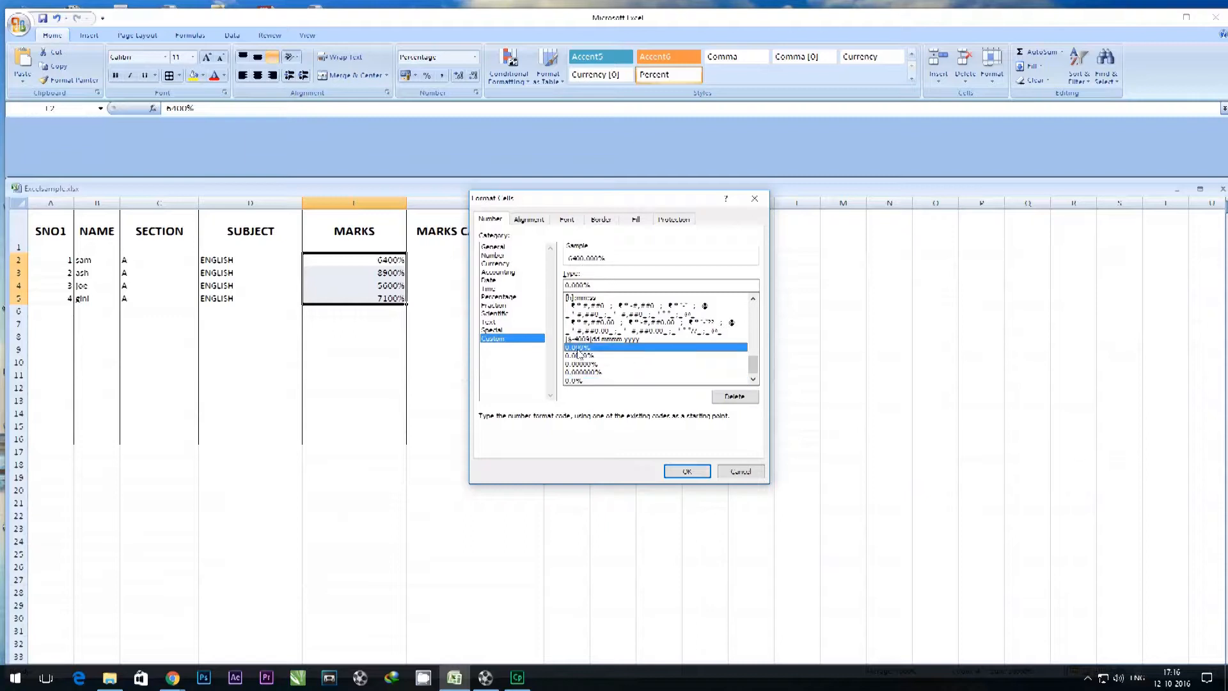
{"action": "left_click", "coordinate": [584, 381]}
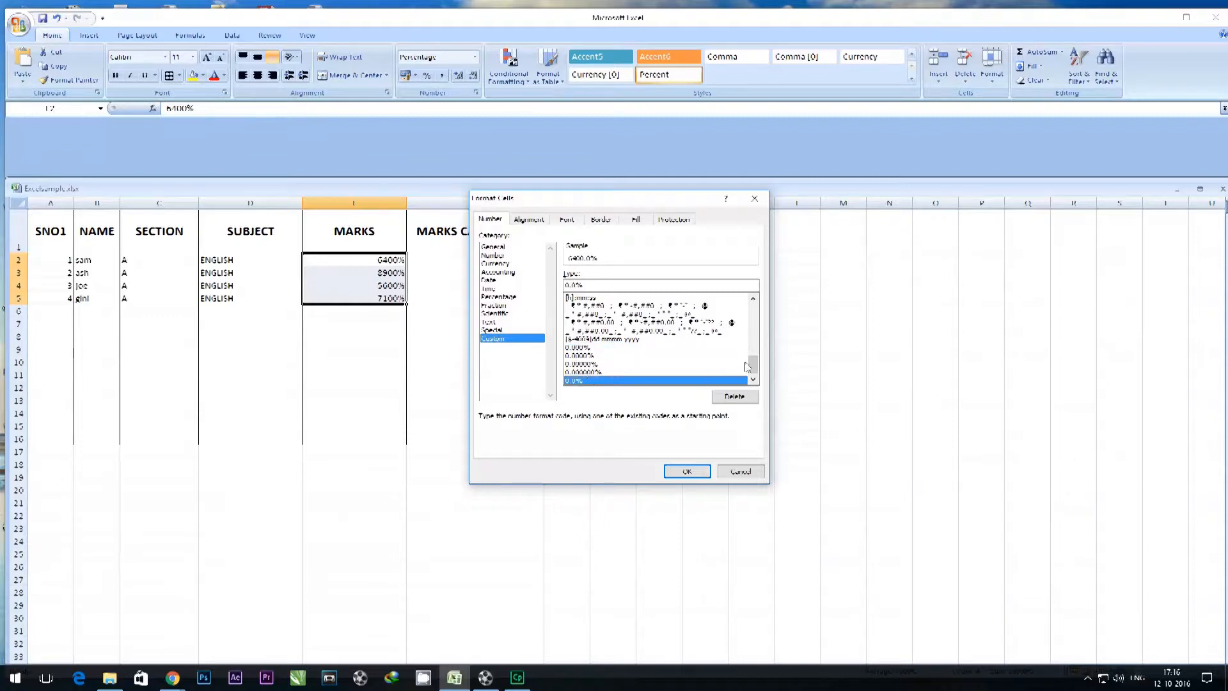
{"action": "left_click_drag", "start_coordinate": [755, 370], "coordinate": [755, 332]}
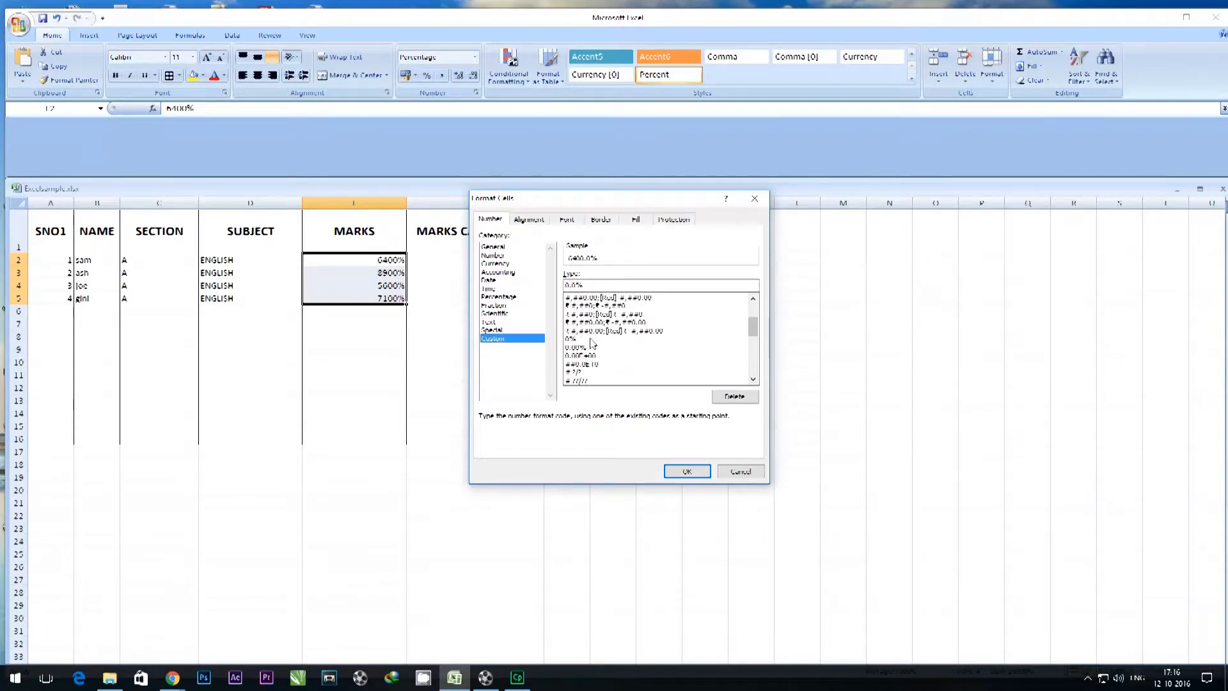
{"action": "left_click", "coordinate": [570, 340]}
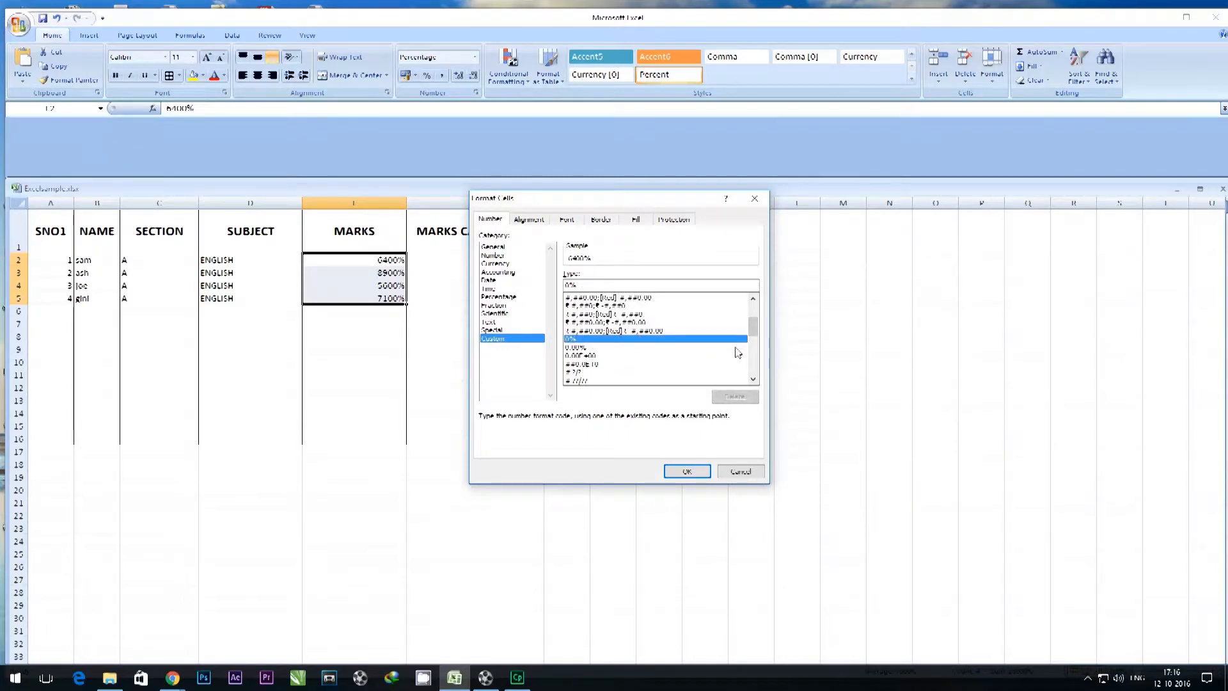
{"action": "left_click_drag", "start_coordinate": [756, 333], "coordinate": [758, 312]}
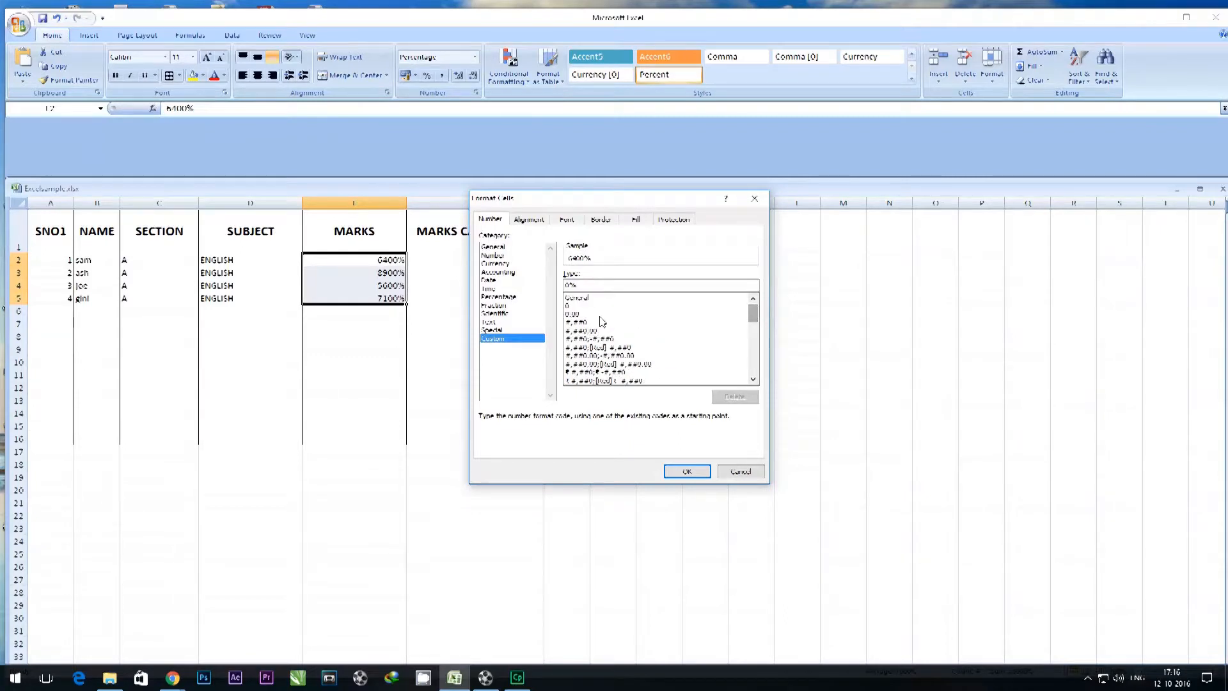
{"action": "left_click", "coordinate": [573, 314]}
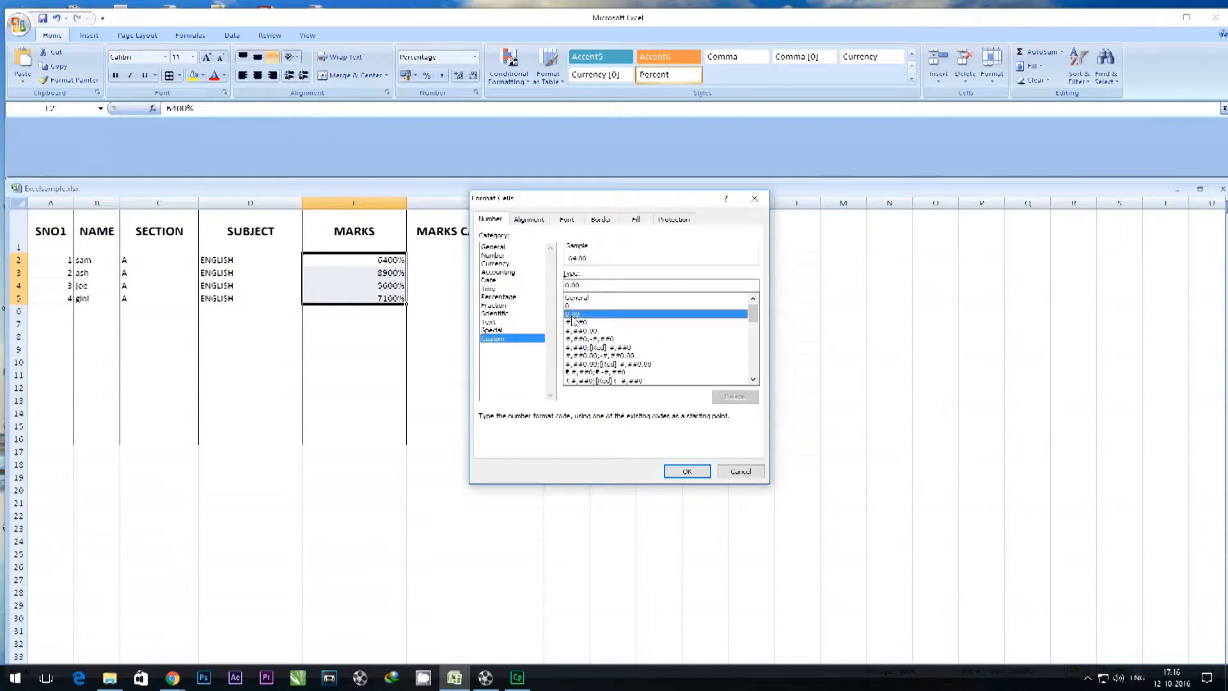
{"action": "left_click", "coordinate": [683, 471]}
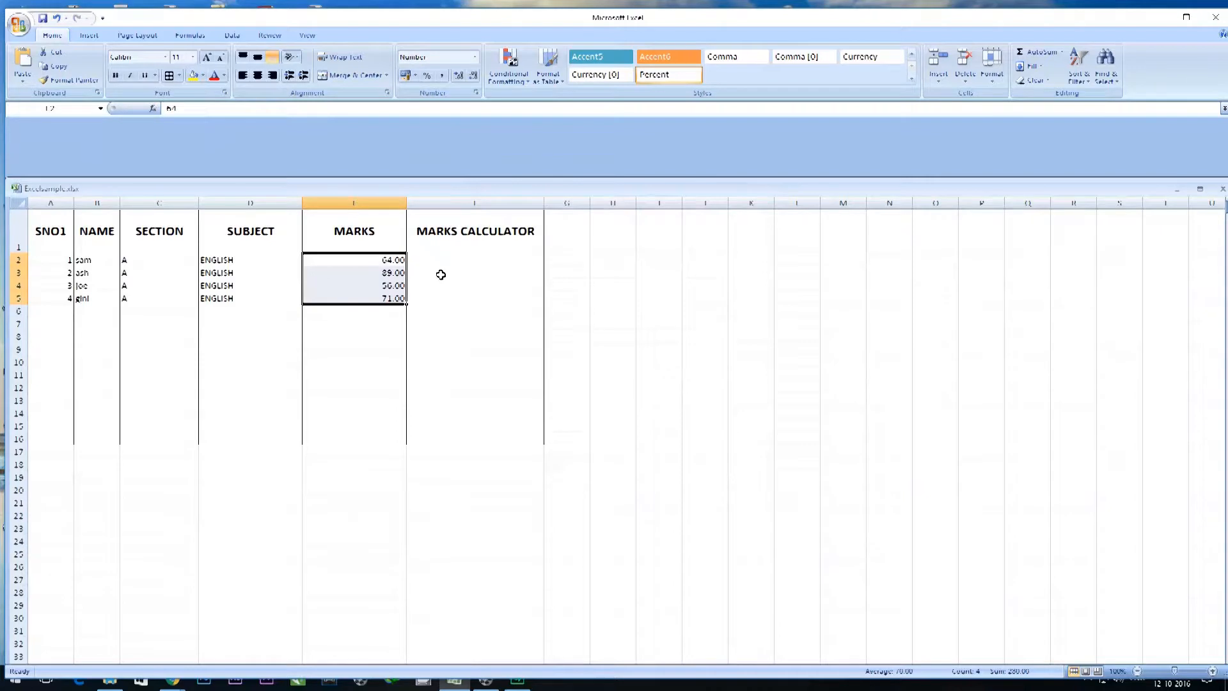
{"action": "left_click", "coordinate": [475, 57]}
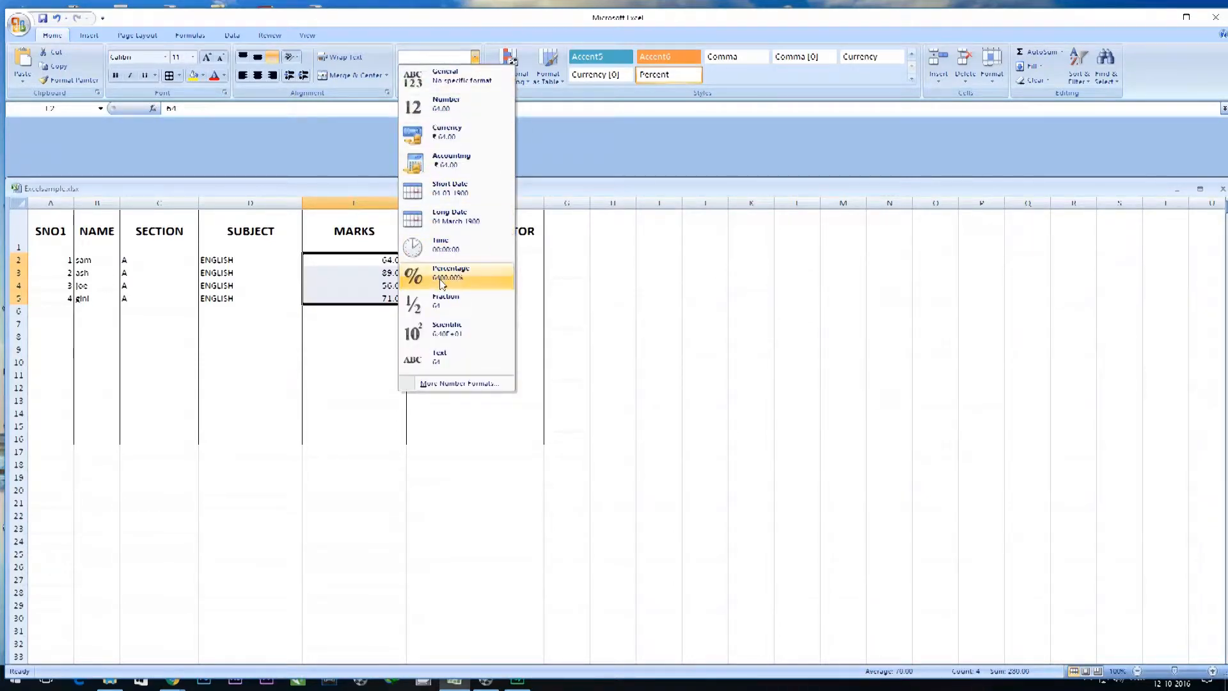
{"action": "left_click", "coordinate": [621, 302]}
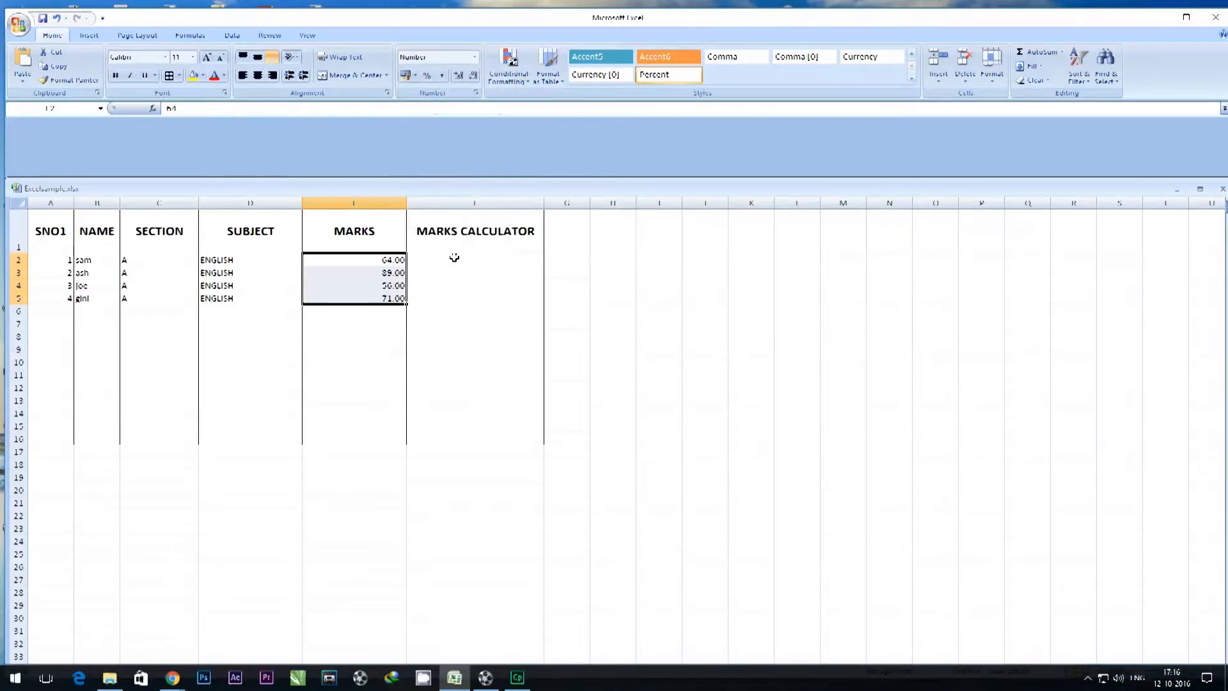
{"action": "left_click", "coordinate": [454, 257]}
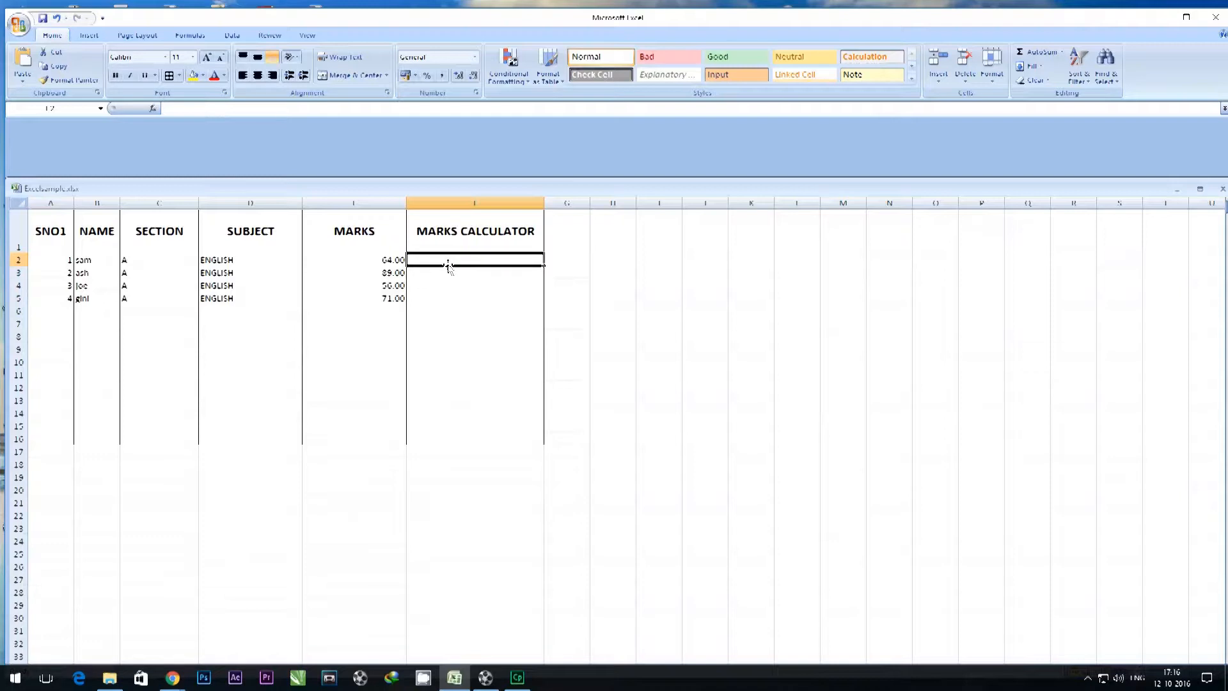
{"action": "left_click_drag", "start_coordinate": [388, 260], "coordinate": [393, 298]}
{"action": "left_click", "coordinate": [425, 262]}
{"action": "left_click_drag", "start_coordinate": [388, 258], "coordinate": [394, 298]}
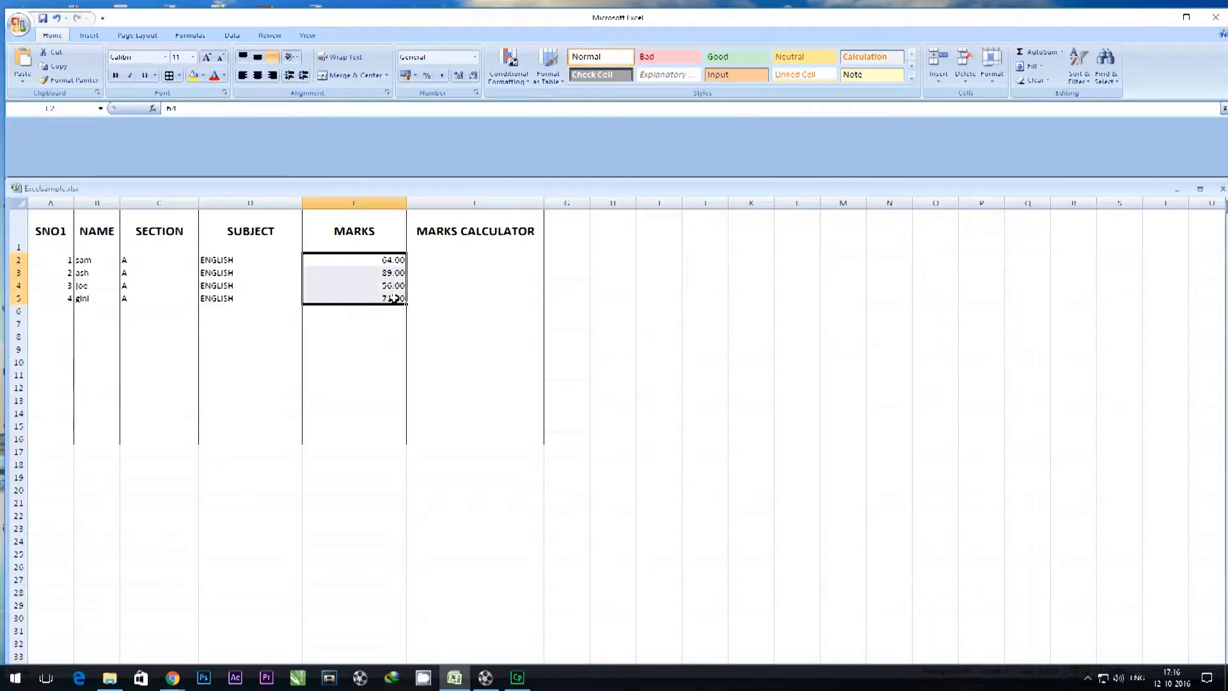
{"action": "left_click", "coordinate": [324, 314]}
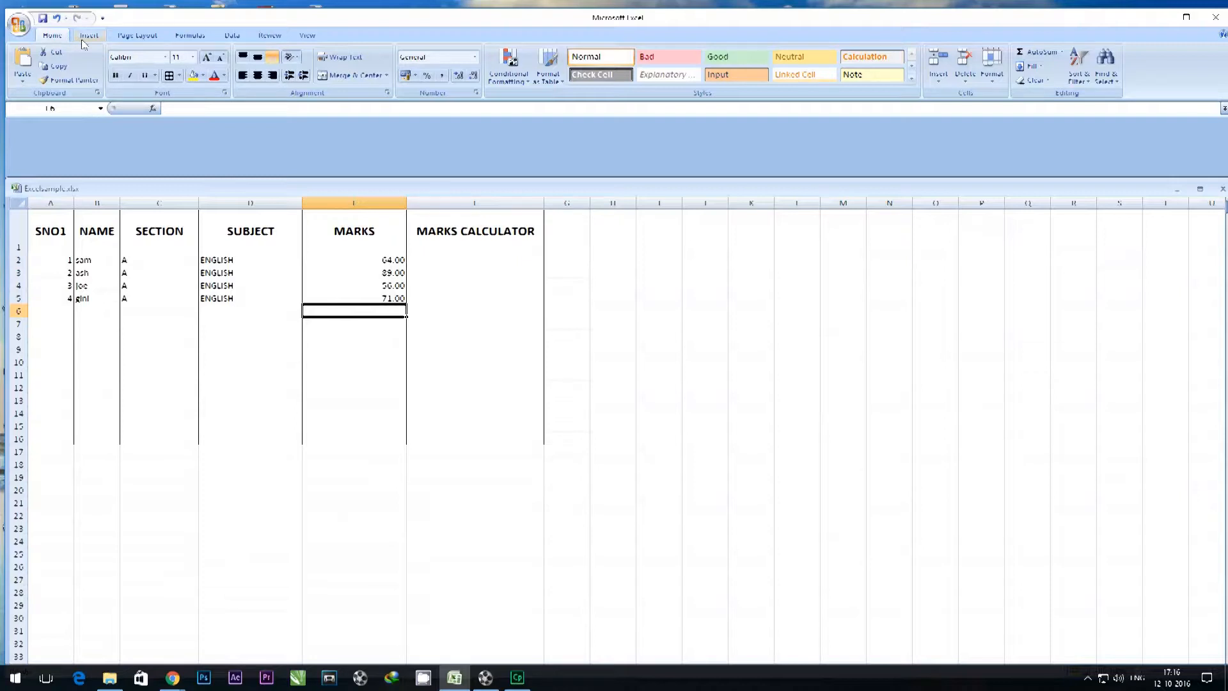
Total the marks in E2:E5 with the Sum function, placing the result in E6.
{"action": "left_click", "coordinate": [380, 260]}
{"action": "left_click_drag", "start_coordinate": [388, 303], "coordinate": [388, 303]}
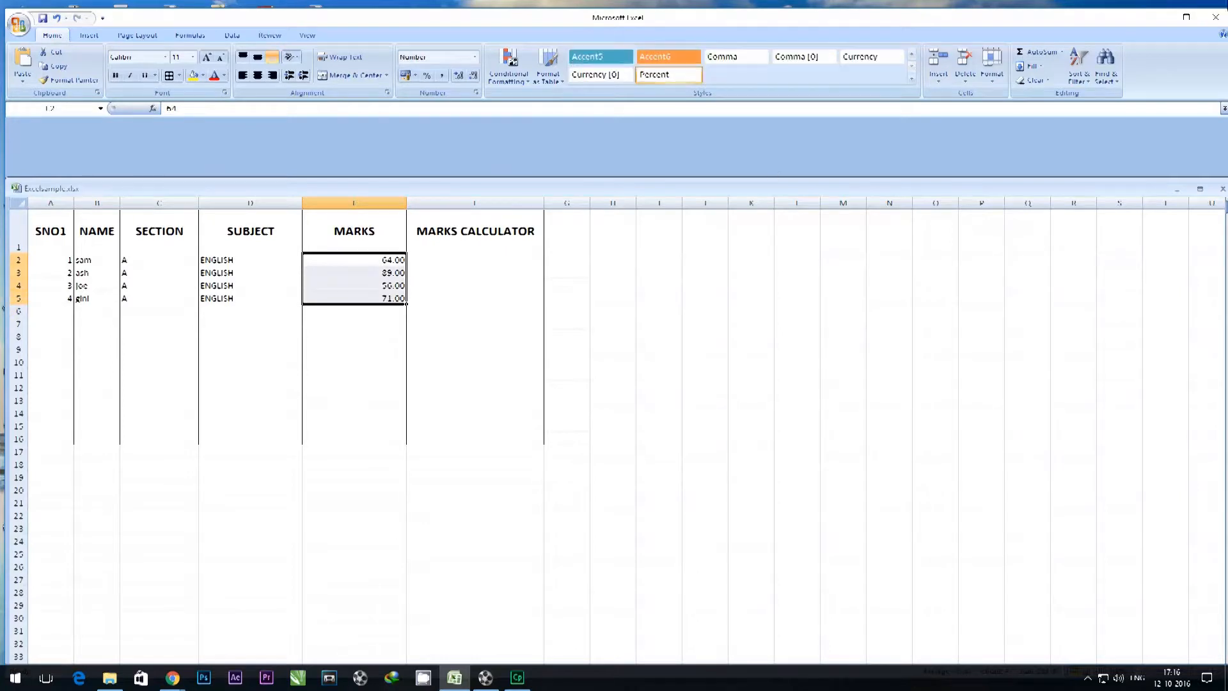
{"action": "left_click", "coordinate": [1061, 54]}
{"action": "left_click", "coordinate": [1047, 75]}
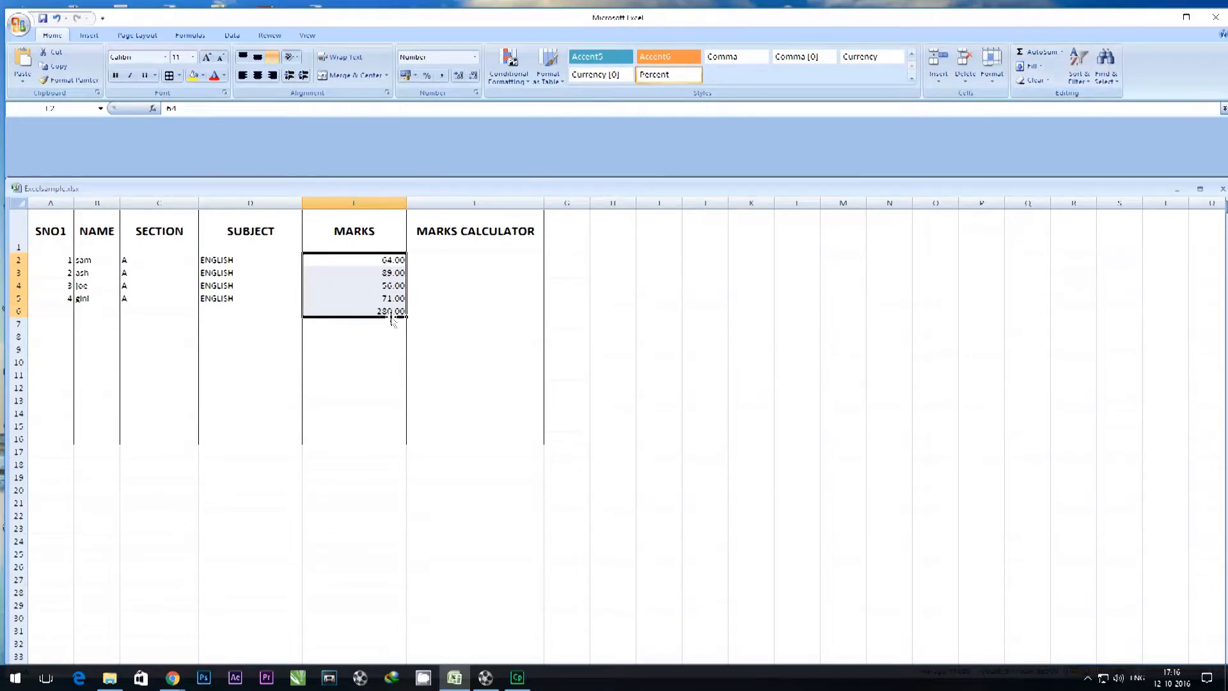
{"action": "left_click", "coordinate": [381, 336]}
Apply the Good cell style to the total in E6.
{"action": "left_click", "coordinate": [383, 313]}
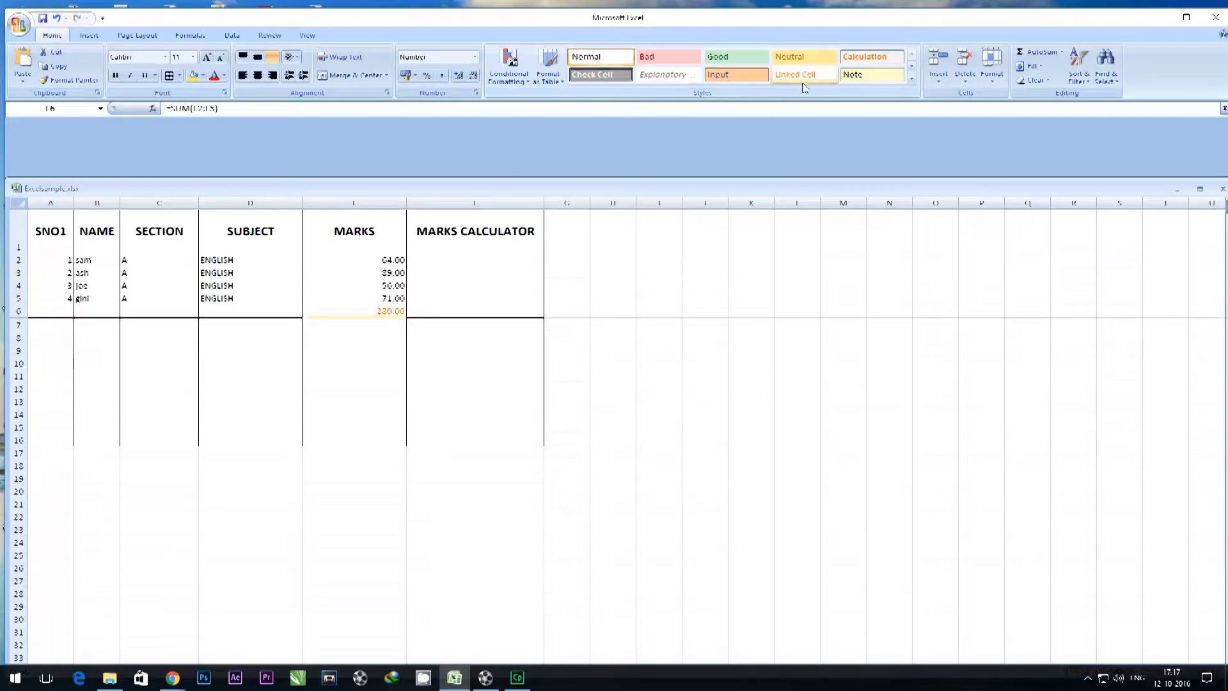
{"action": "left_click", "coordinate": [714, 59]}
{"action": "left_click", "coordinate": [508, 360]}
Apply the Note cell style to the total of the MARKS column in E6.
{"action": "left_click", "coordinate": [363, 311]}
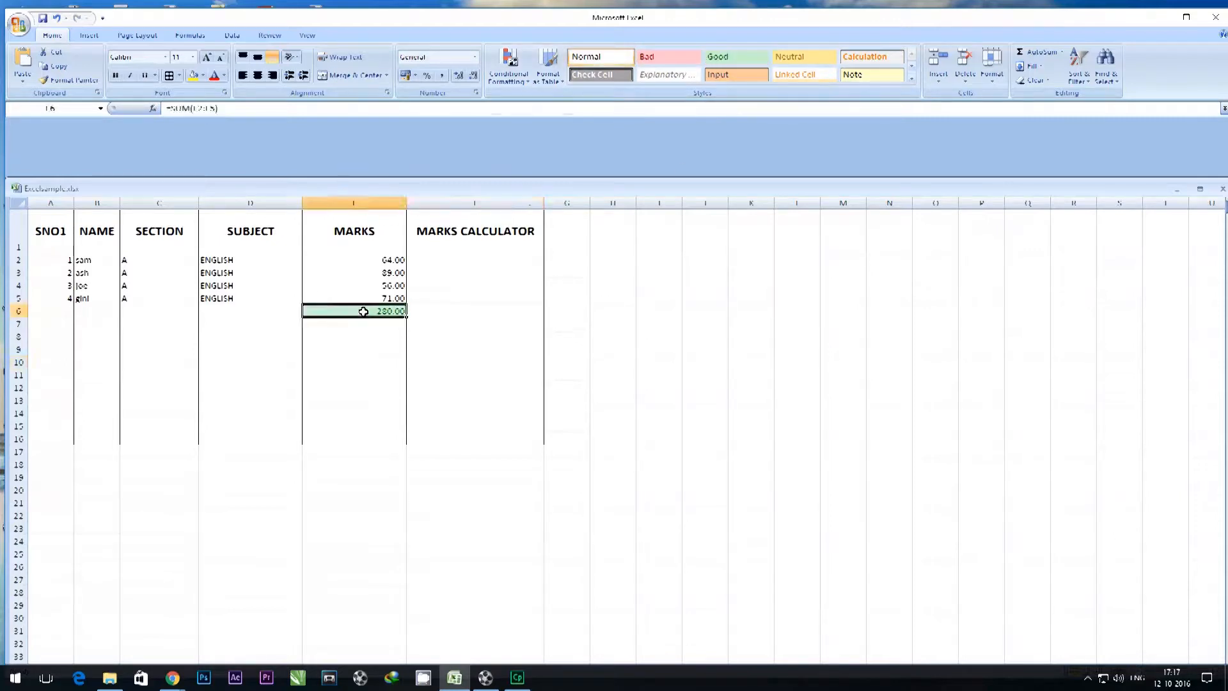
{"action": "left_click", "coordinate": [911, 78]}
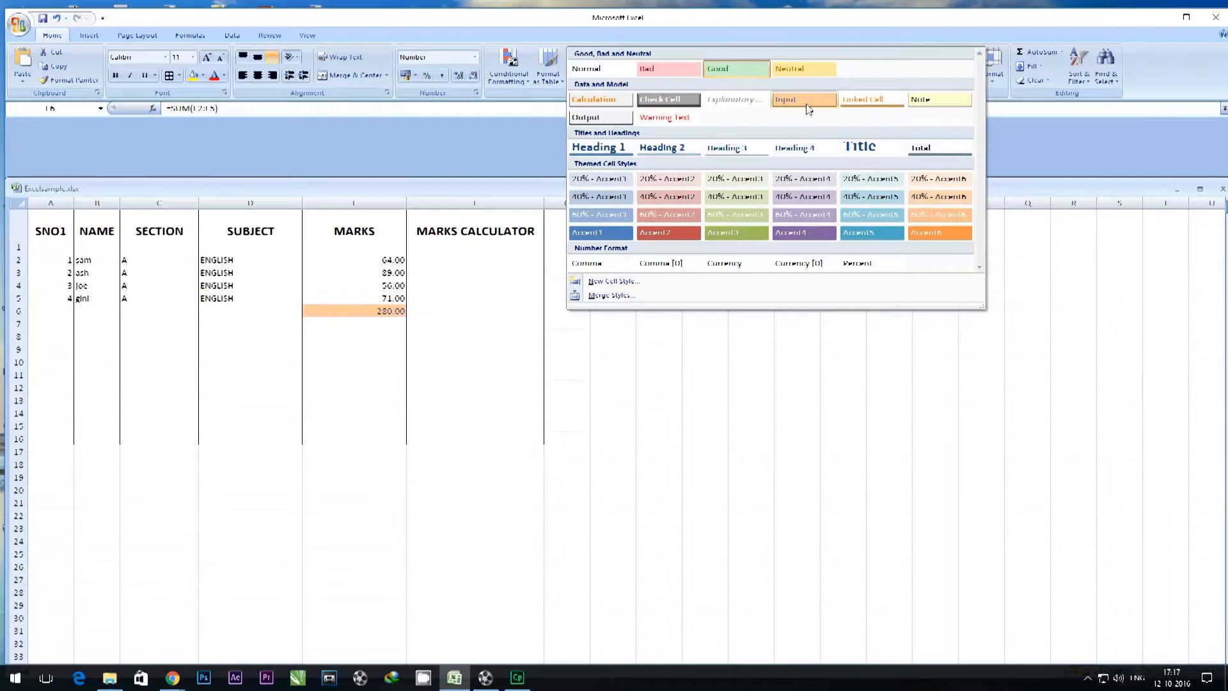
{"action": "left_click", "coordinate": [923, 102]}
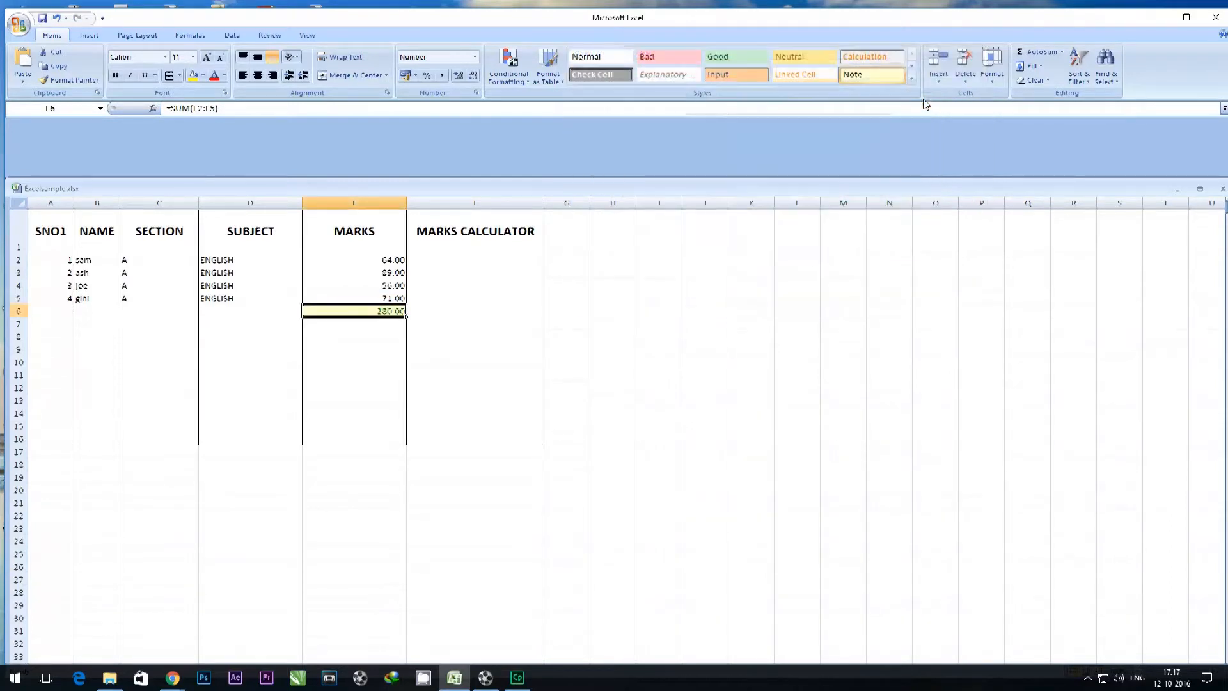
{"action": "left_click", "coordinate": [592, 351]}
{"action": "left_click", "coordinate": [428, 309]}
{"action": "left_click", "coordinate": [442, 257]}
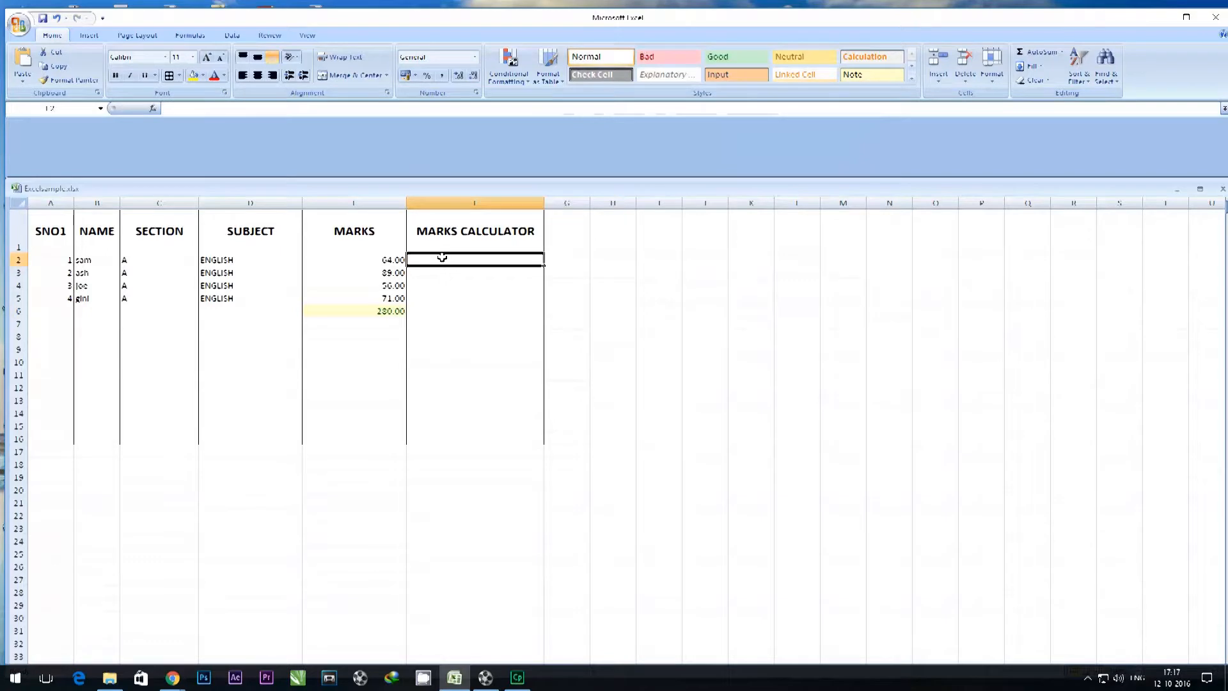
{"action": "left_click", "coordinate": [1063, 53]}
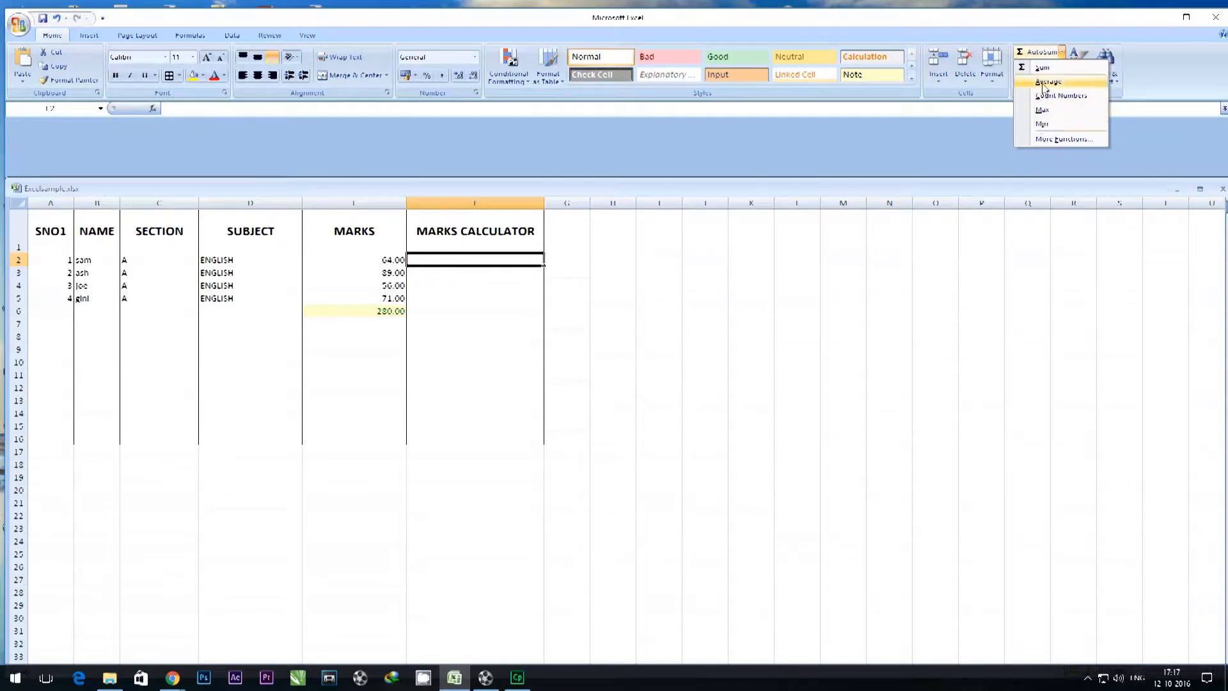
{"action": "left_click", "coordinate": [357, 349]}
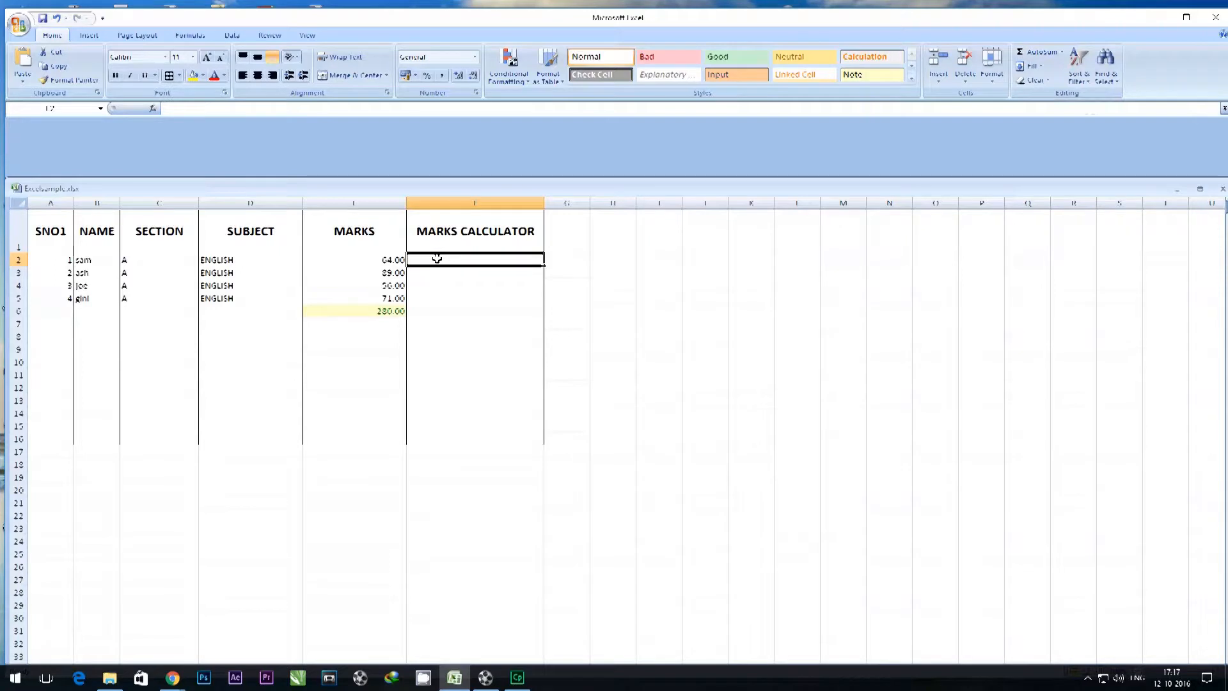
{"action": "type", "text": "="}
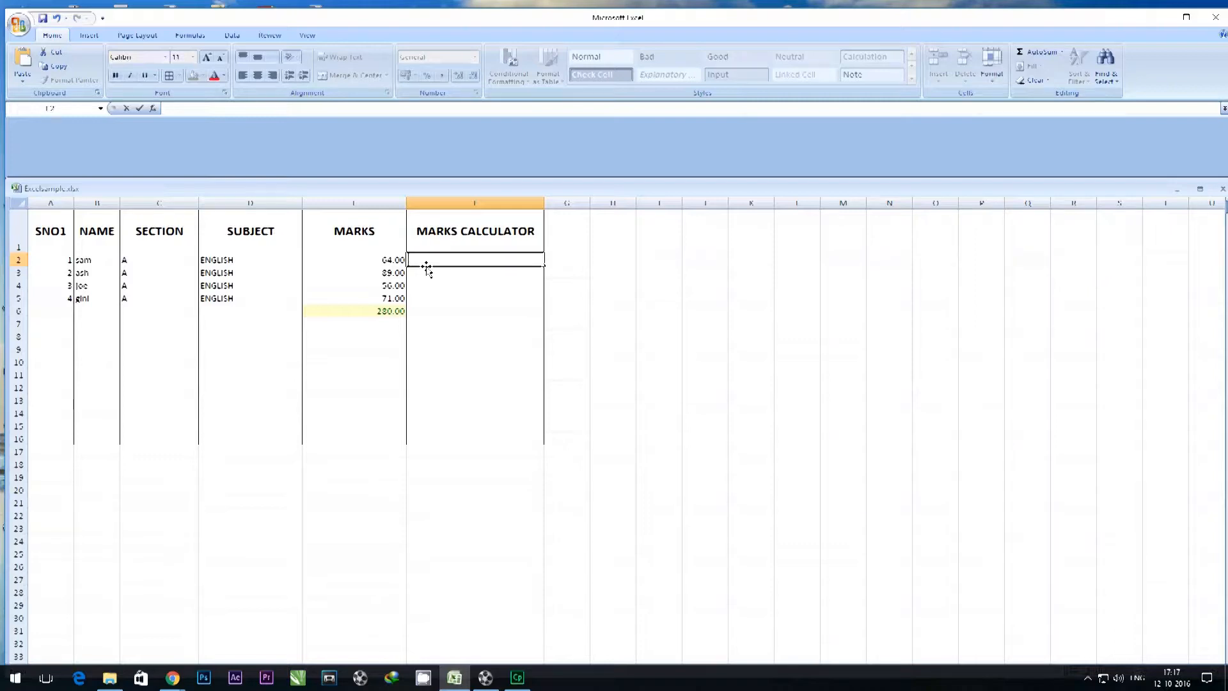
{"action": "key", "text": "Escape"}
{"action": "left_click", "coordinate": [554, 260]}
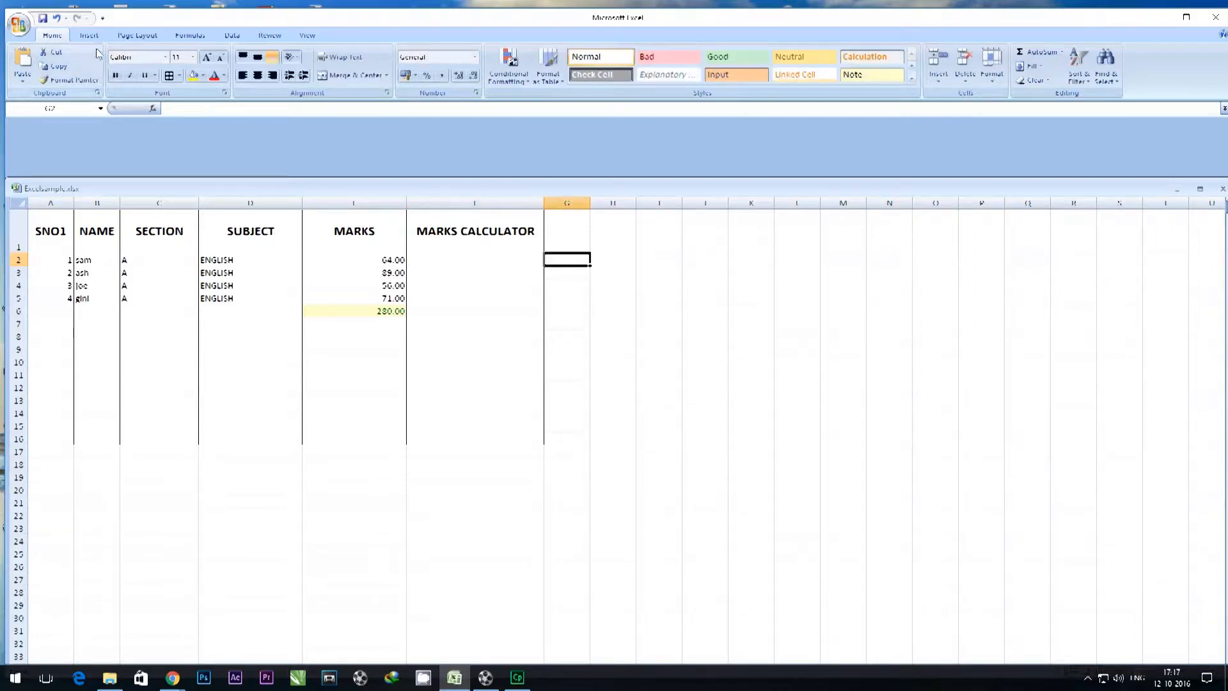
Review the PivotTable, Table and Picture insert options without inserting anything.
{"action": "left_click", "coordinate": [88, 36]}
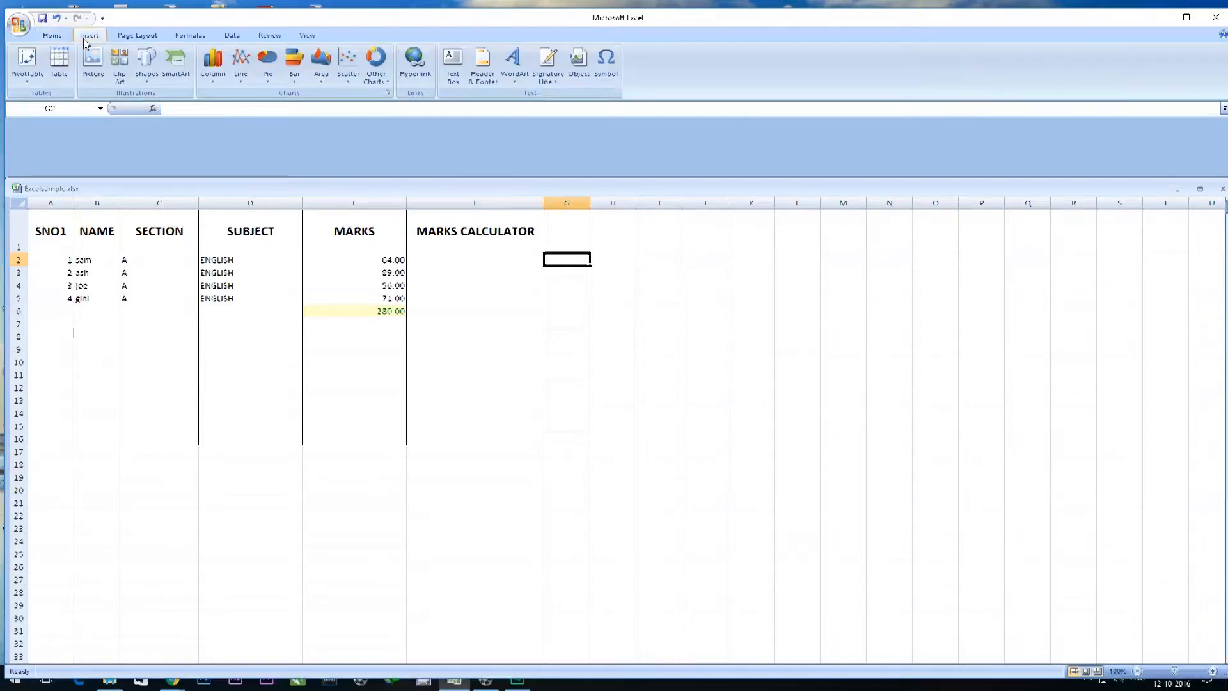
{"action": "left_click", "coordinate": [23, 82]}
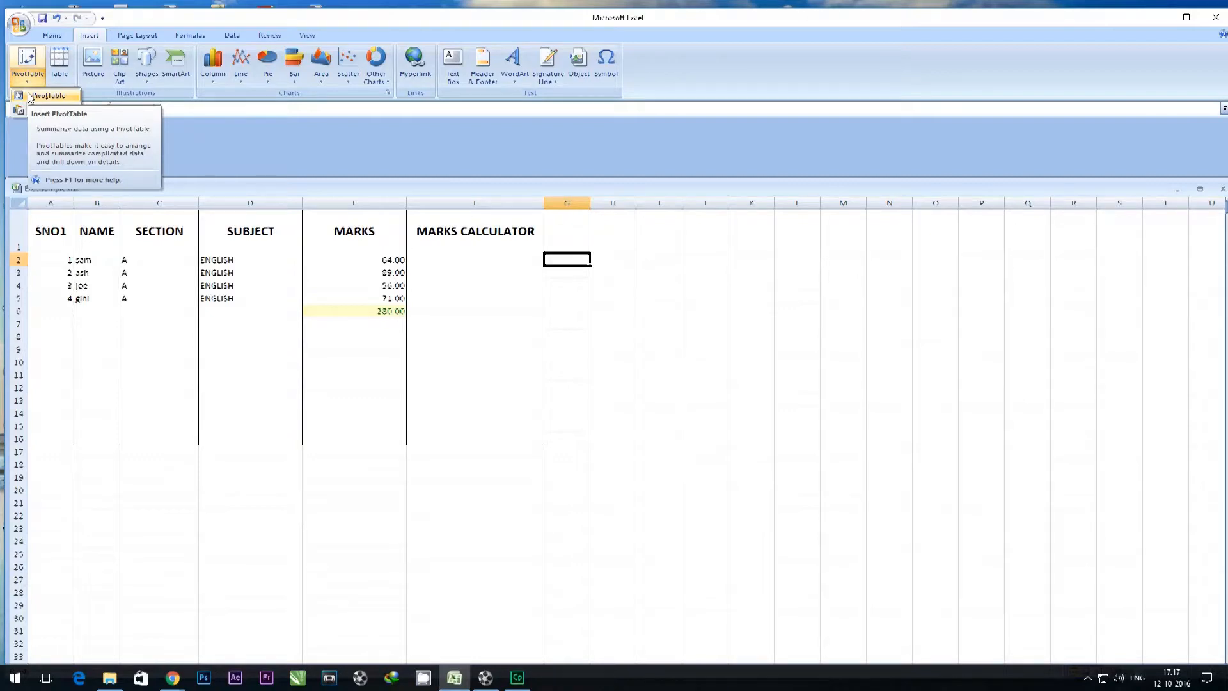
{"action": "left_click", "coordinate": [60, 69]}
{"action": "left_click", "coordinate": [663, 371]}
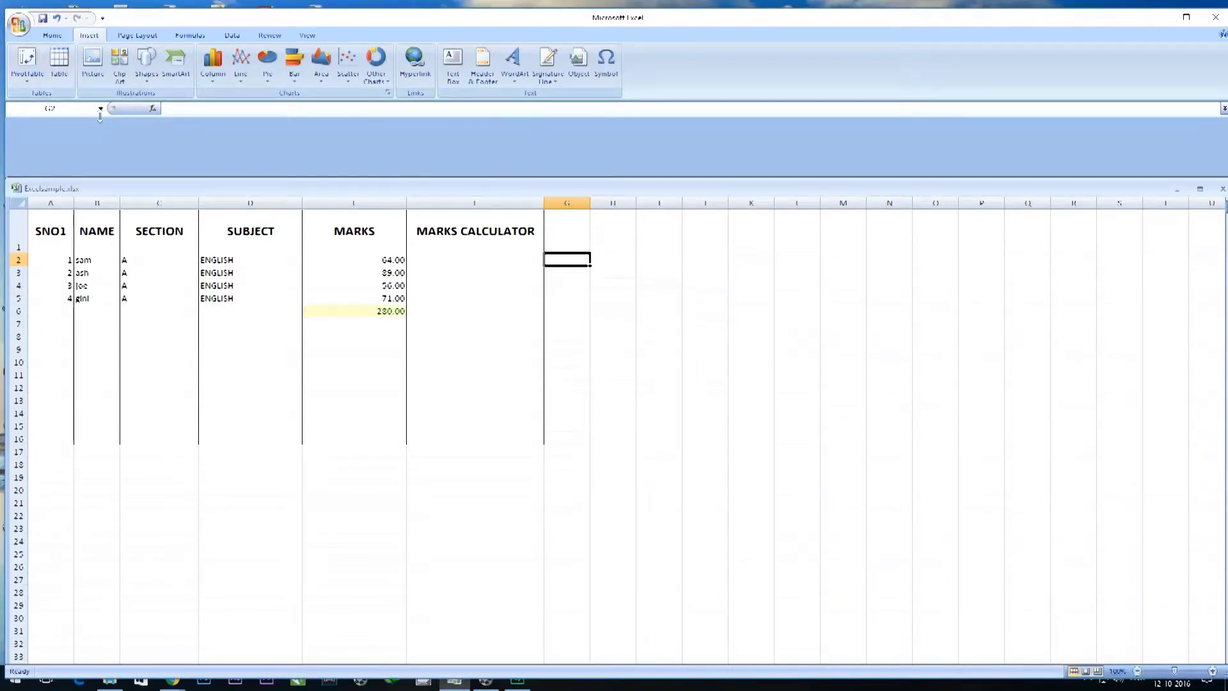
{"action": "left_click", "coordinate": [102, 67]}
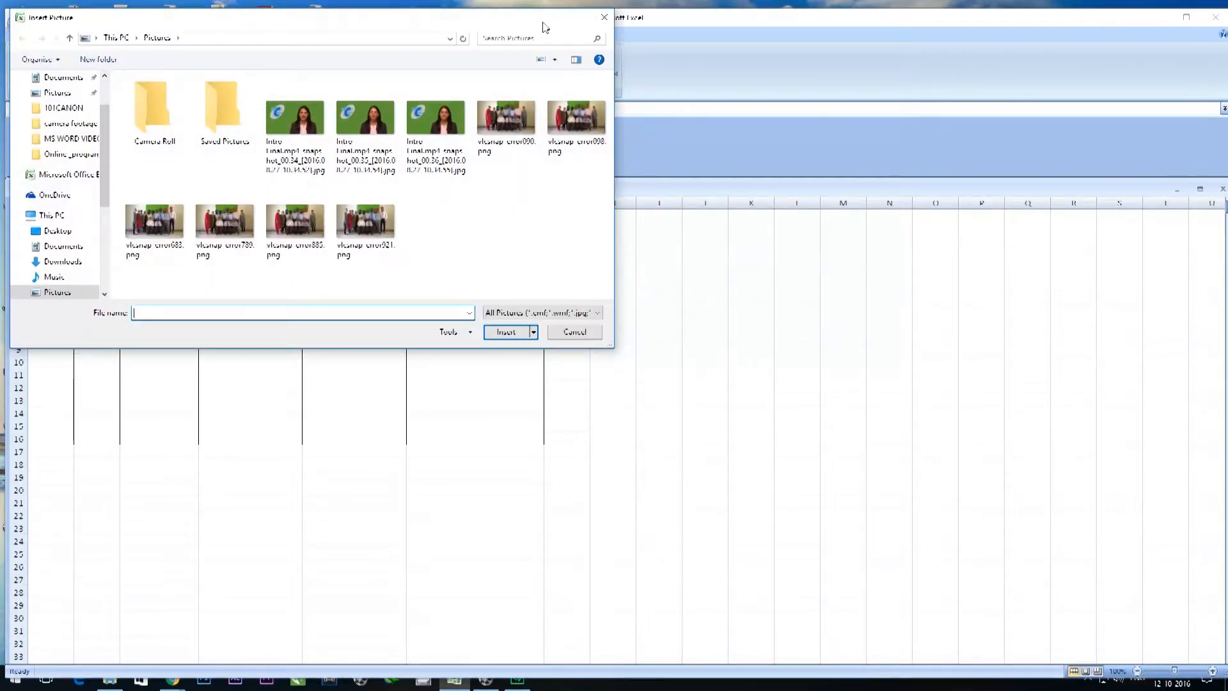
{"action": "left_click", "coordinate": [603, 19]}
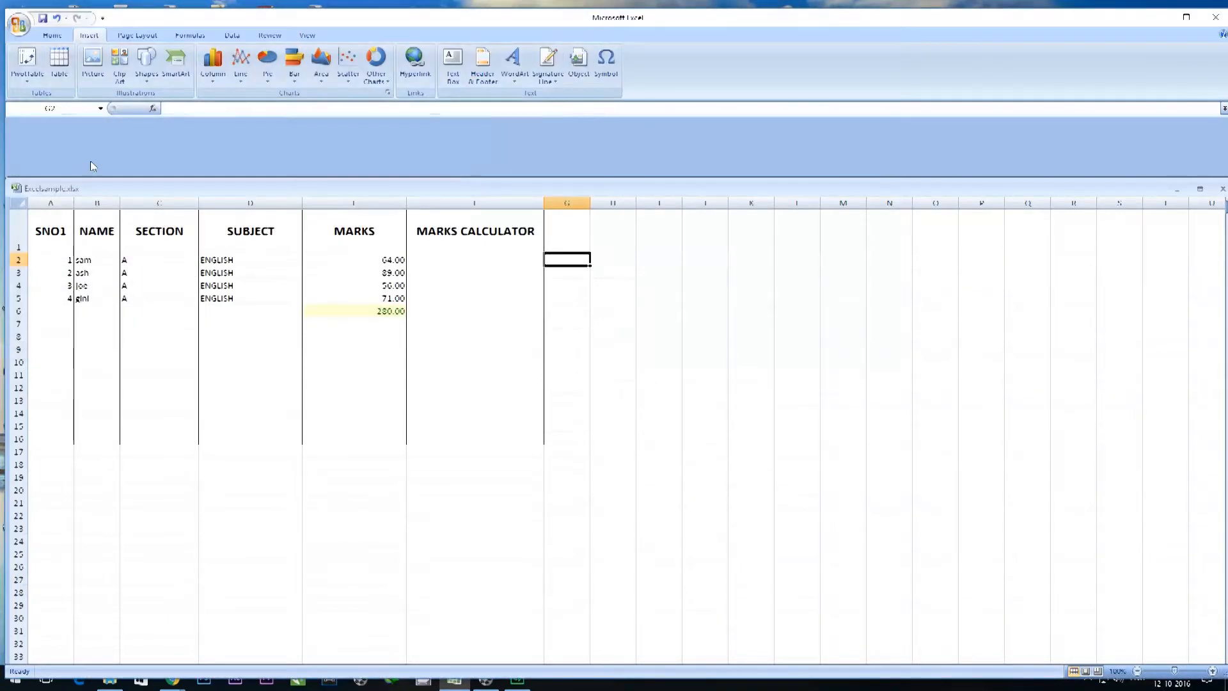
Show the Clip Art pane and look at the available Shapes and SmartArt graphics.
{"action": "left_click", "coordinate": [120, 81]}
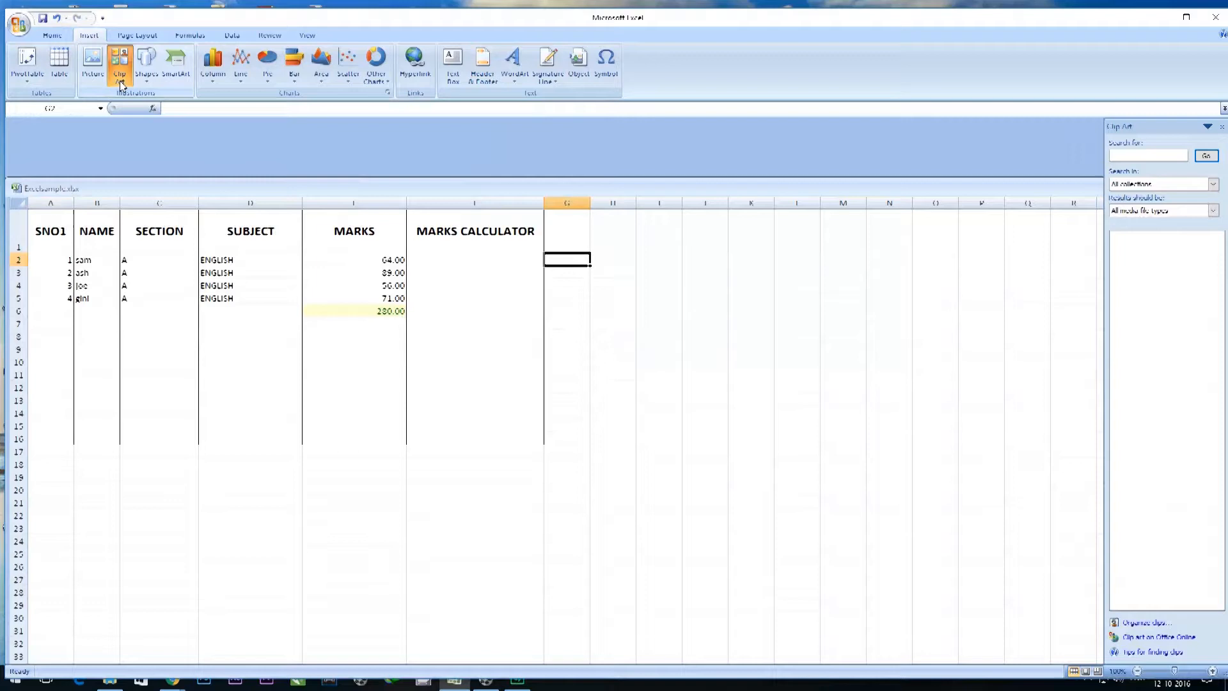
{"action": "left_click", "coordinate": [147, 83]}
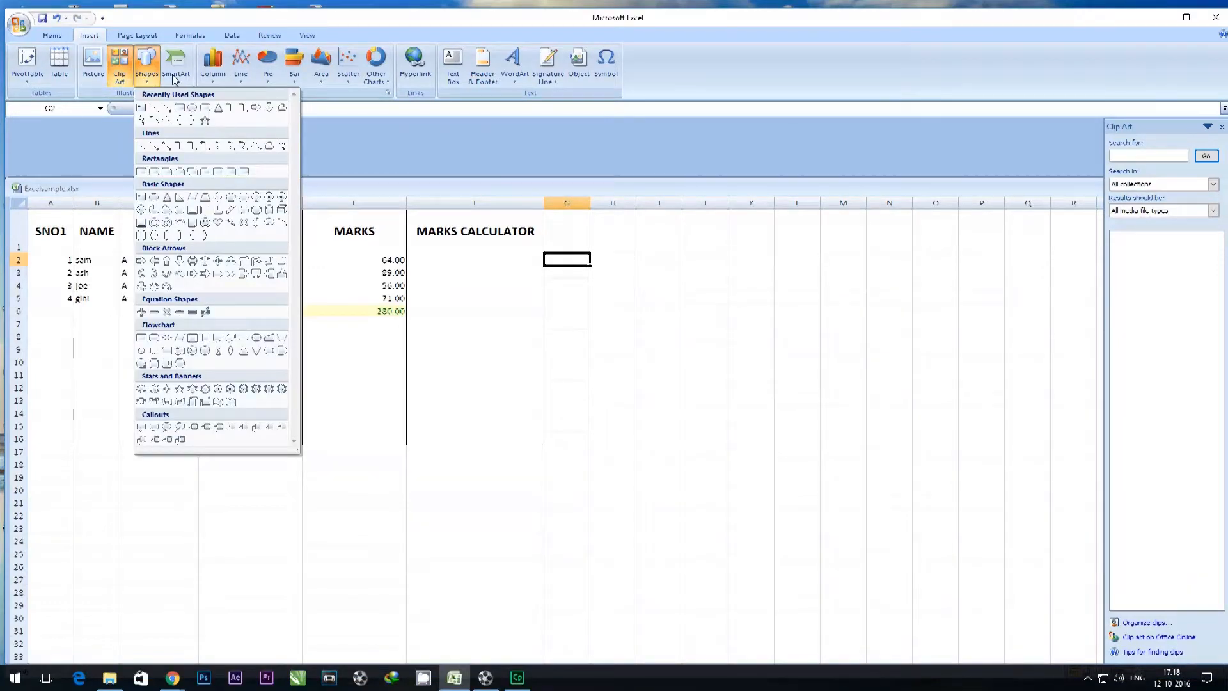
{"action": "left_click", "coordinate": [175, 80]}
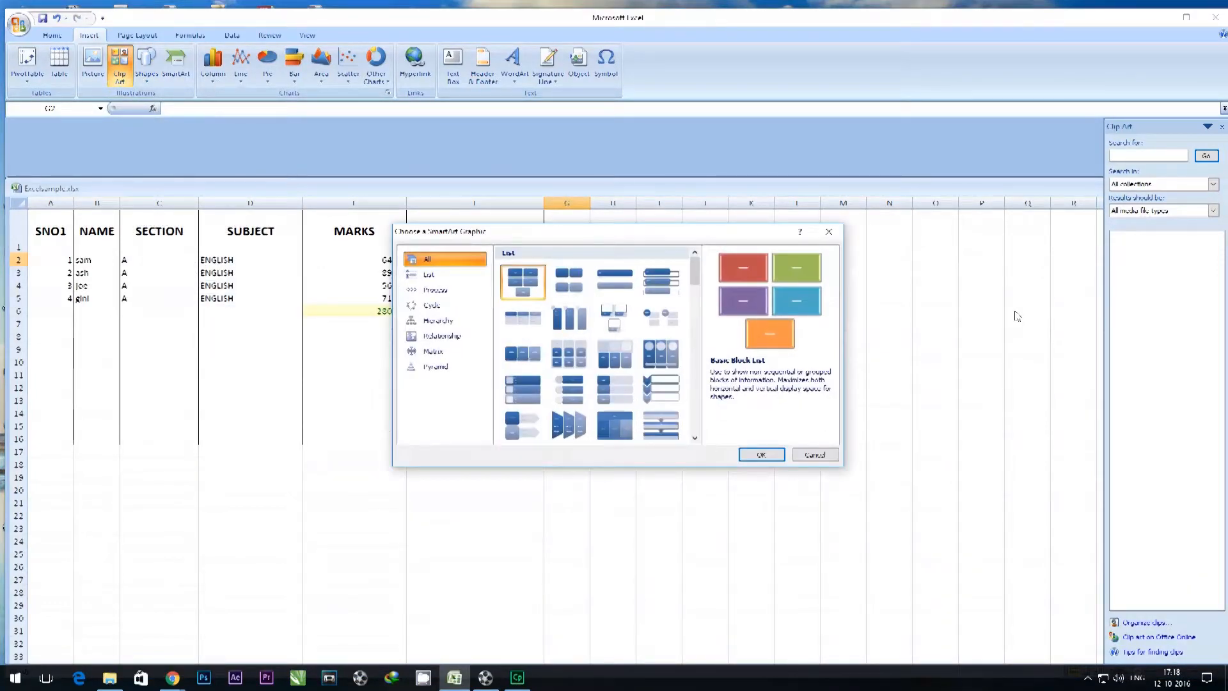
{"action": "left_click", "coordinate": [828, 232]}
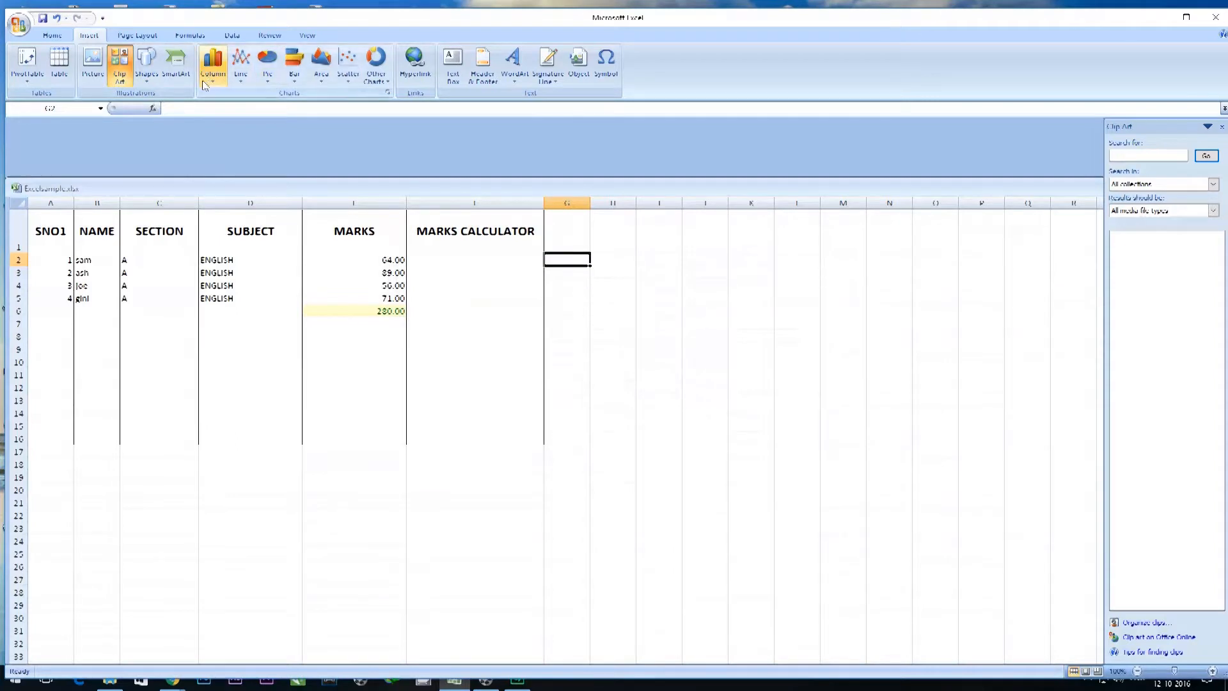
Preview the Basic Pie layout among the Cycle SmartArt graphics without inserting it.
{"action": "left_click", "coordinate": [175, 67]}
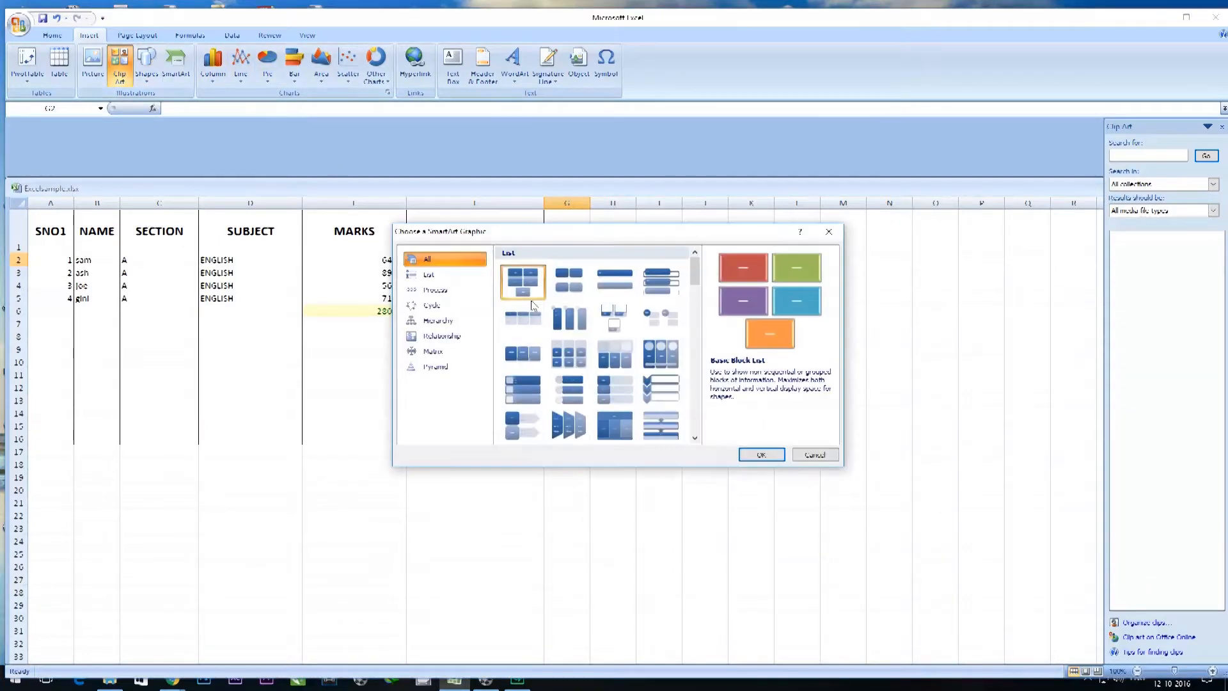
{"action": "left_click", "coordinate": [433, 305]}
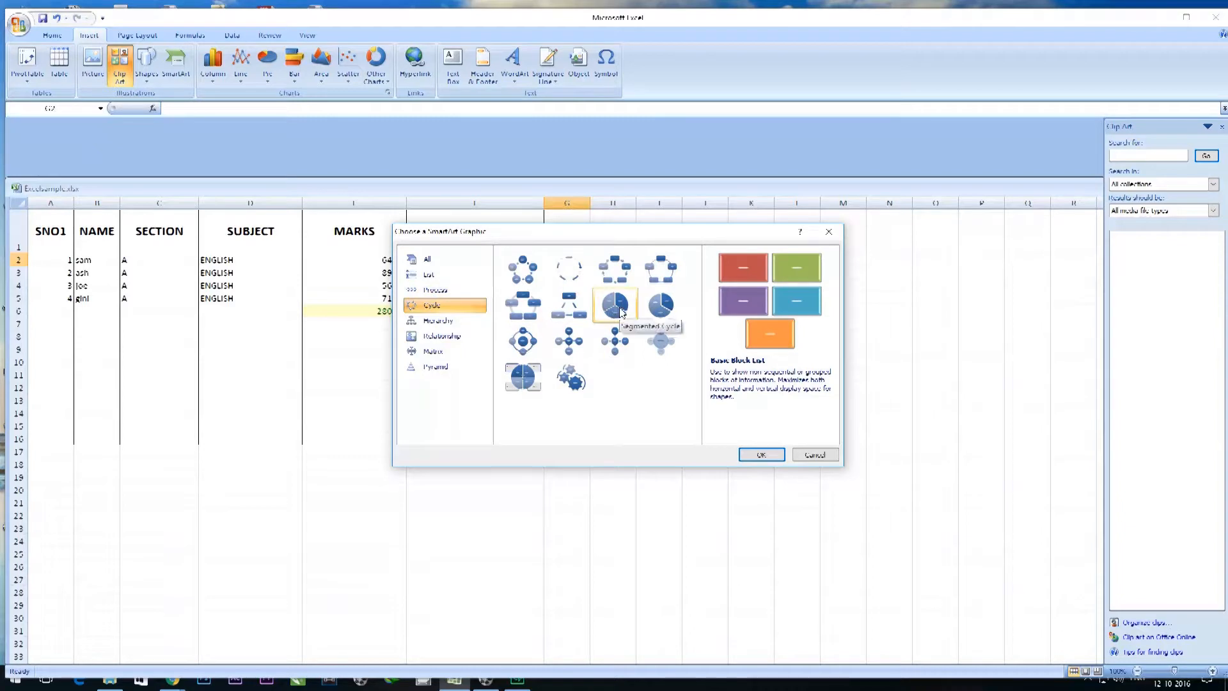
{"action": "left_click", "coordinate": [660, 309]}
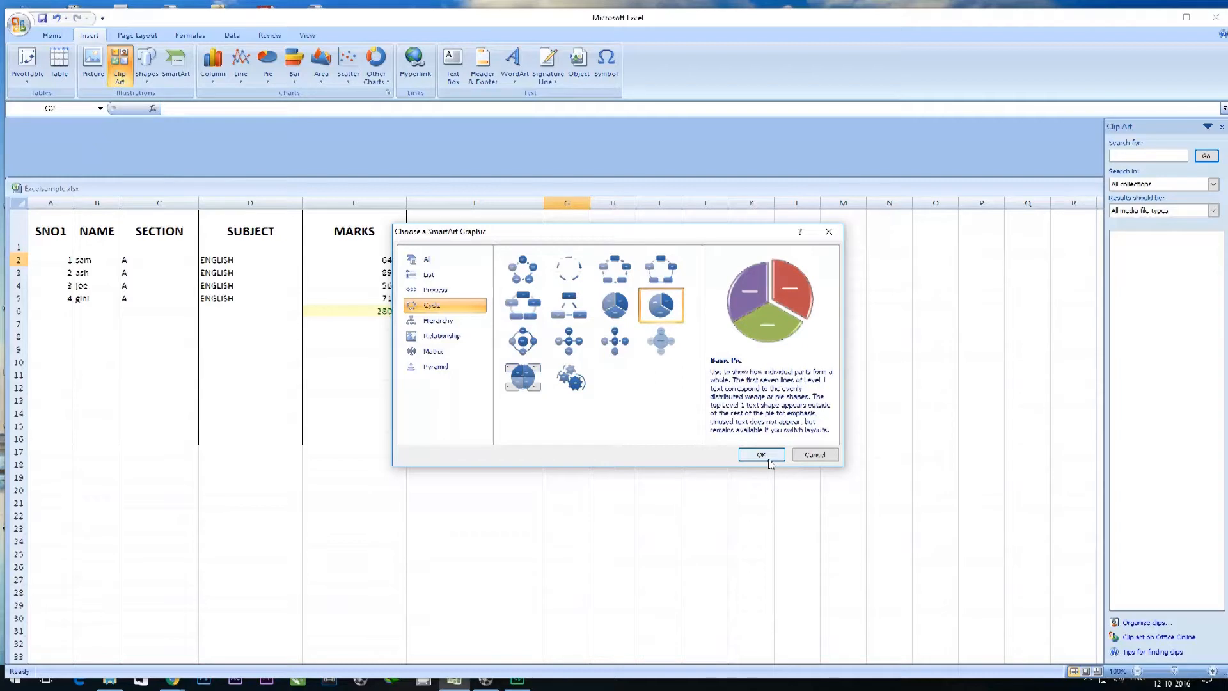
{"action": "left_click", "coordinate": [829, 231]}
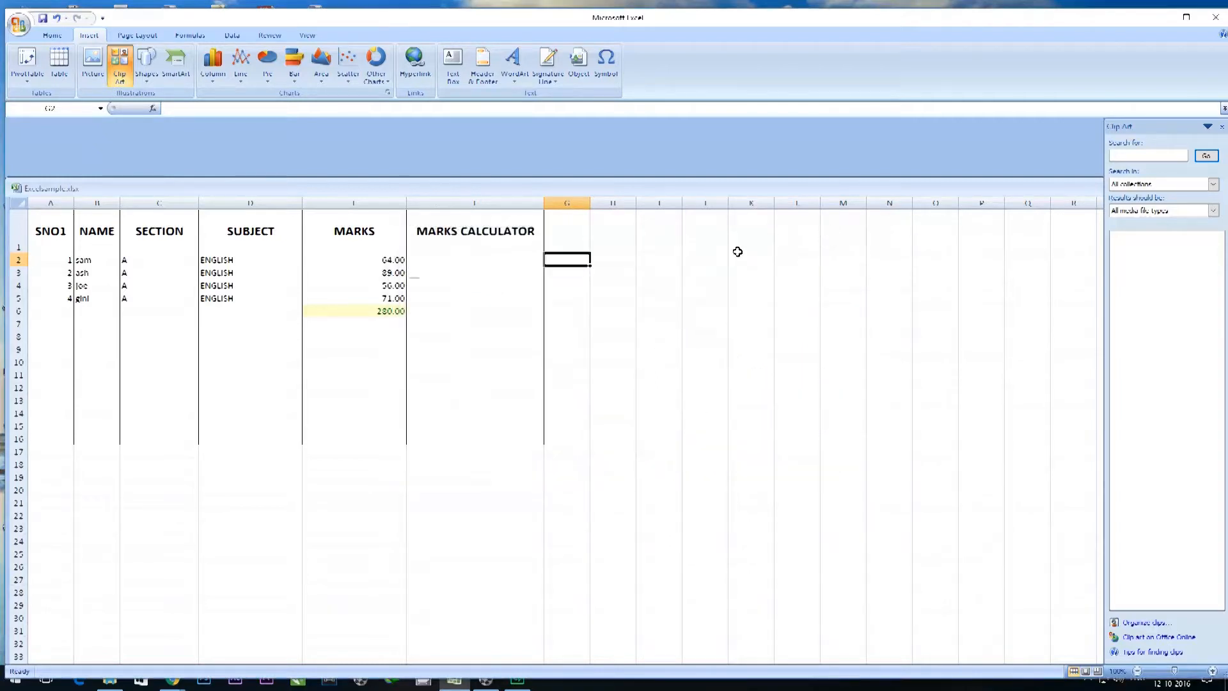
Insert a 3-D pie chart of the marks table and place it beside the table, near its upper rows.
{"action": "left_click", "coordinate": [267, 63]}
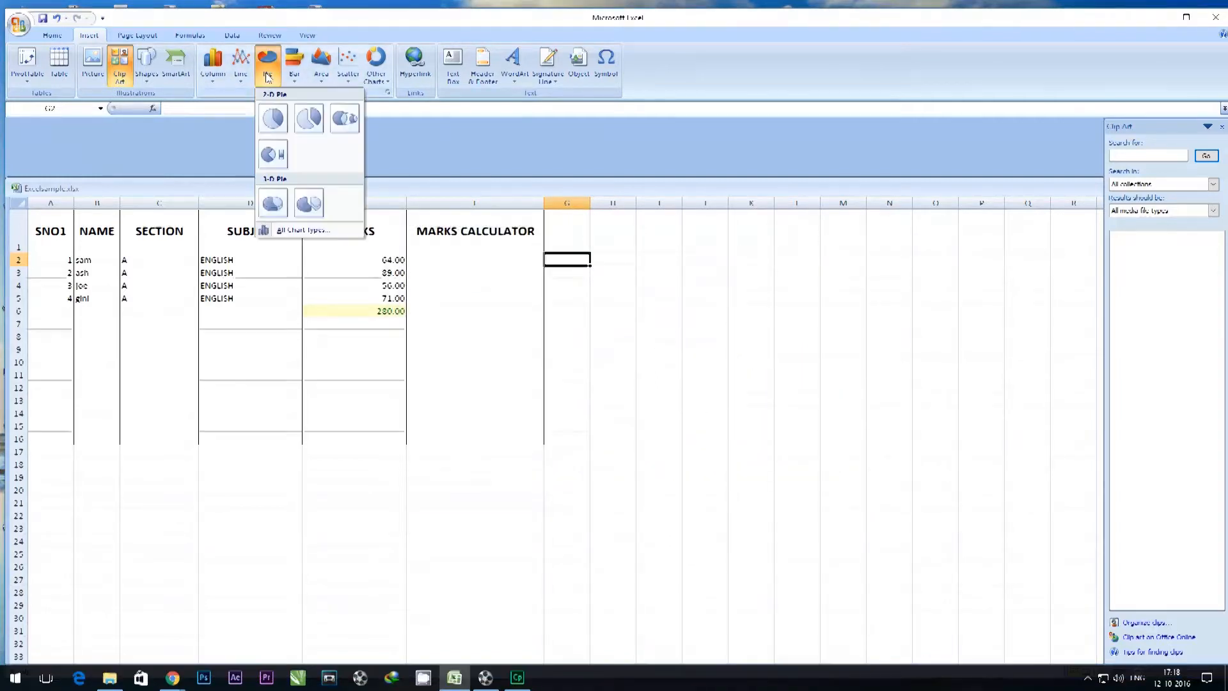
{"action": "left_click", "coordinate": [266, 204]}
{"action": "left_click_drag", "start_coordinate": [639, 390], "coordinate": [793, 233]}
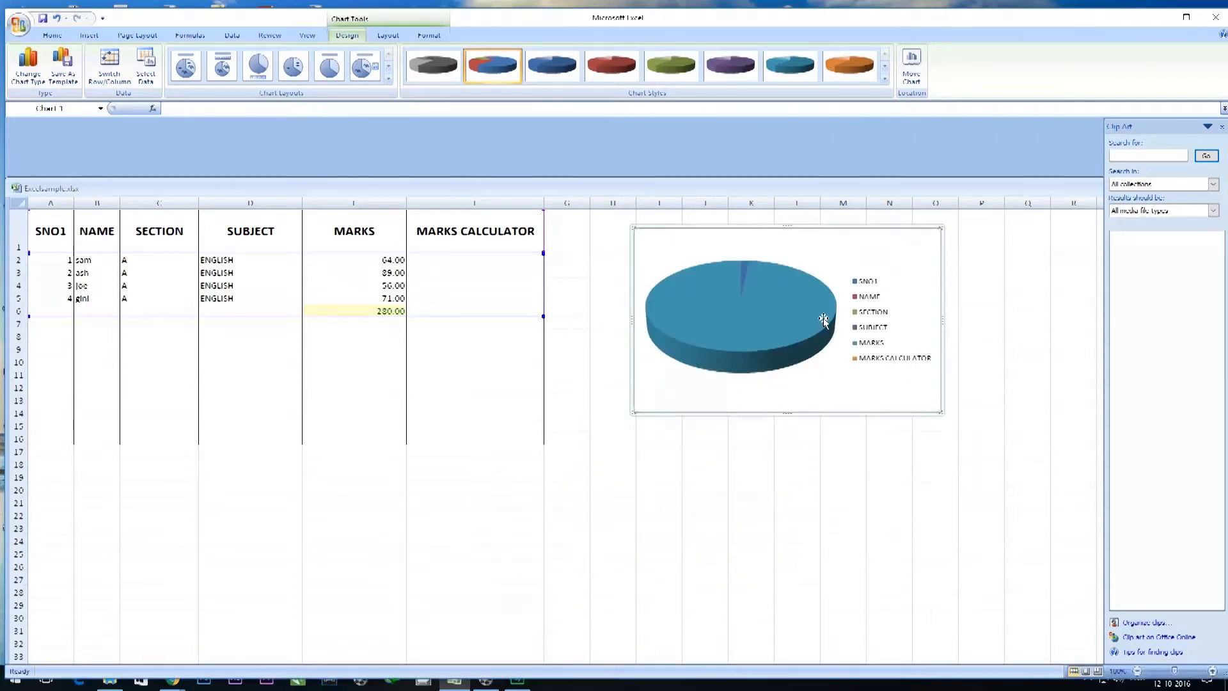
Examine the pie chart's legend and slices against the subject and marks cells in the table.
{"action": "left_click", "coordinate": [873, 318]}
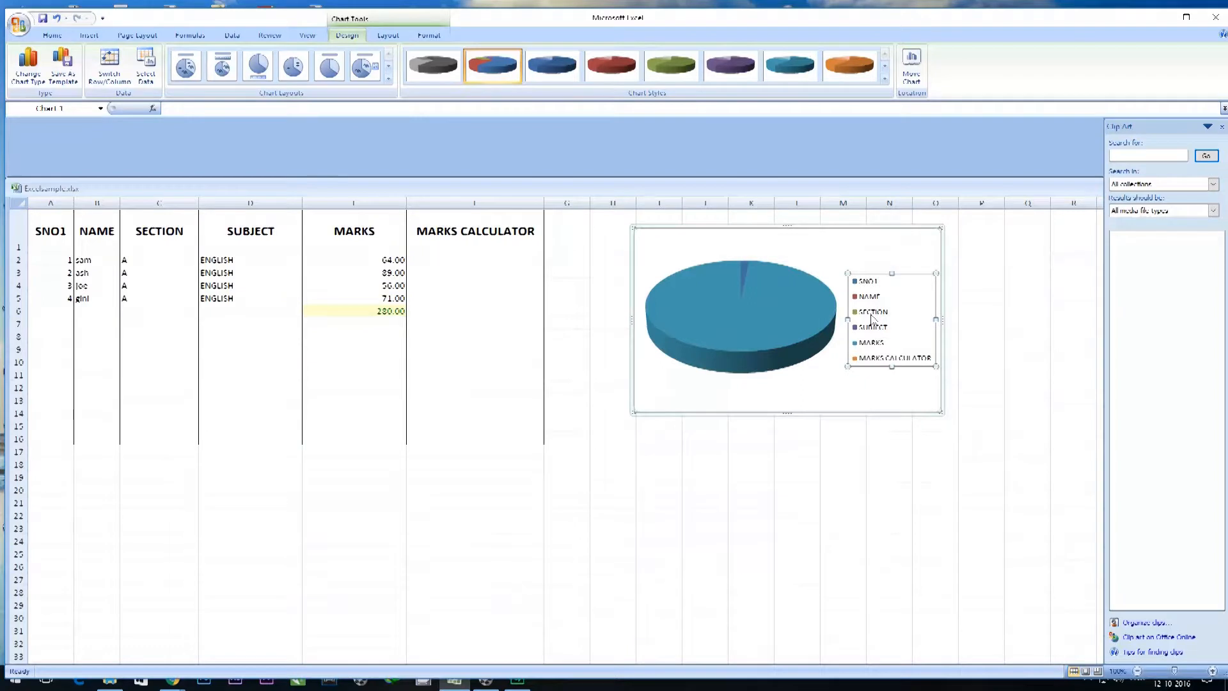
{"action": "left_click", "coordinate": [262, 298]}
{"action": "left_click", "coordinate": [261, 283]}
{"action": "left_click", "coordinate": [384, 282]}
{"action": "left_click", "coordinate": [763, 303]}
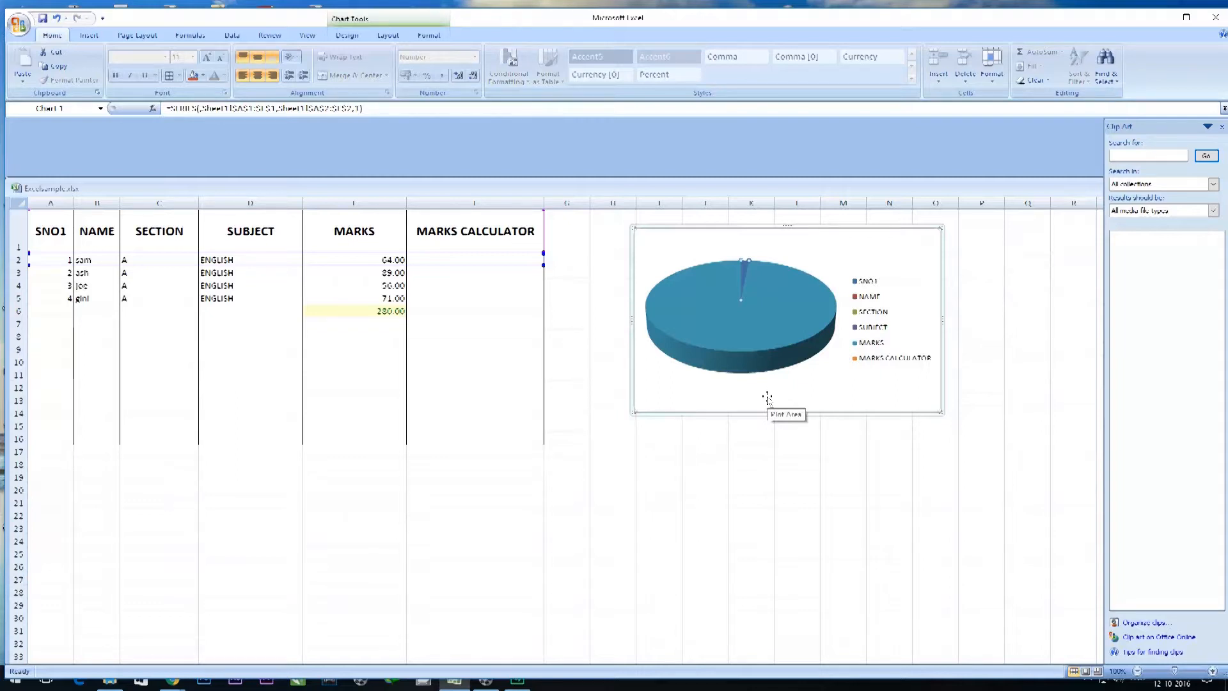
Set the mark in E3 to 50.
{"action": "left_click", "coordinate": [391, 274]}
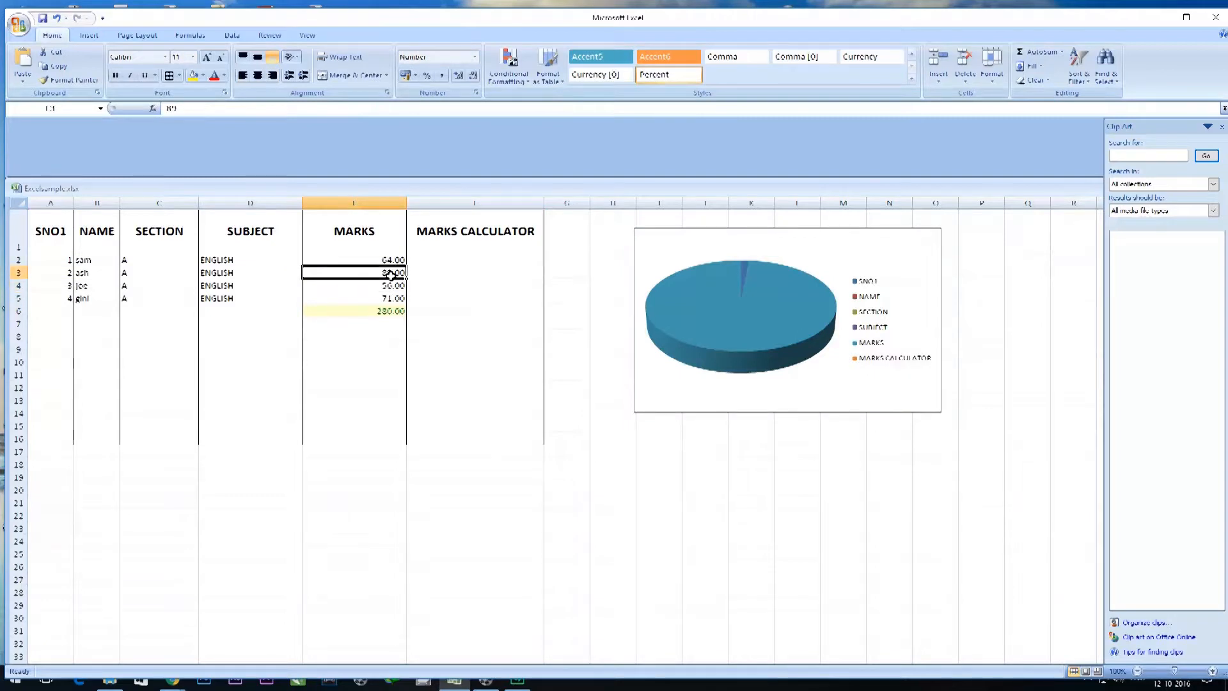
{"action": "type", "text": "50"}
{"action": "left_click", "coordinate": [505, 362]}
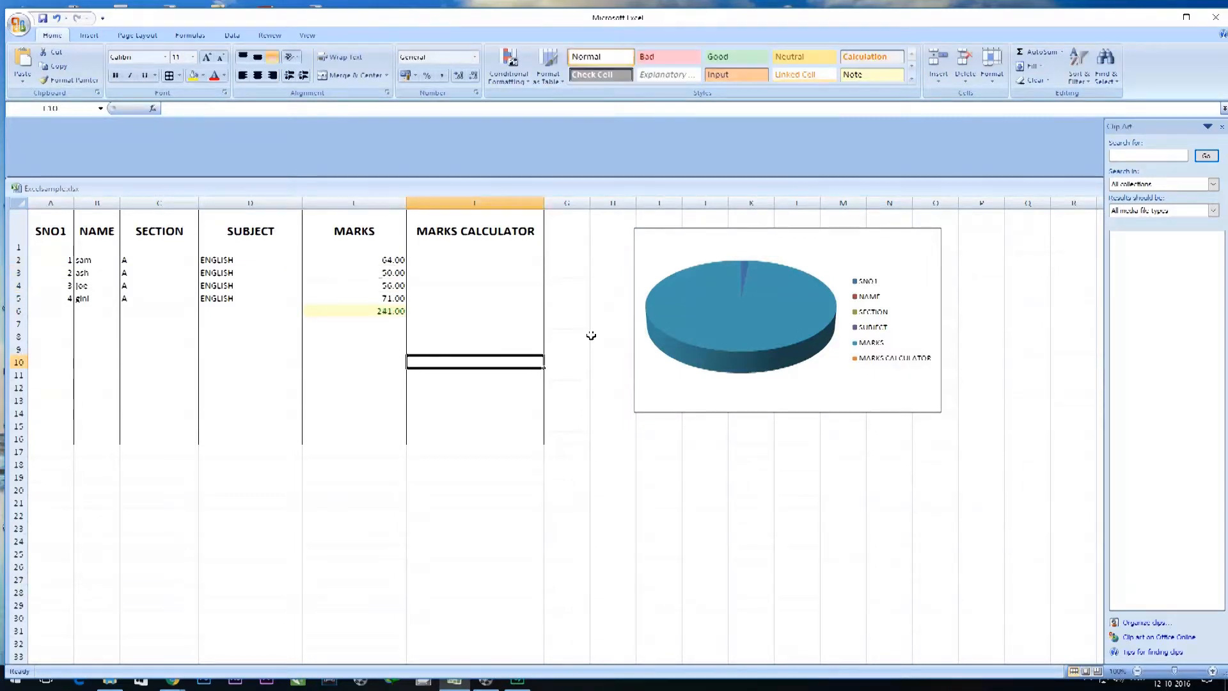
Recheck the pie chart and its legend against the marks, and delete the chart from the sheet.
{"action": "left_click", "coordinate": [752, 378]}
{"action": "left_click", "coordinate": [871, 350]}
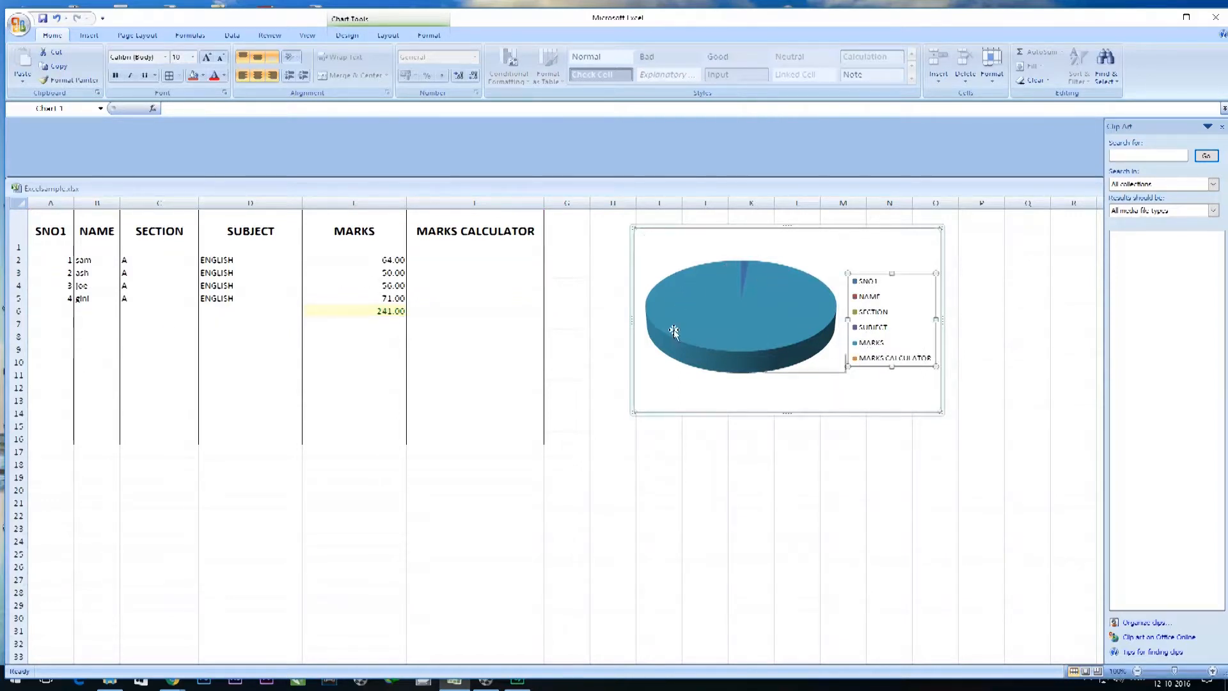
{"action": "left_click", "coordinate": [921, 233]}
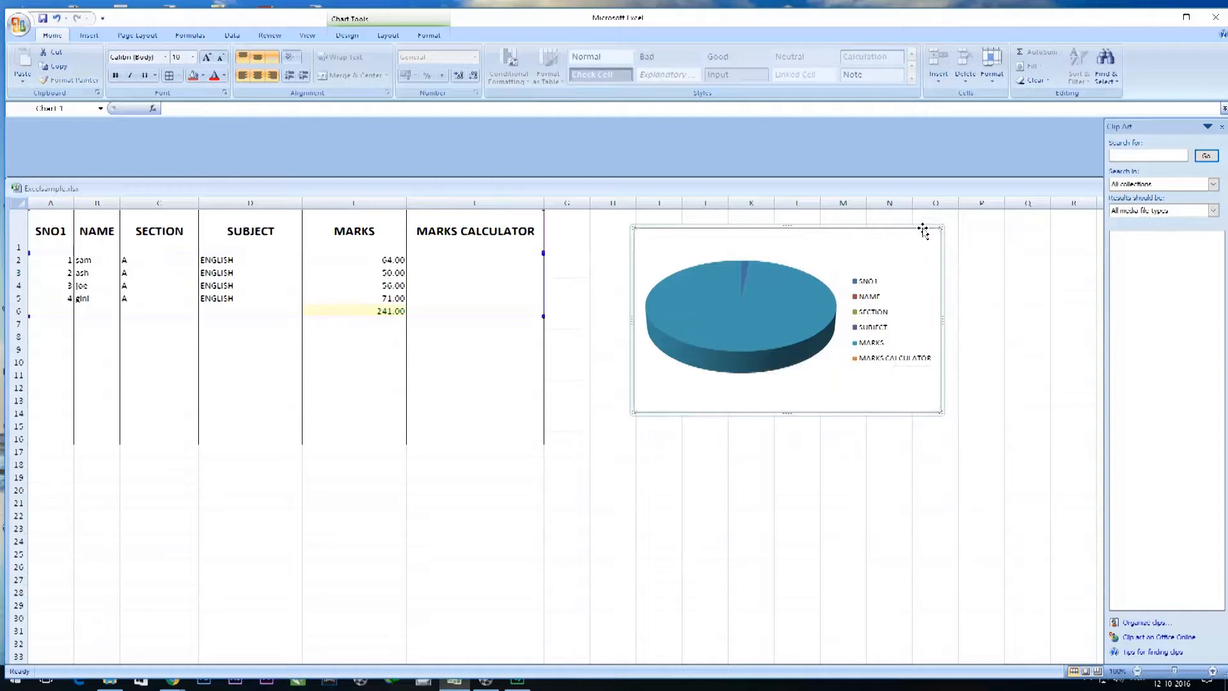
{"action": "left_click", "coordinate": [362, 297]}
{"action": "left_click", "coordinate": [692, 228]}
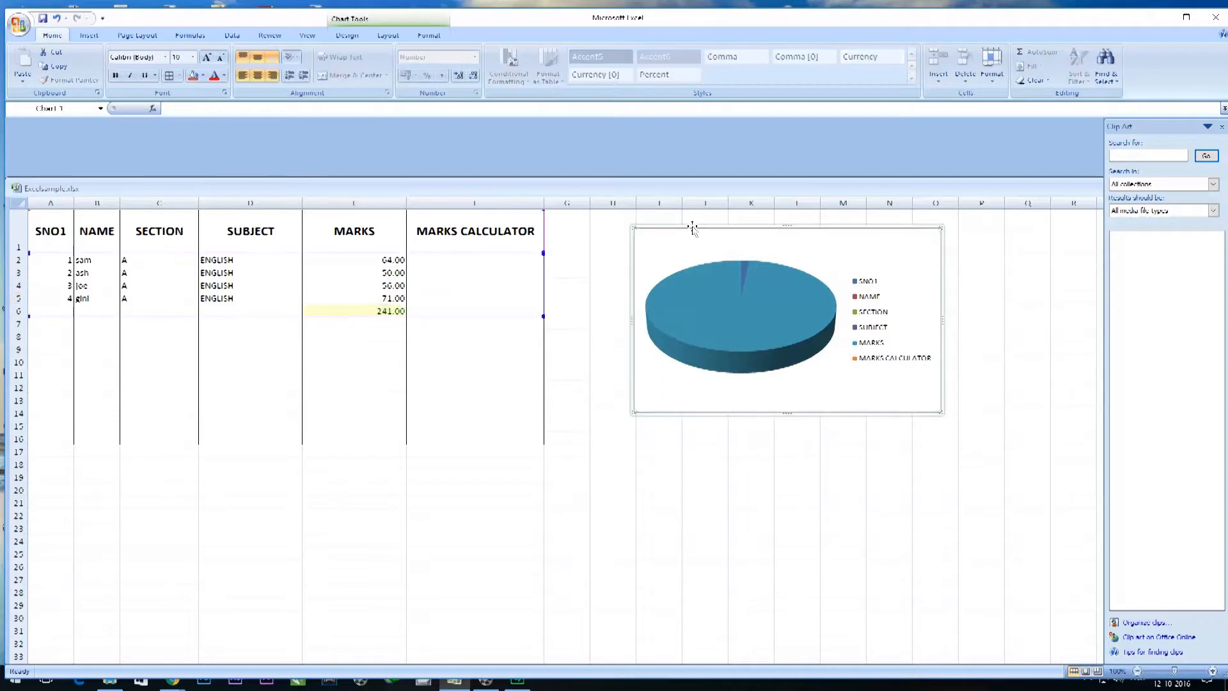
{"action": "key", "text": "Delete"}
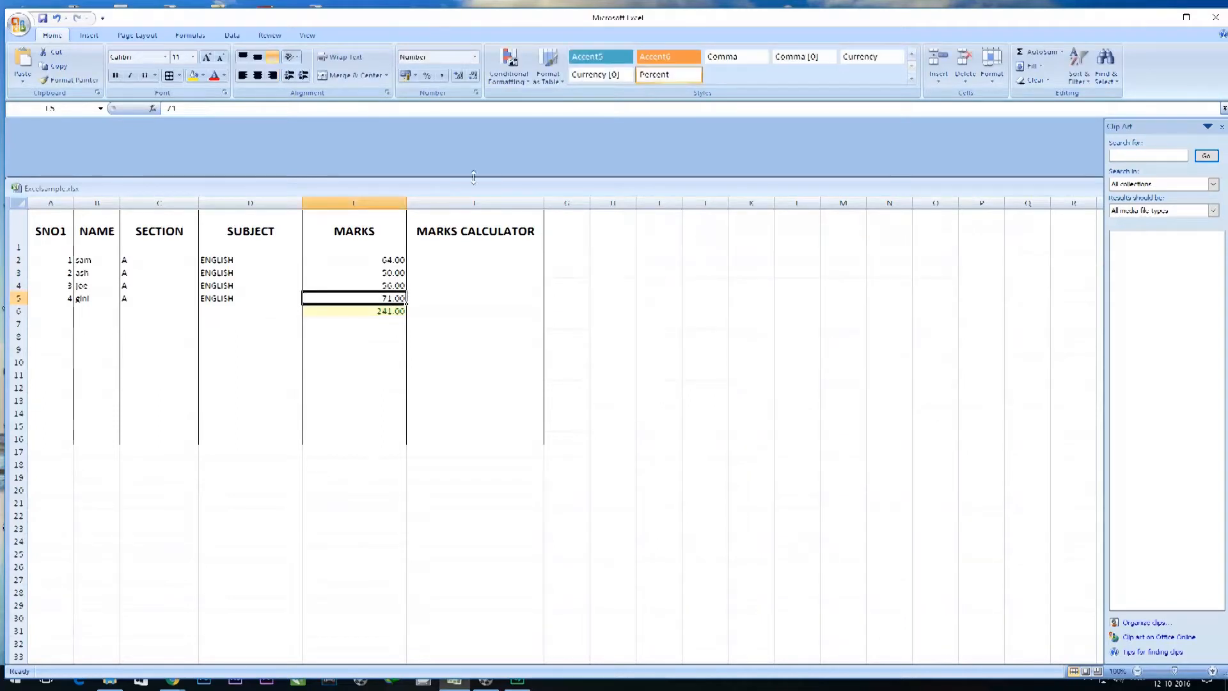
Try a markers-only scatter chart of the table, placed beside the data, and delete it.
{"action": "left_click", "coordinate": [89, 35]}
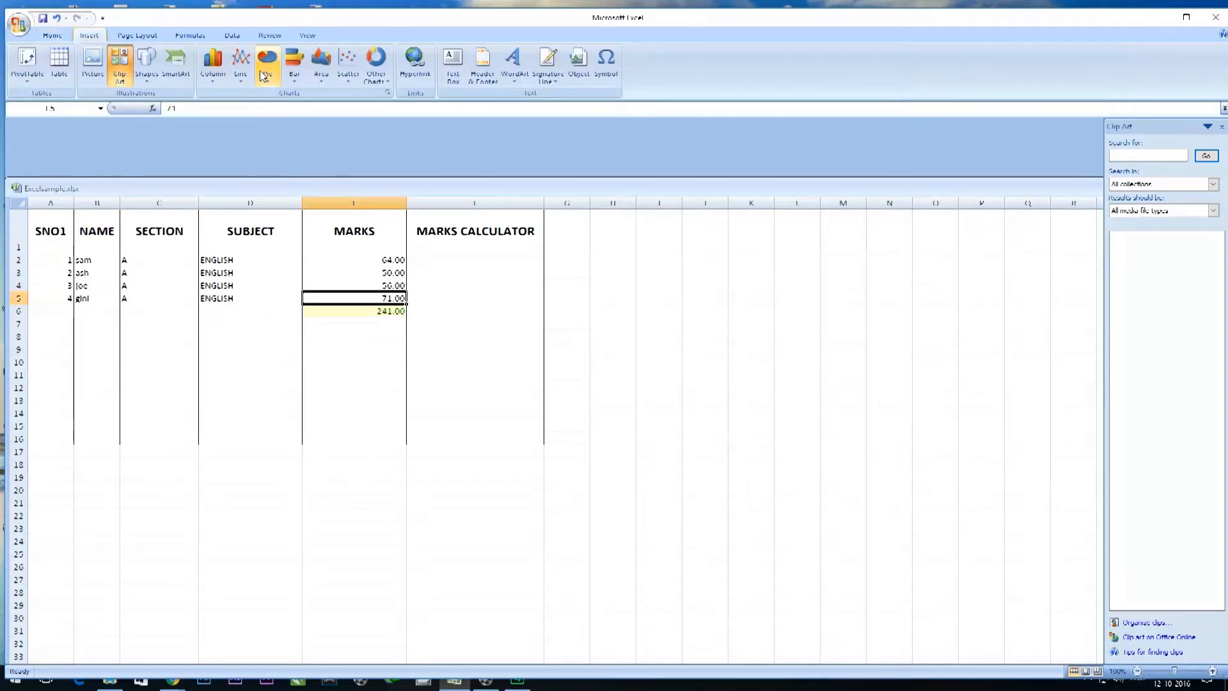
{"action": "left_click", "coordinate": [354, 75]}
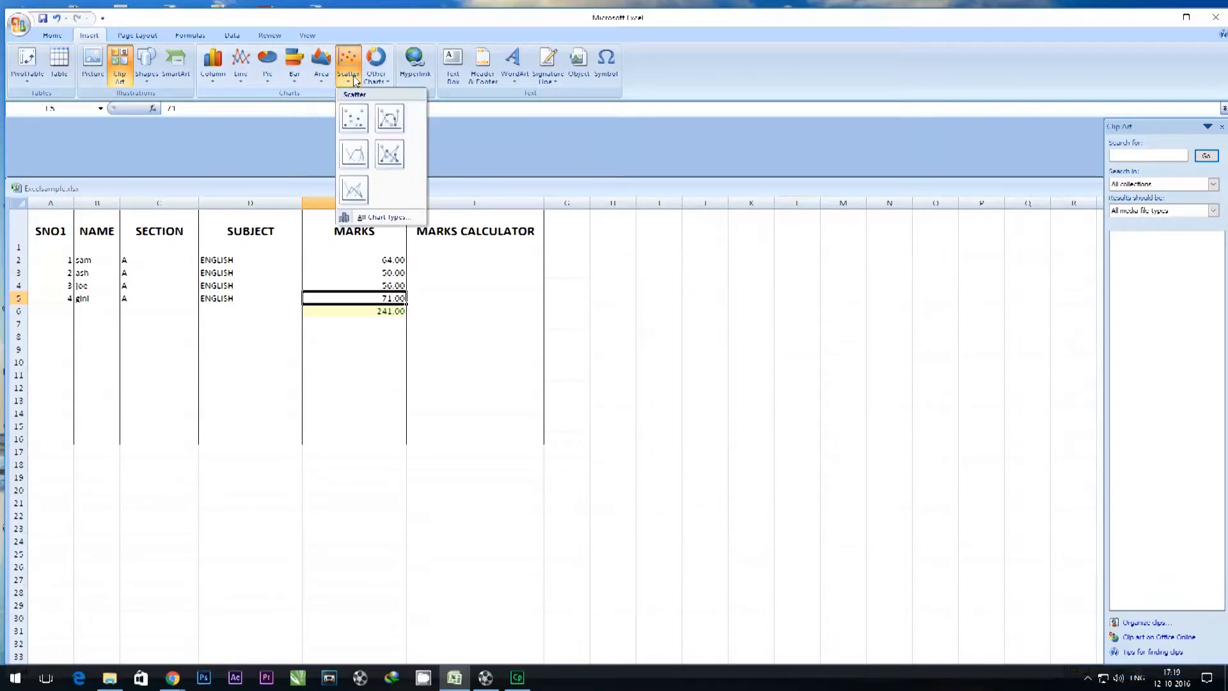
{"action": "left_click", "coordinate": [354, 115]}
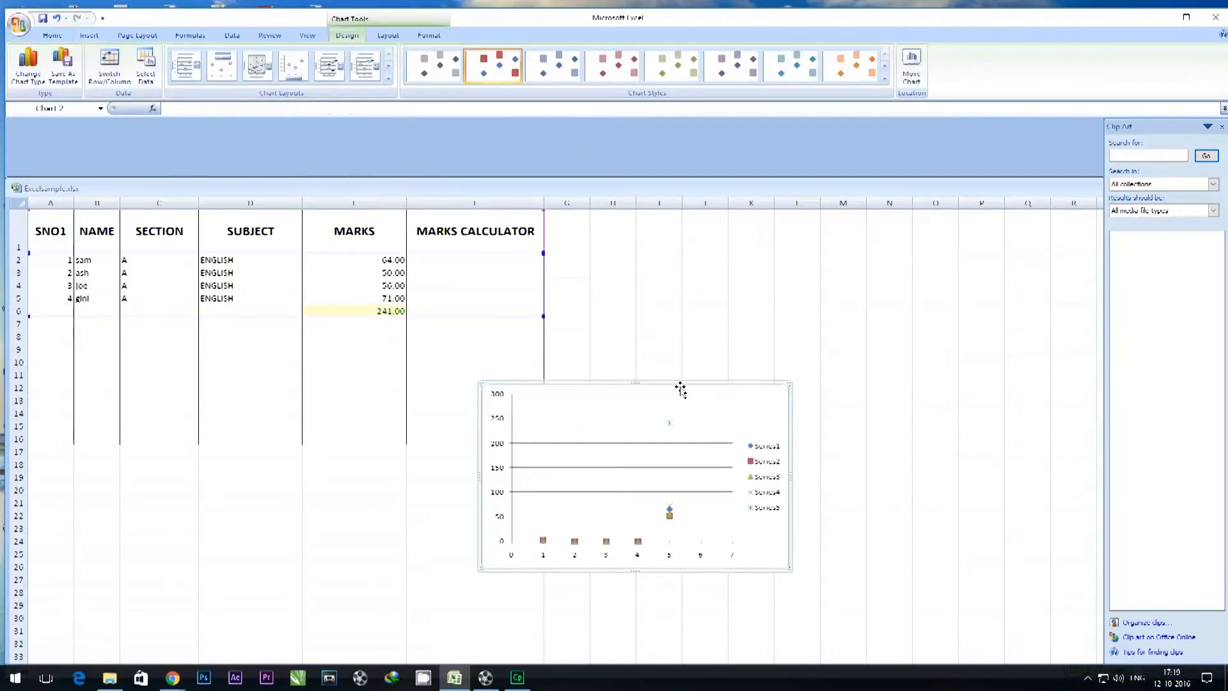
{"action": "left_click_drag", "start_coordinate": [678, 382], "coordinate": [854, 268]}
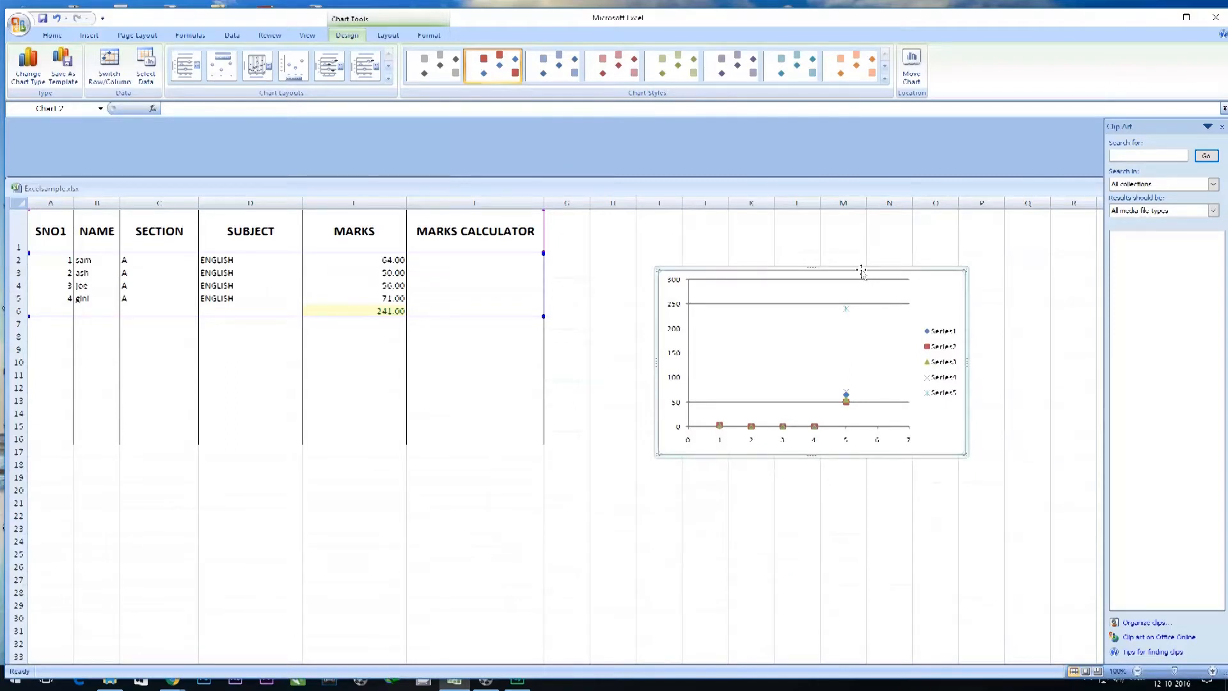
{"action": "key", "text": "Delete"}
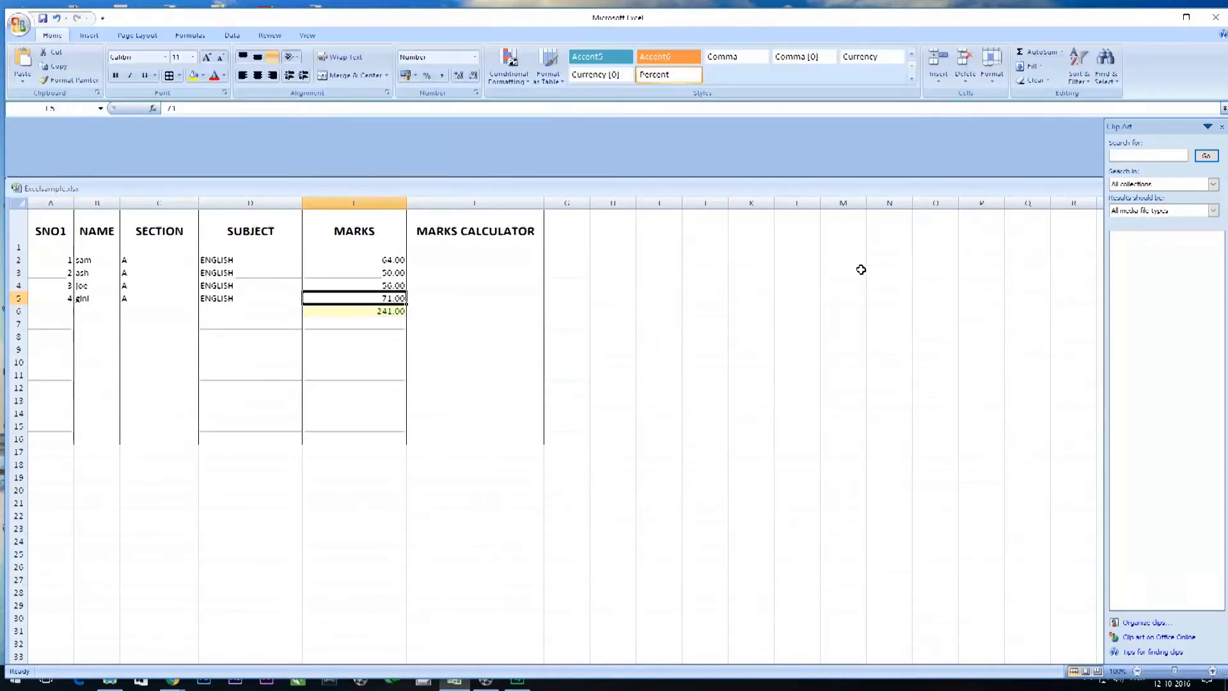
Look over the insert, page layout and formula options available for the sheet.
{"action": "left_click", "coordinate": [90, 35]}
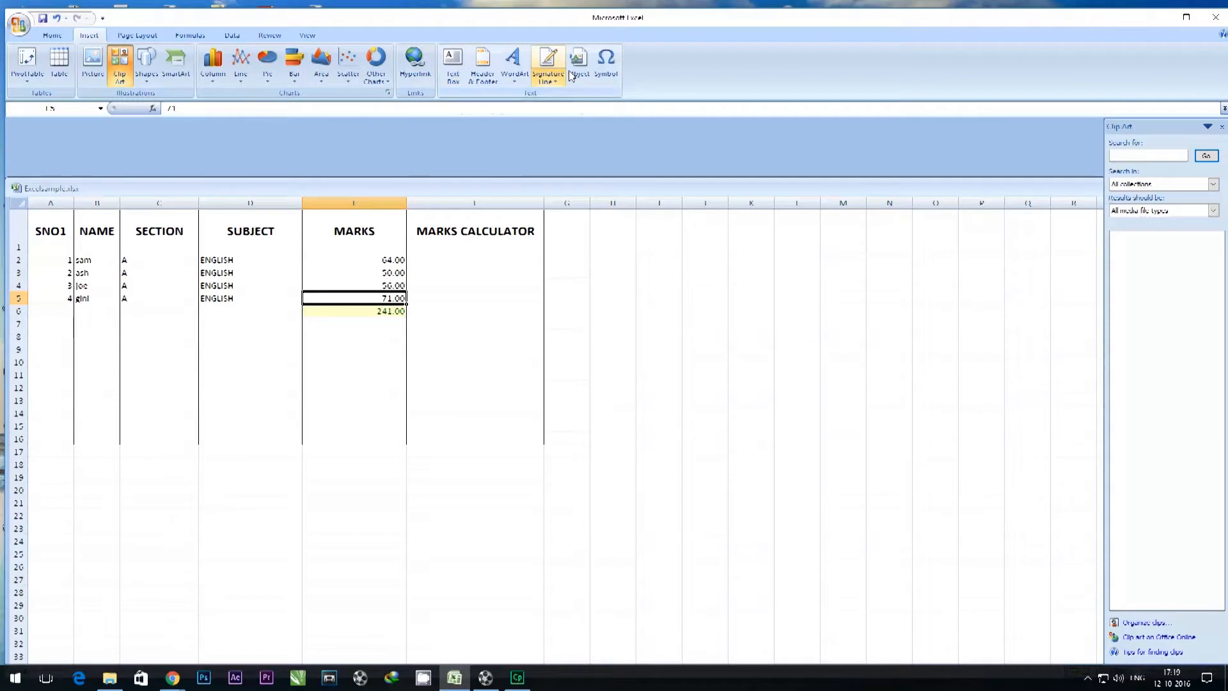
{"action": "left_click", "coordinate": [137, 35]}
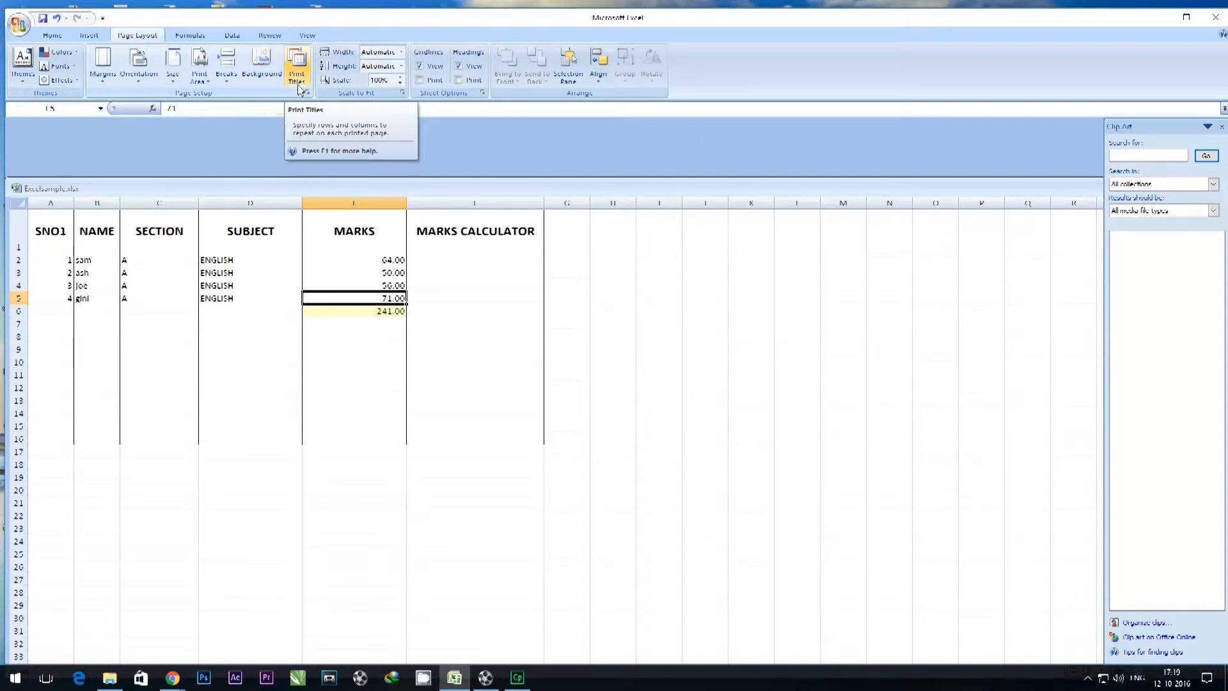
{"action": "left_click", "coordinate": [189, 37]}
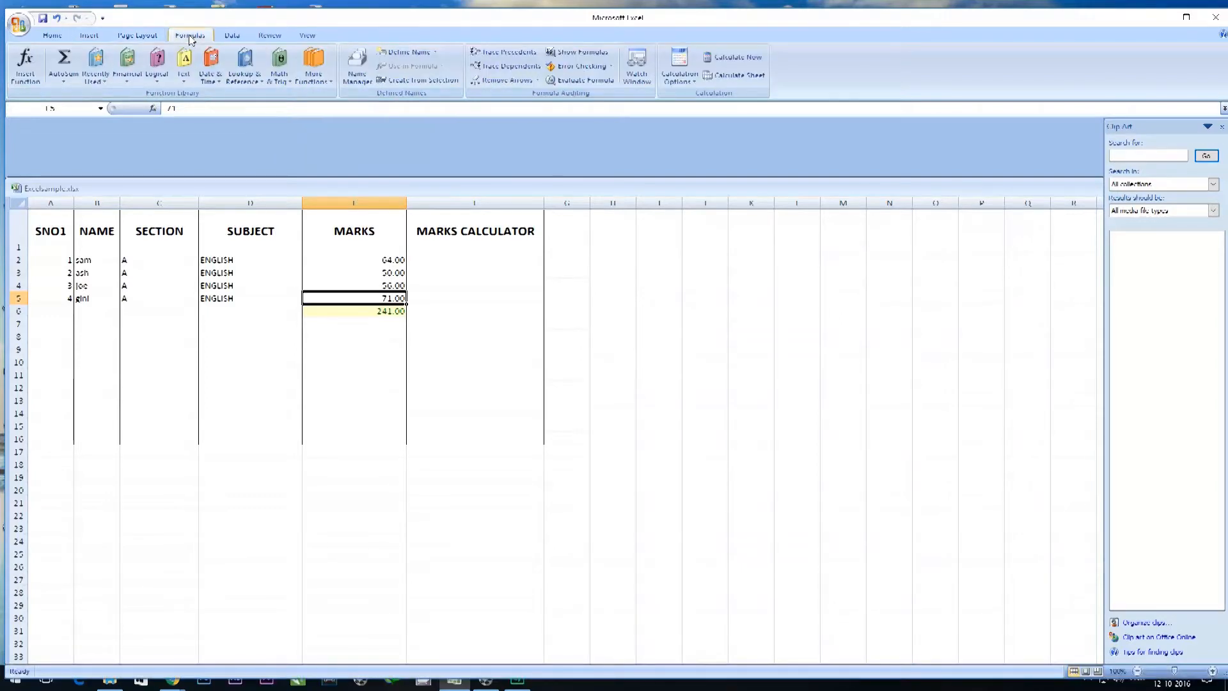
Average the marks in E2:E5 with the Average function, placing the result in E7.
{"action": "left_click", "coordinate": [604, 314]}
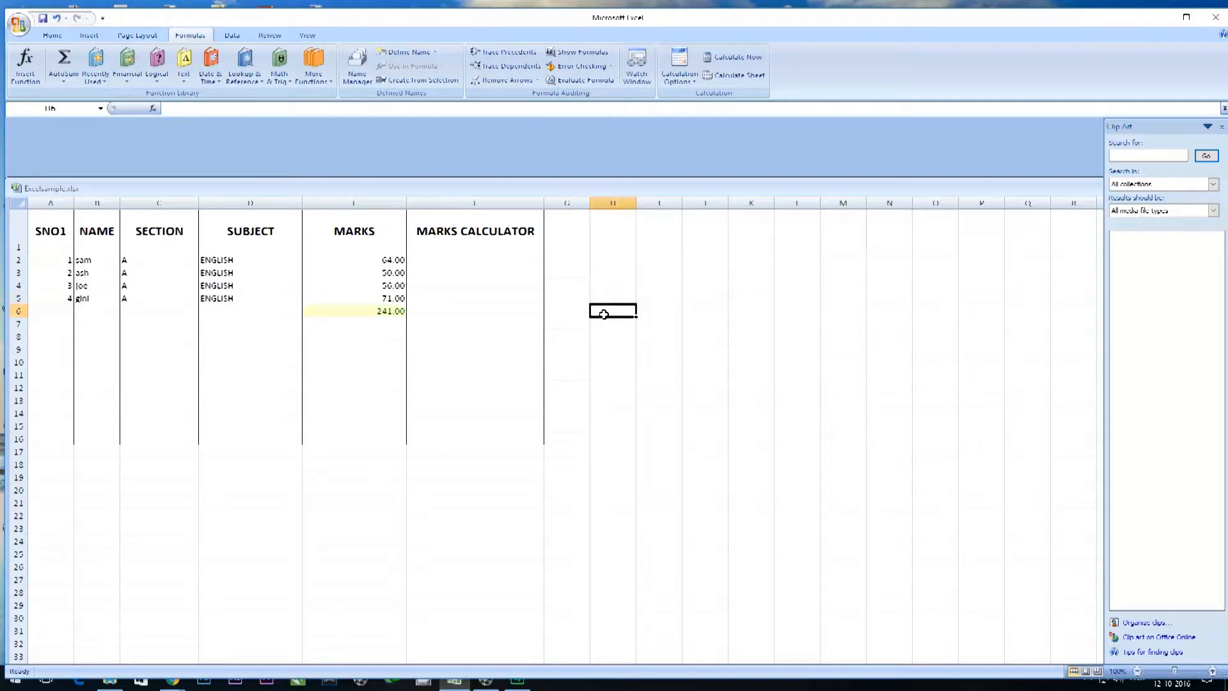
{"action": "left_click", "coordinate": [379, 336]}
{"action": "left_click", "coordinate": [358, 327]}
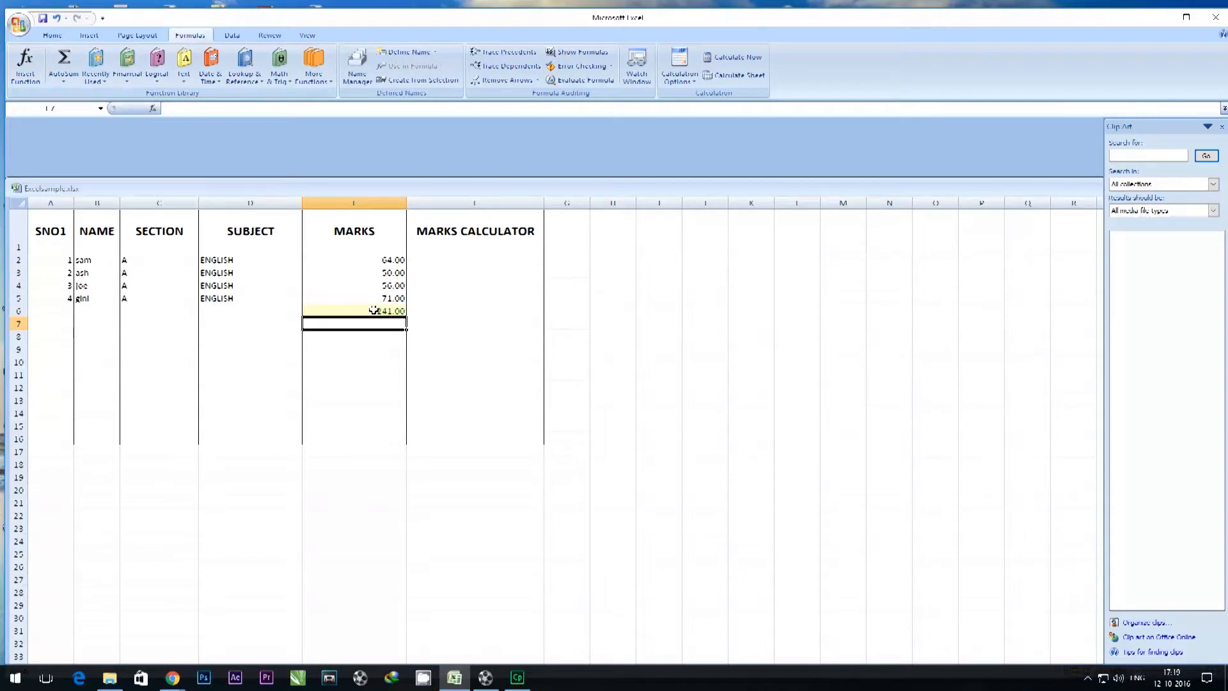
{"action": "left_click", "coordinate": [105, 82]}
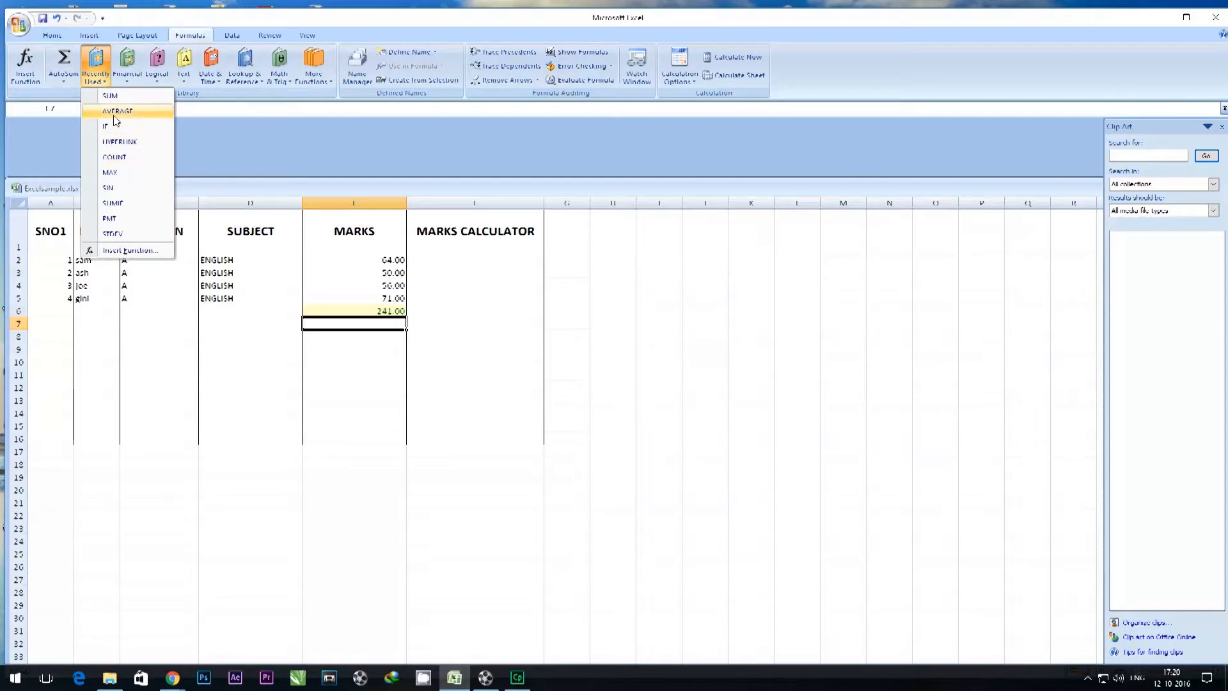
{"action": "left_click", "coordinate": [326, 259]}
{"action": "left_click_drag", "start_coordinate": [327, 301], "coordinate": [327, 303]}
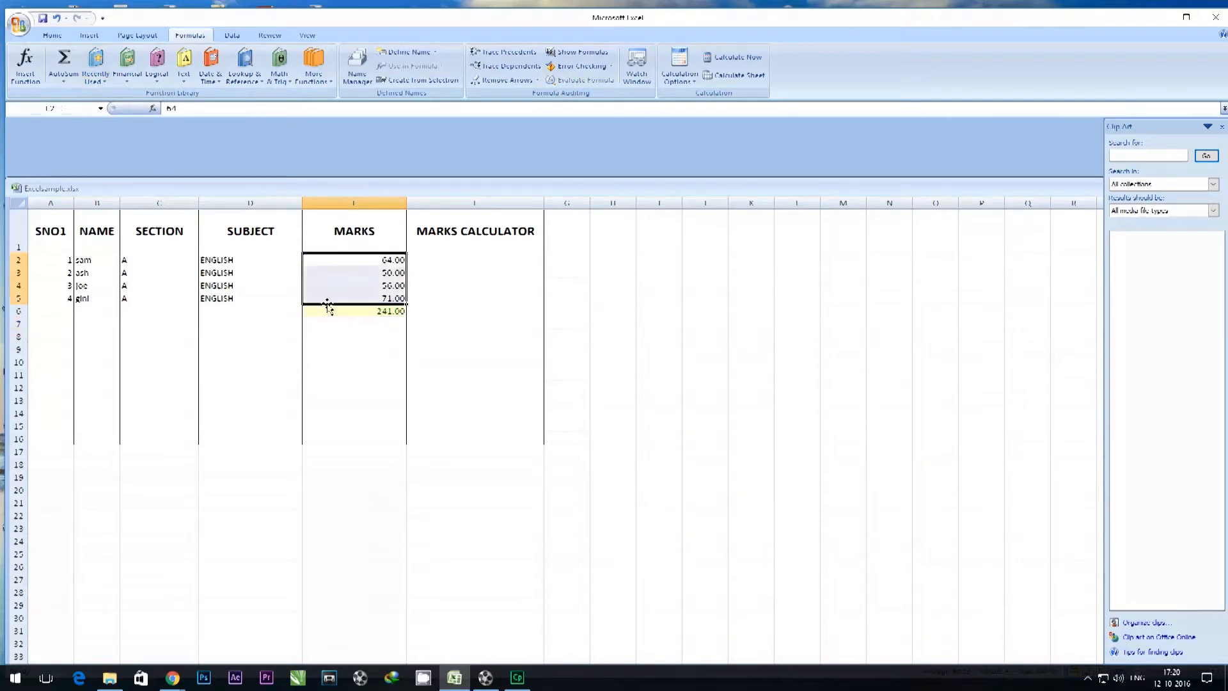
{"action": "left_click", "coordinate": [69, 83]}
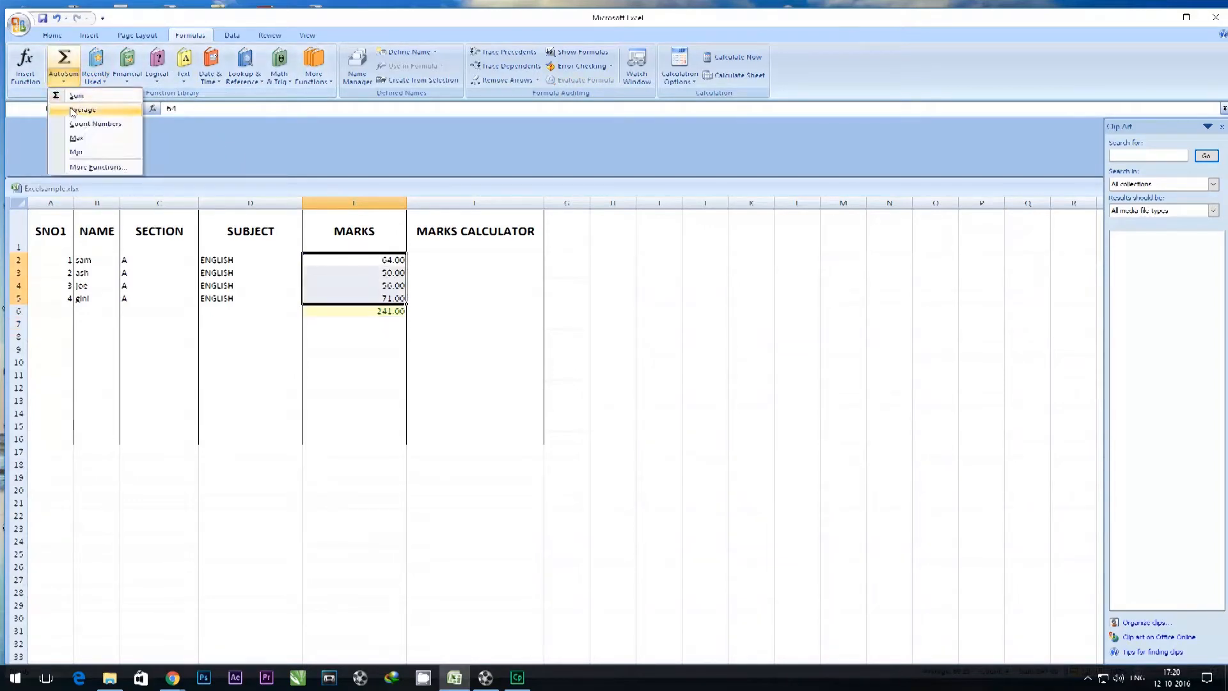
{"action": "left_click", "coordinate": [73, 109]}
{"action": "left_click", "coordinate": [384, 350]}
{"action": "left_click", "coordinate": [377, 324]}
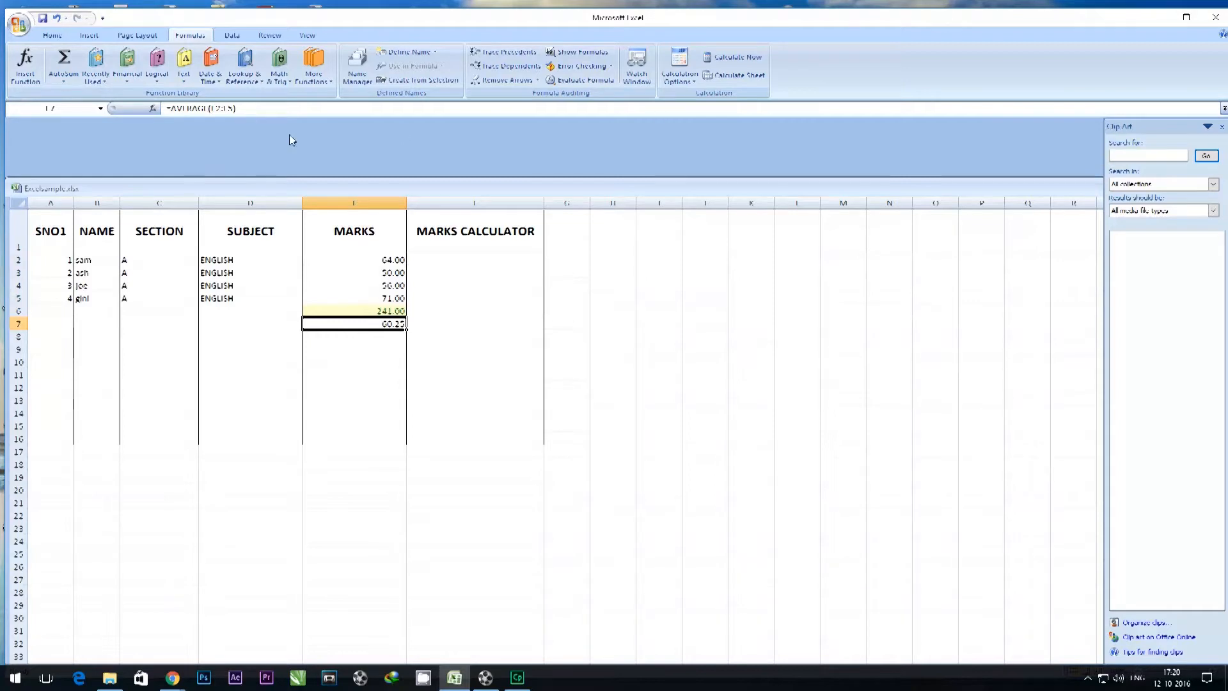
Apply the Bad cell style to the average in E7.
{"action": "left_click", "coordinate": [125, 38]}
{"action": "left_click", "coordinate": [84, 35]}
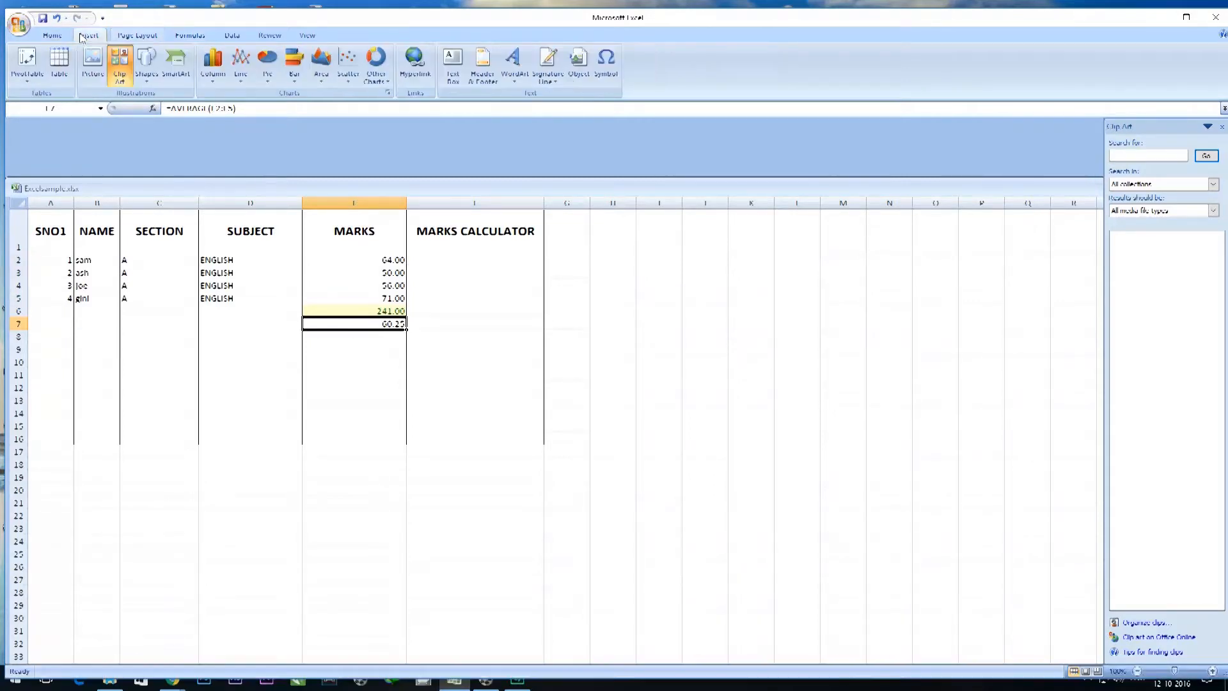
{"action": "left_click", "coordinate": [61, 37]}
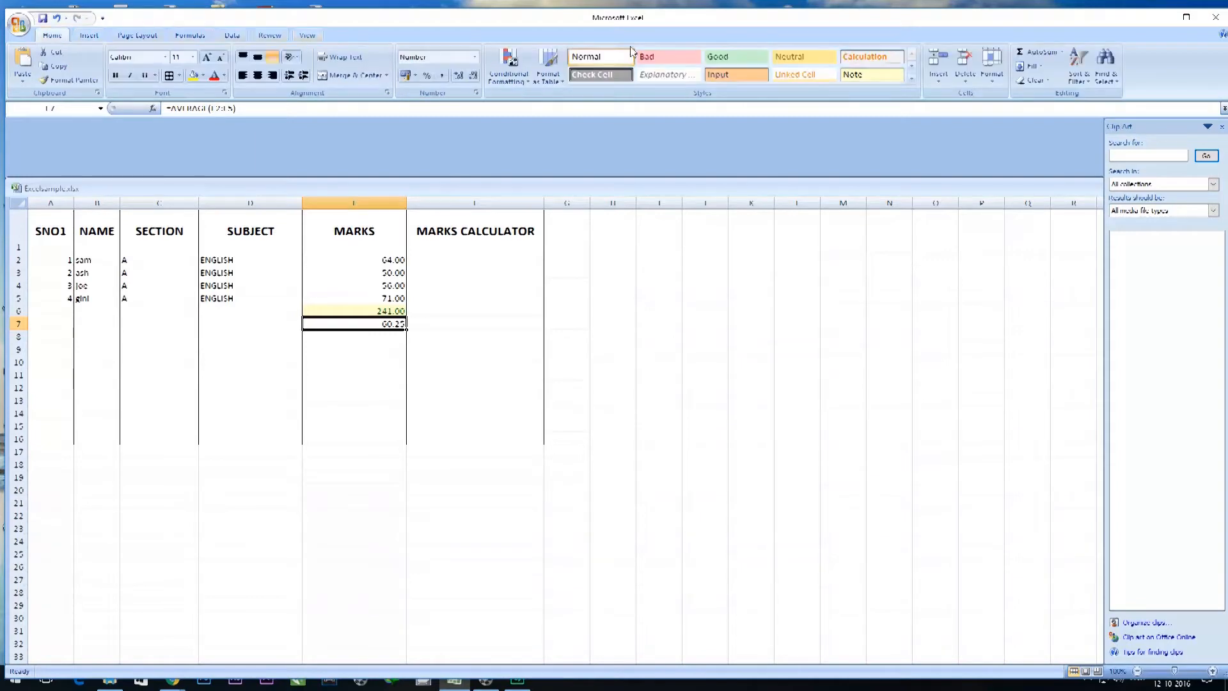
{"action": "left_click", "coordinate": [669, 62]}
{"action": "left_click", "coordinate": [595, 292]}
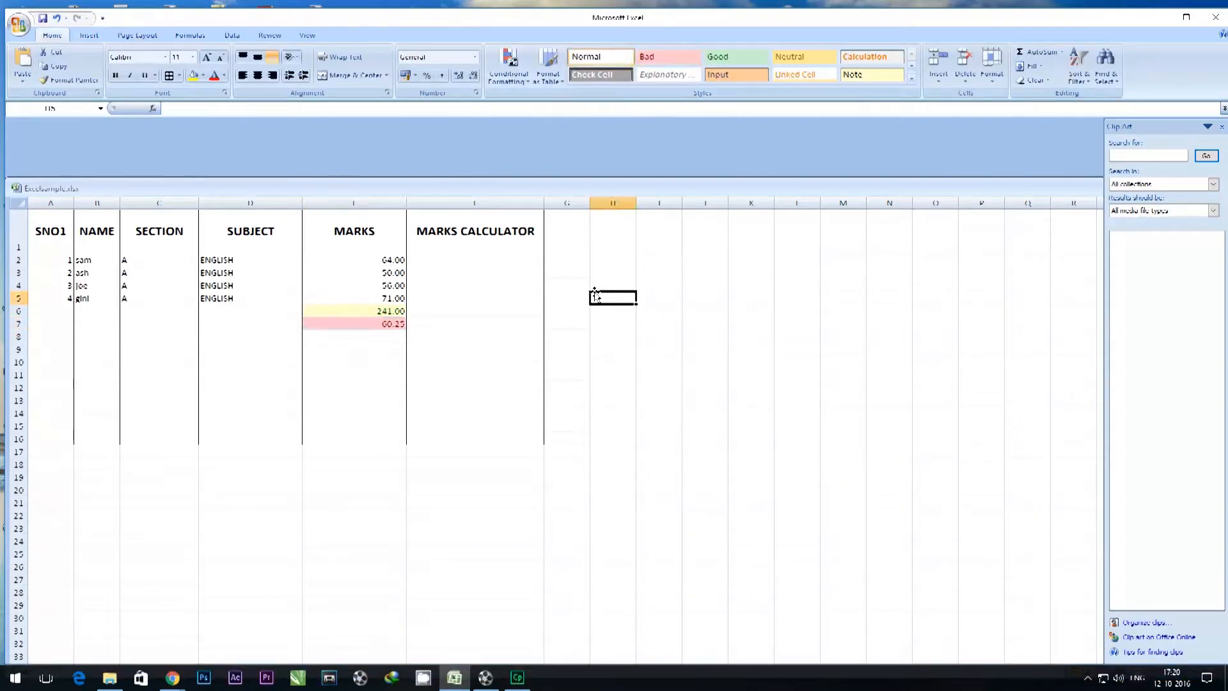
{"action": "left_click", "coordinate": [339, 285]}
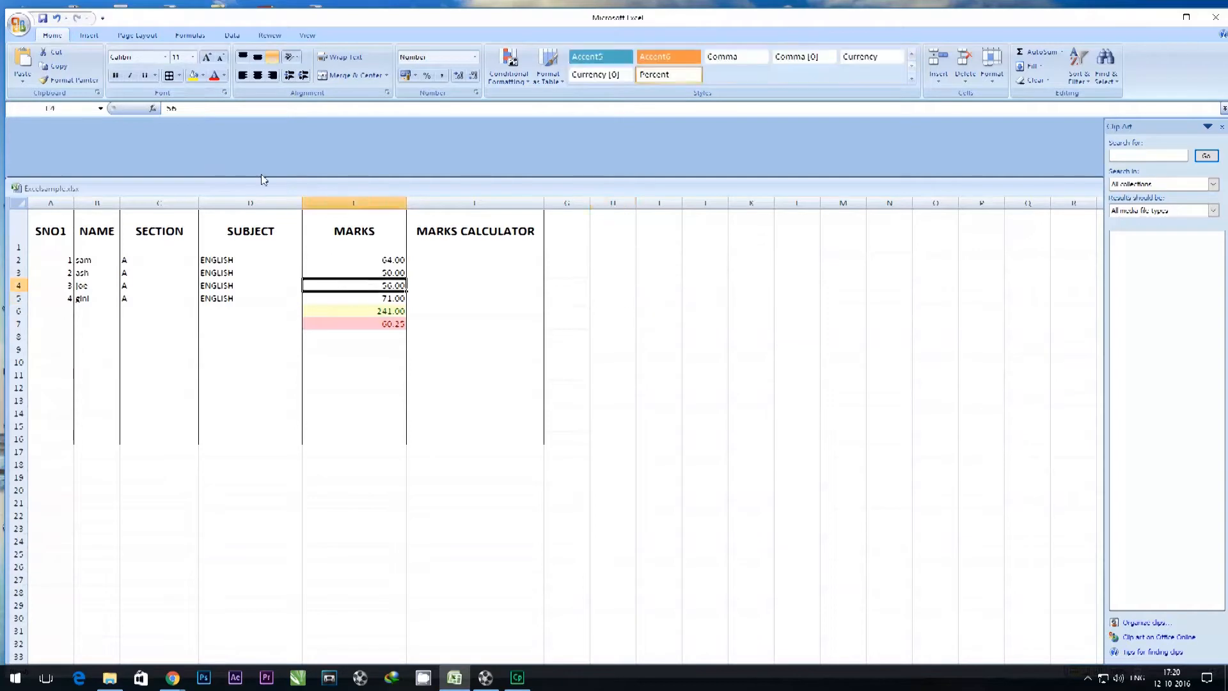
{"action": "left_click", "coordinate": [201, 36]}
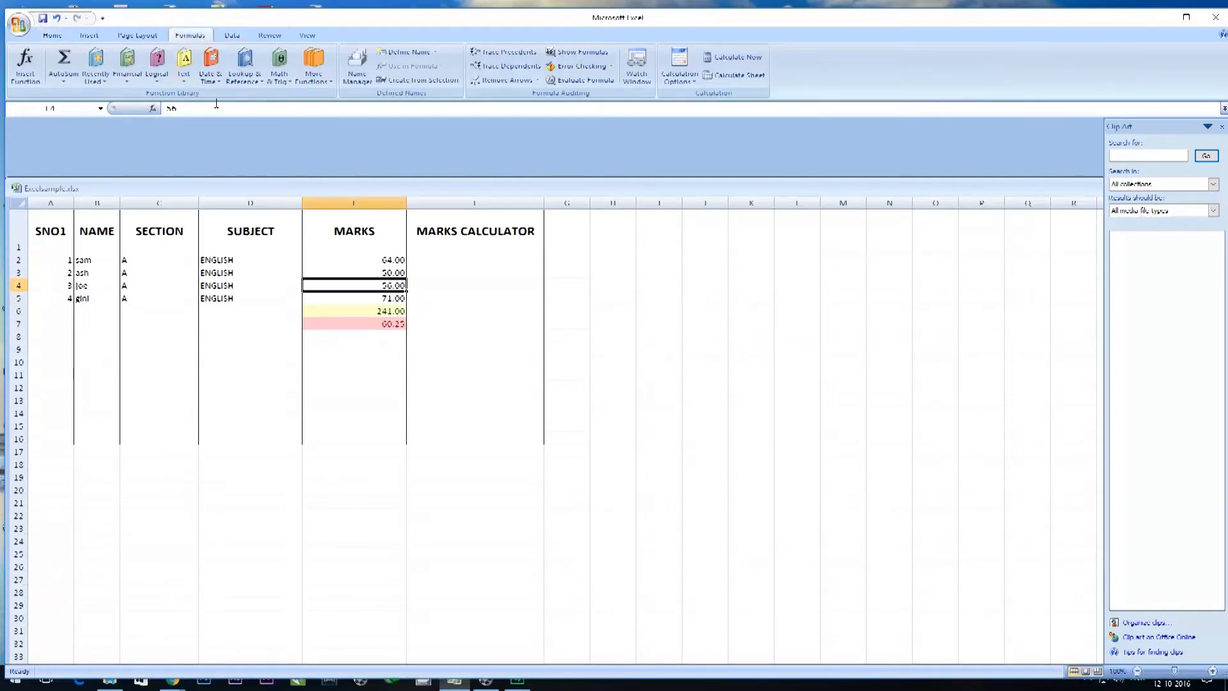
{"action": "left_click", "coordinate": [185, 72]}
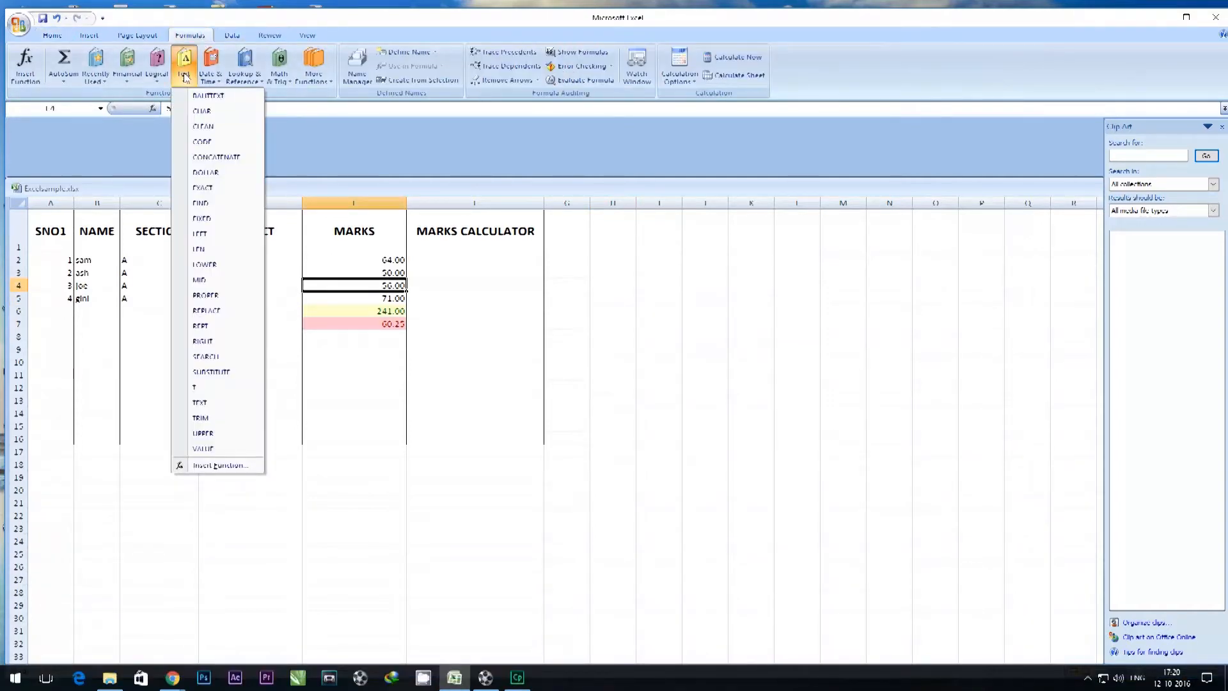
{"action": "left_click", "coordinate": [64, 81]}
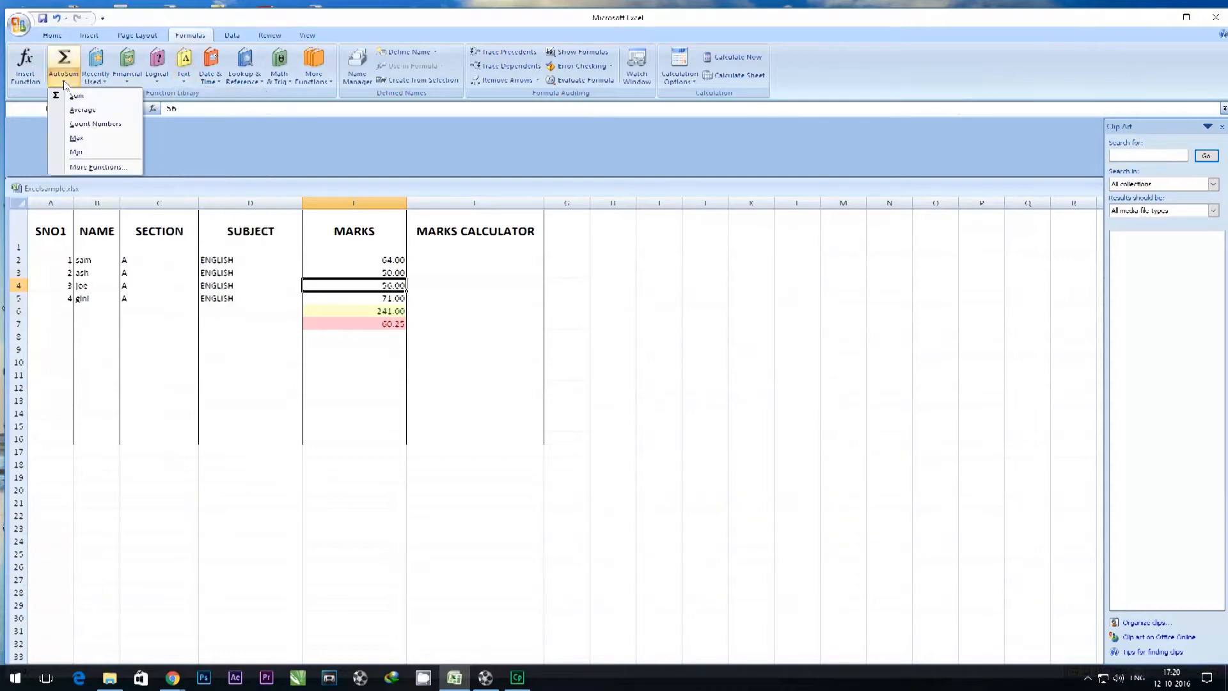
{"action": "left_click", "coordinate": [378, 329]}
{"action": "left_click", "coordinate": [378, 337]}
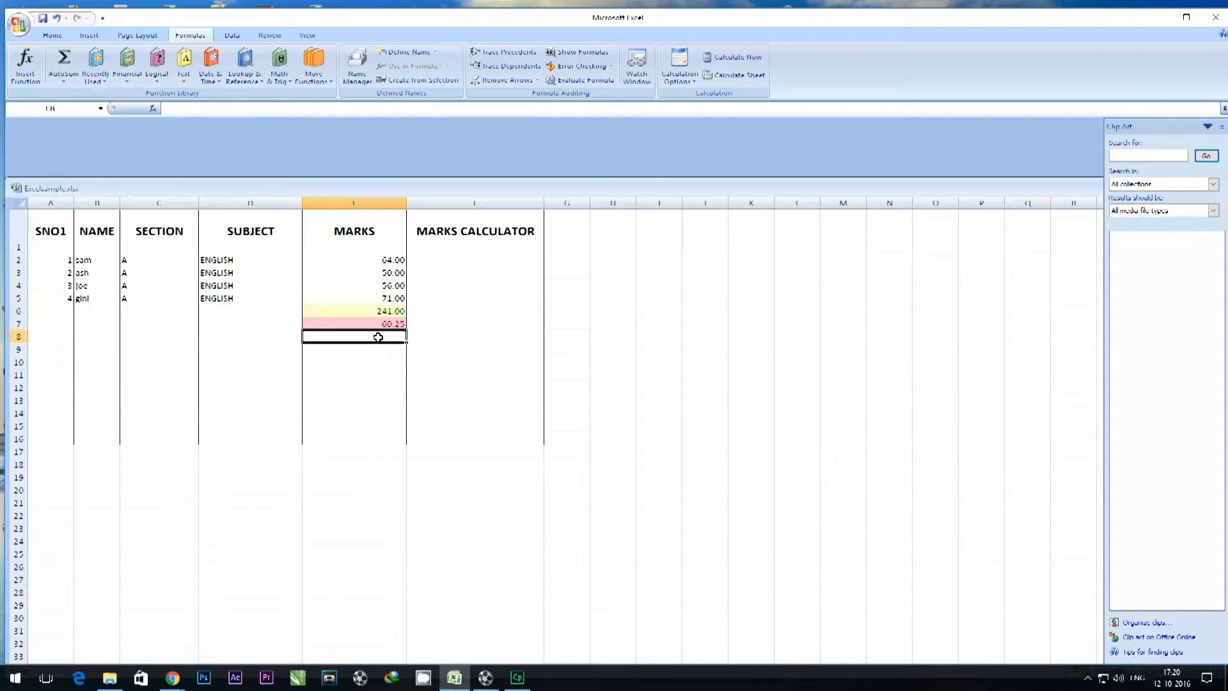
Enter the formula =A2*E2 in F2 to multiply the first student's serial number by the mark.
{"action": "left_click", "coordinate": [492, 270]}
{"action": "left_click", "coordinate": [492, 258]}
{"action": "type", "text": "="}
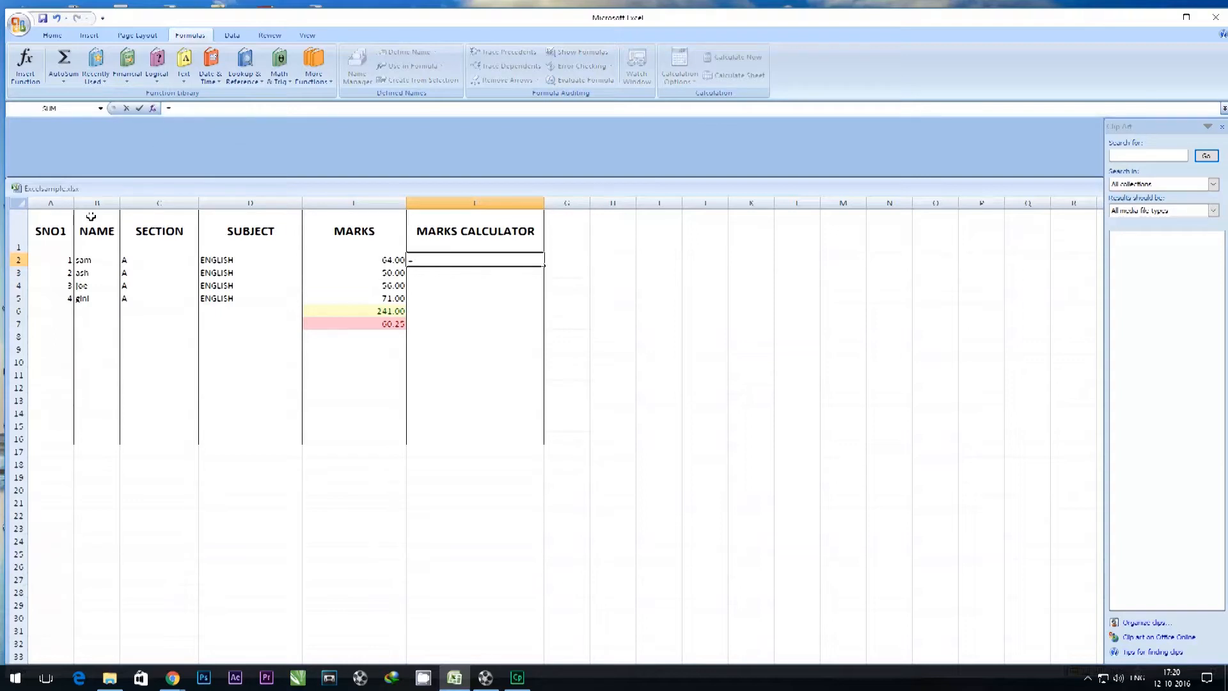
{"action": "left_click", "coordinate": [38, 260]}
{"action": "left_click", "coordinate": [368, 262]}
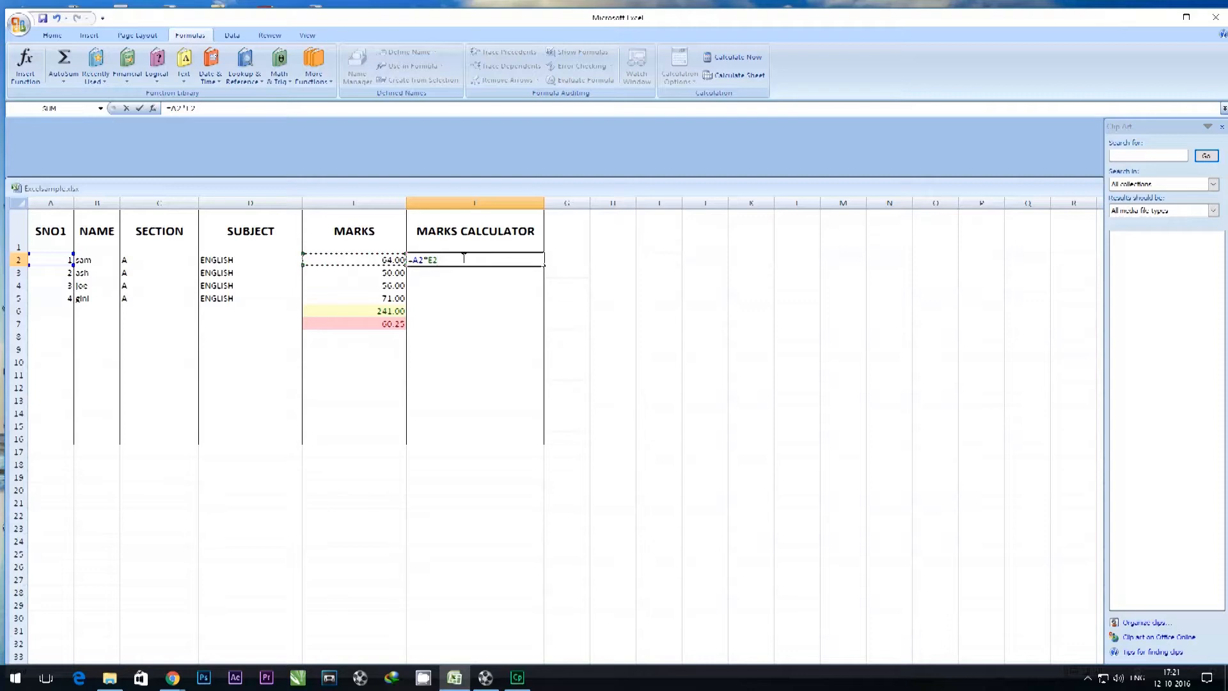
{"action": "key", "text": "Return"}
Fill the F2 formula down through F7 and check it against the serial numbers and marks in rows 3 and 4.
{"action": "left_click", "coordinate": [521, 261]}
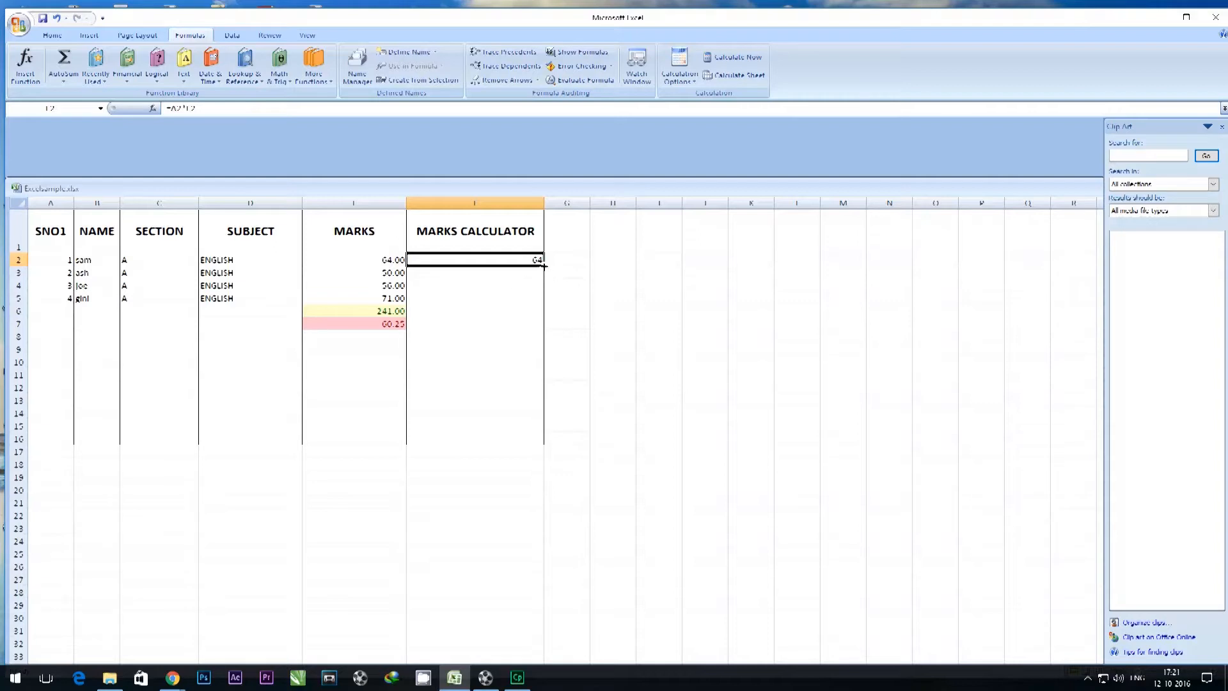
{"action": "left_click_drag", "start_coordinate": [543, 266], "coordinate": [540, 326]}
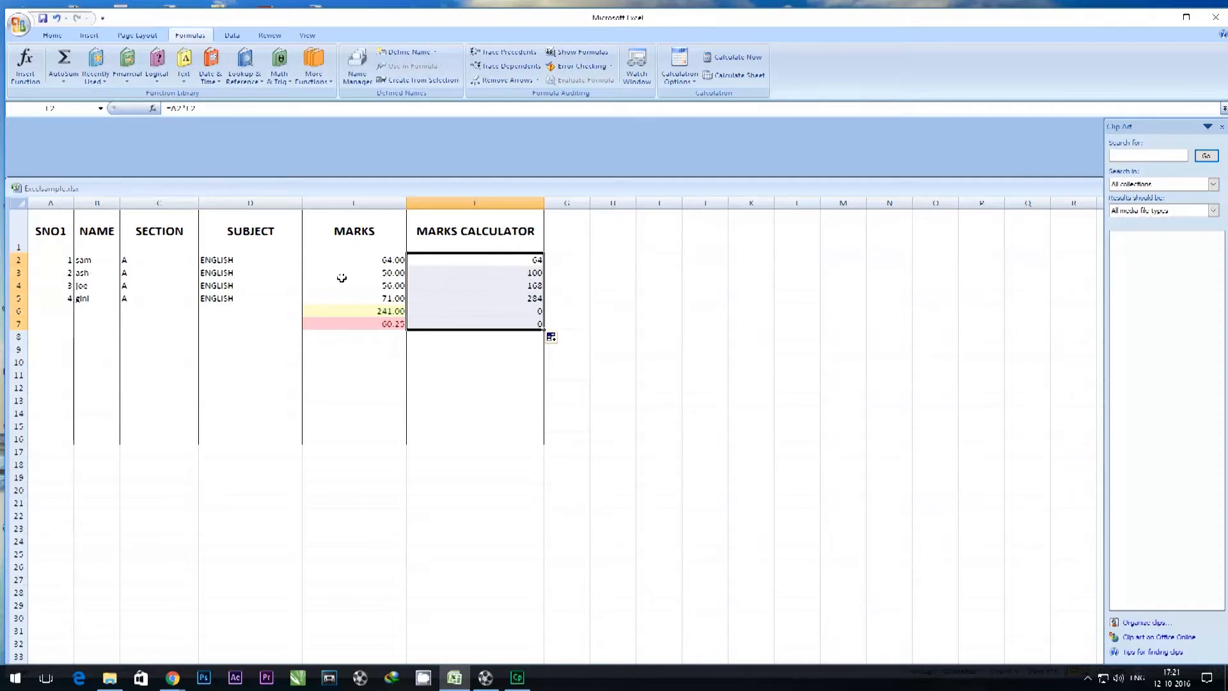
{"action": "left_click", "coordinate": [61, 275]}
{"action": "left_click", "coordinate": [354, 274]}
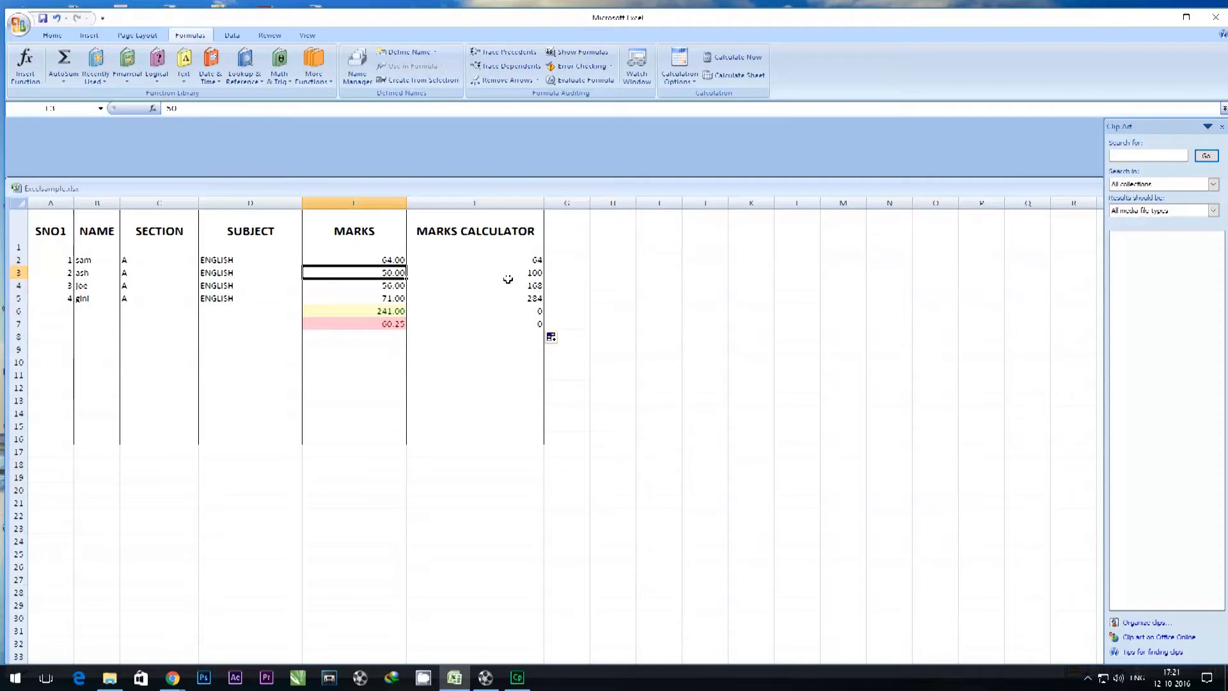
{"action": "left_click", "coordinate": [49, 286]}
{"action": "left_click", "coordinate": [375, 287]}
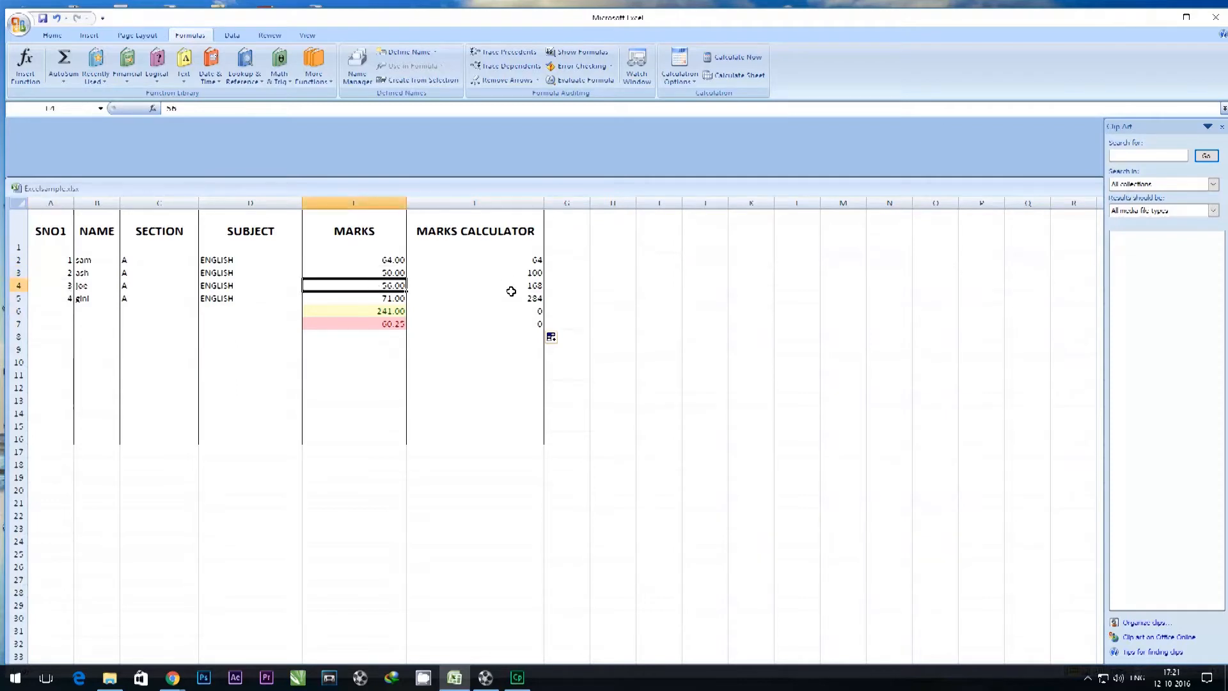
Replace the formula in F6 with the sum of F2:F5.
{"action": "left_click", "coordinate": [523, 311]}
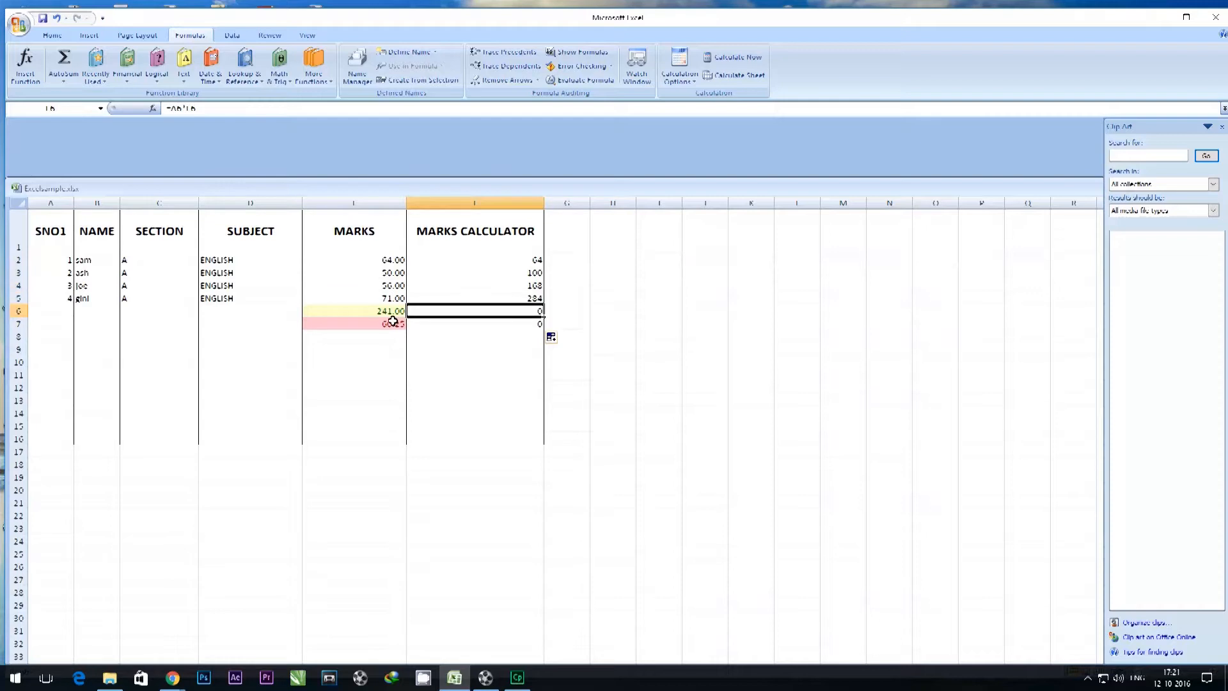
{"action": "left_click", "coordinate": [60, 63]}
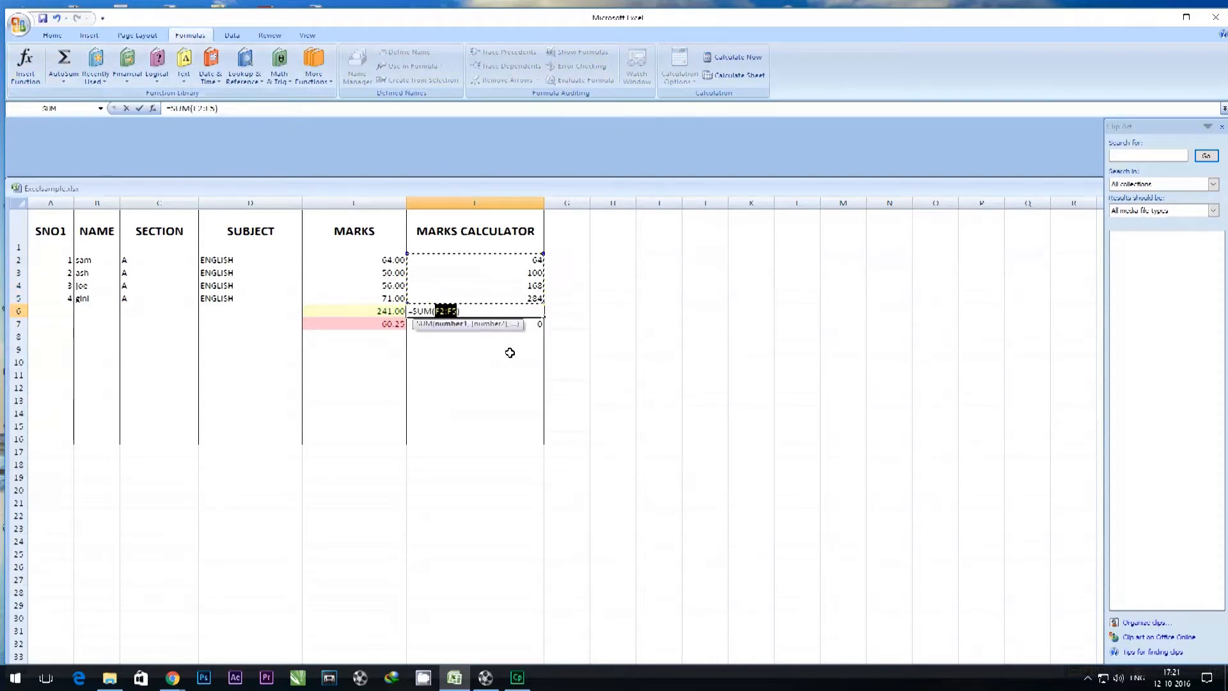
{"action": "key", "text": "Return"}
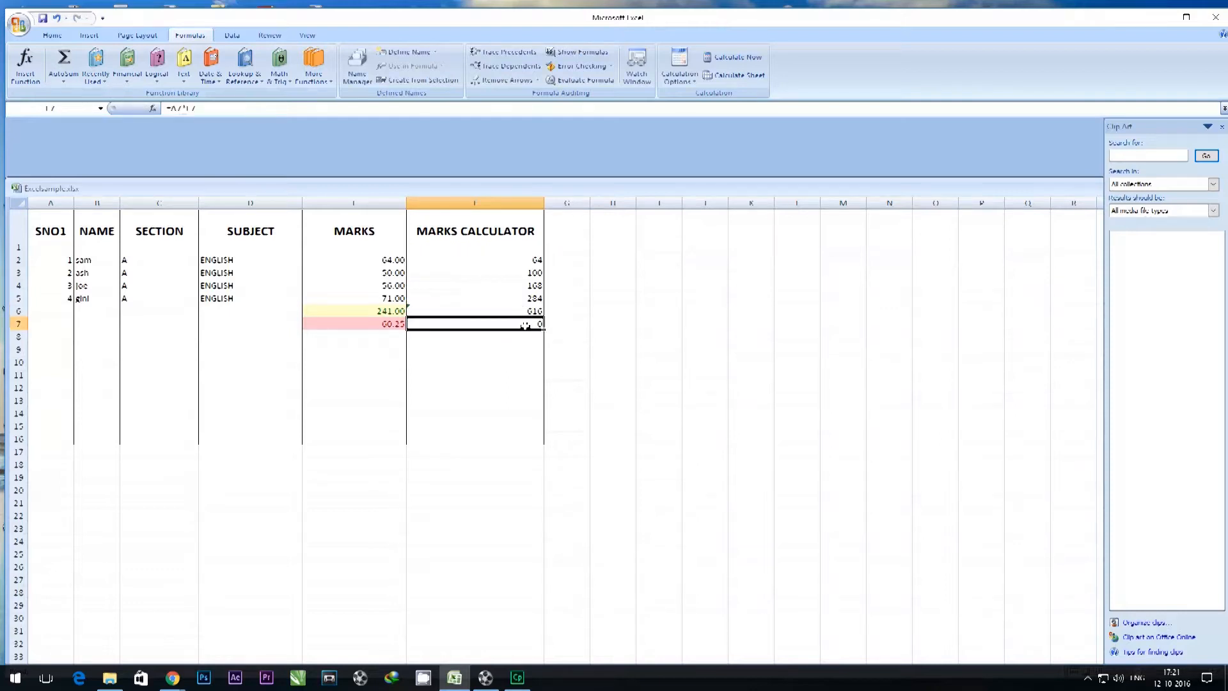
Average F2:F5 with the Average function, placing the result in F8, and review the calculated cells in the MARKS CALCULATOR column.
{"action": "left_click_drag", "start_coordinate": [525, 259], "coordinate": [531, 298]}
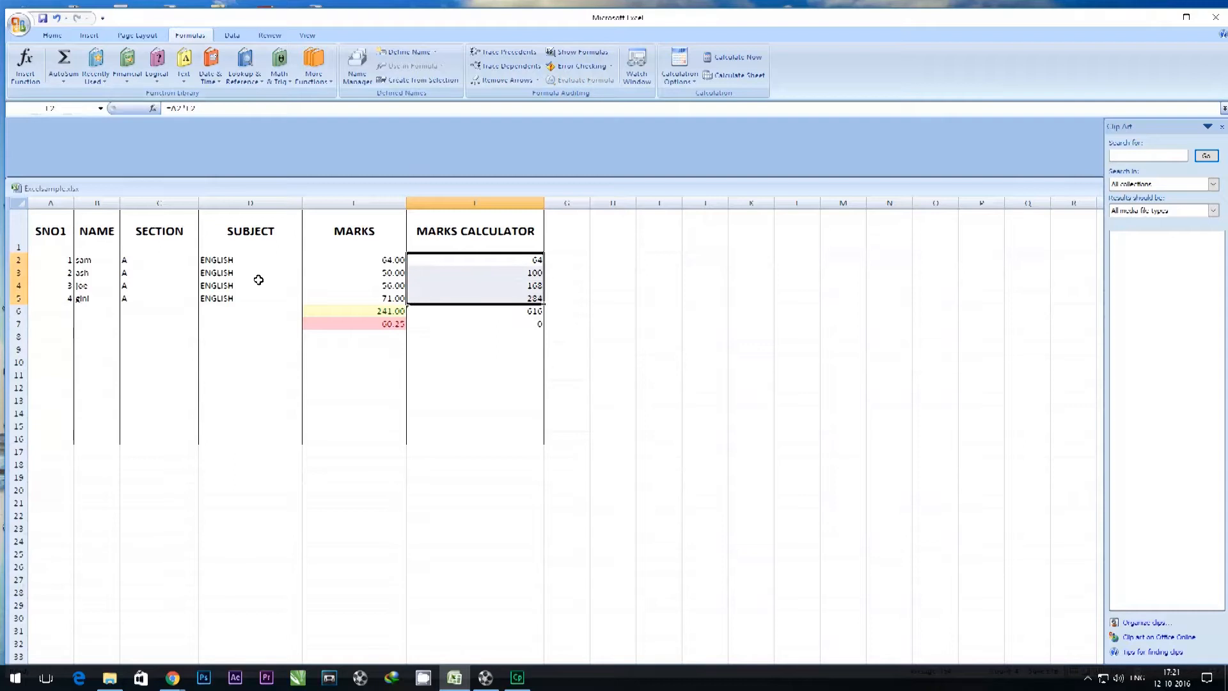
{"action": "left_click", "coordinate": [64, 82]}
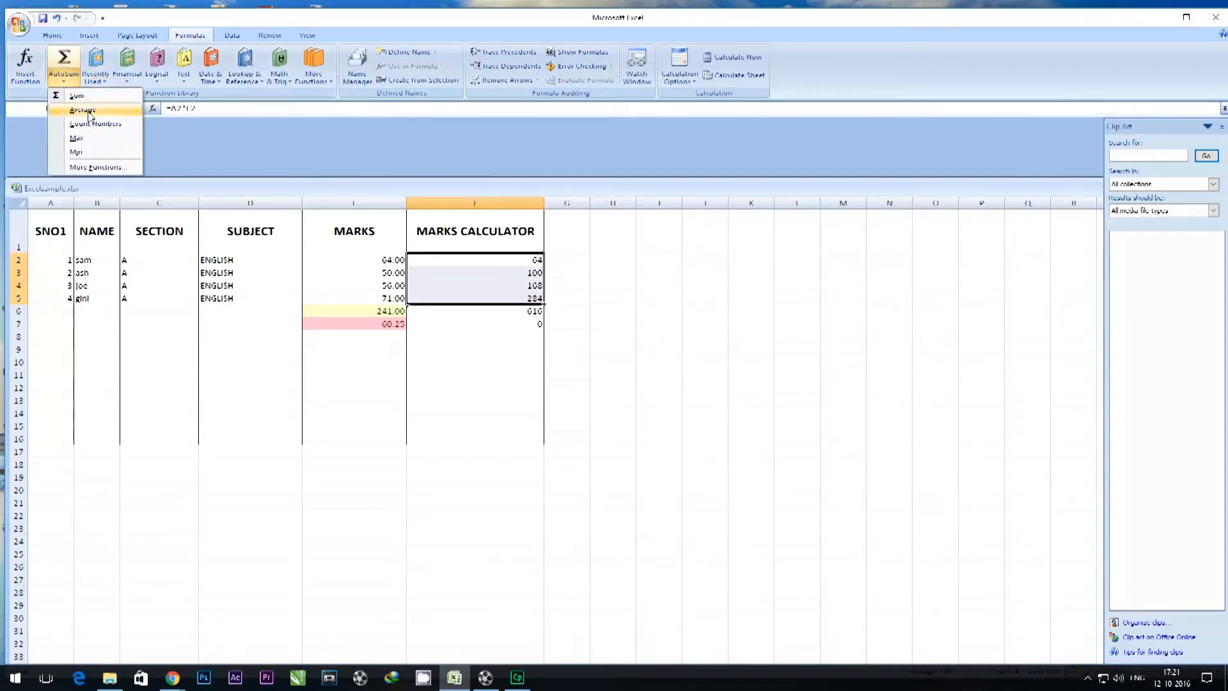
{"action": "left_click", "coordinate": [77, 110]}
{"action": "left_click", "coordinate": [473, 349]}
{"action": "left_click", "coordinate": [536, 338]}
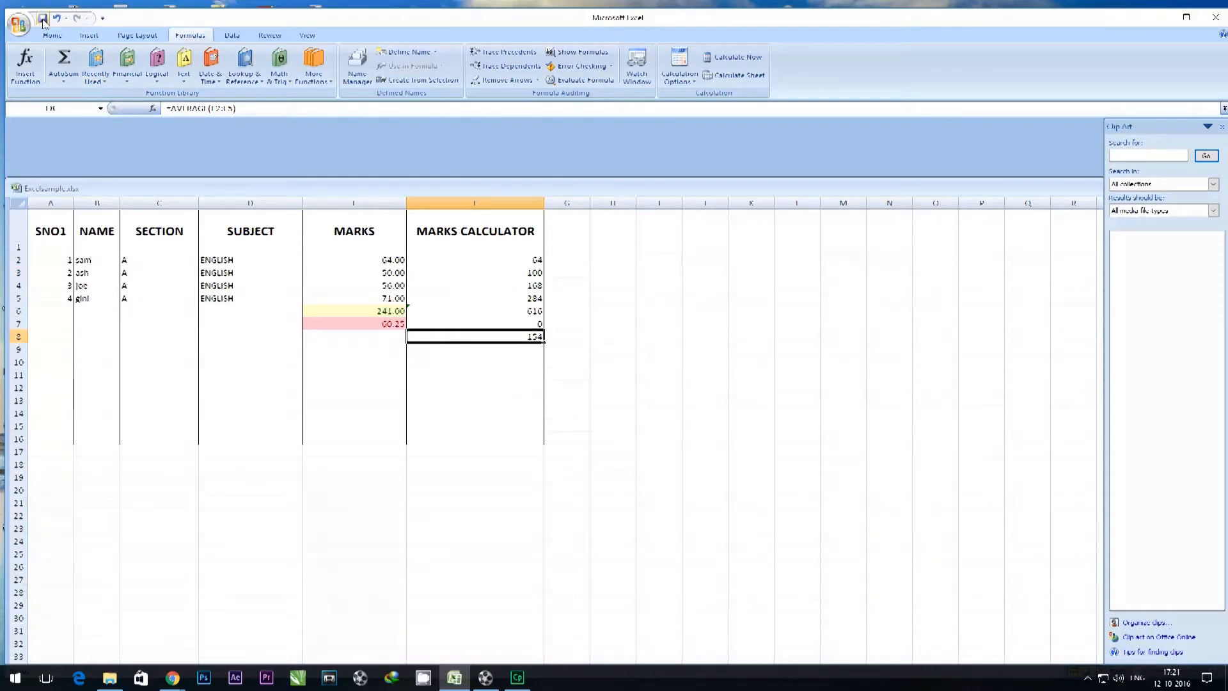
{"action": "left_click", "coordinate": [489, 389]}
{"action": "left_click", "coordinate": [503, 274]}
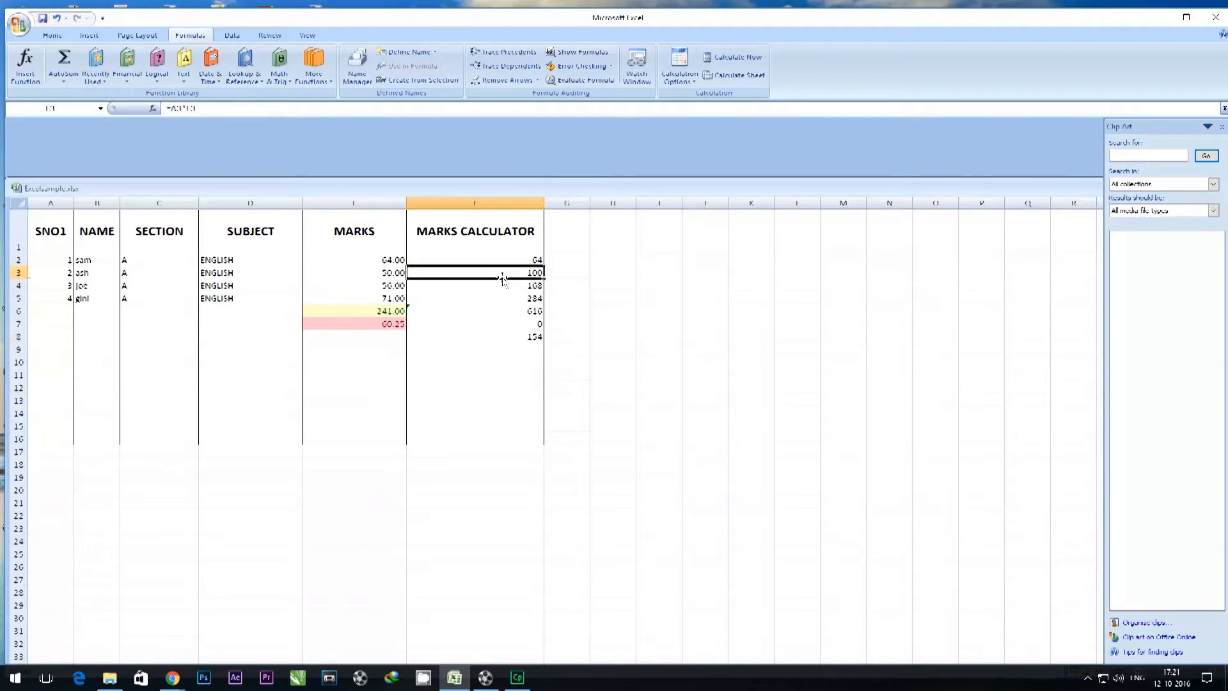
{"action": "left_click", "coordinate": [502, 310]}
{"action": "left_click", "coordinate": [504, 334]}
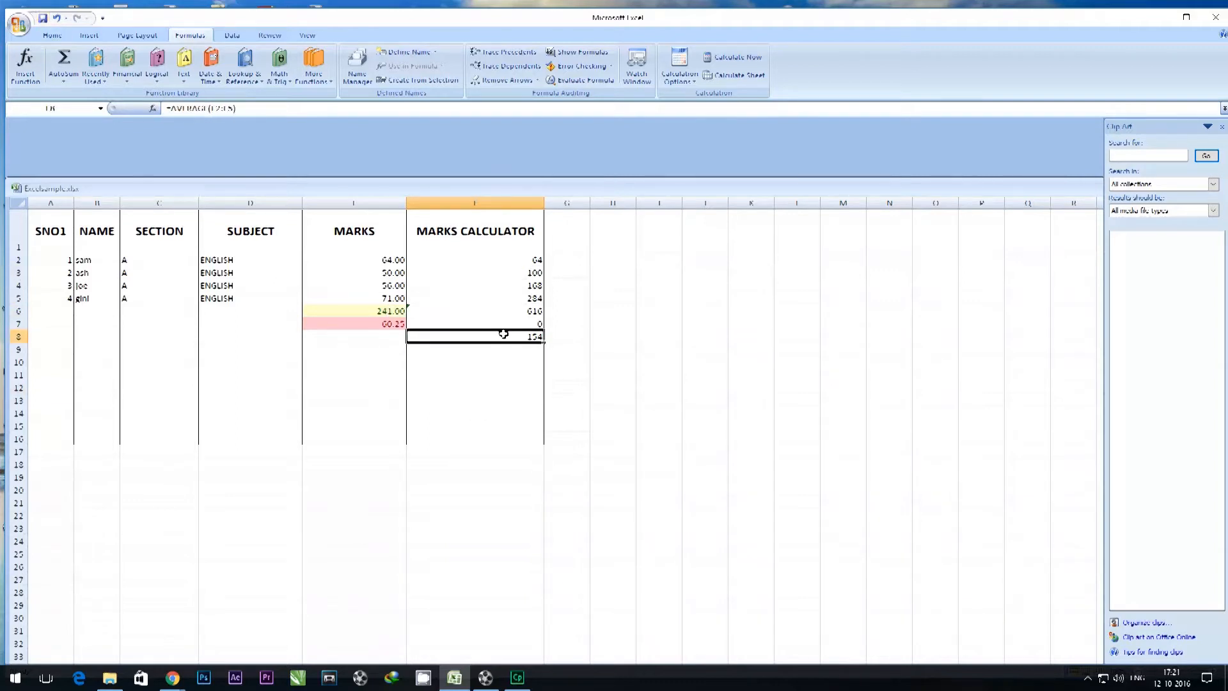
Look through the Math & Trig, Statistical and Information function lists for the available formulas.
{"action": "left_click", "coordinate": [281, 78]}
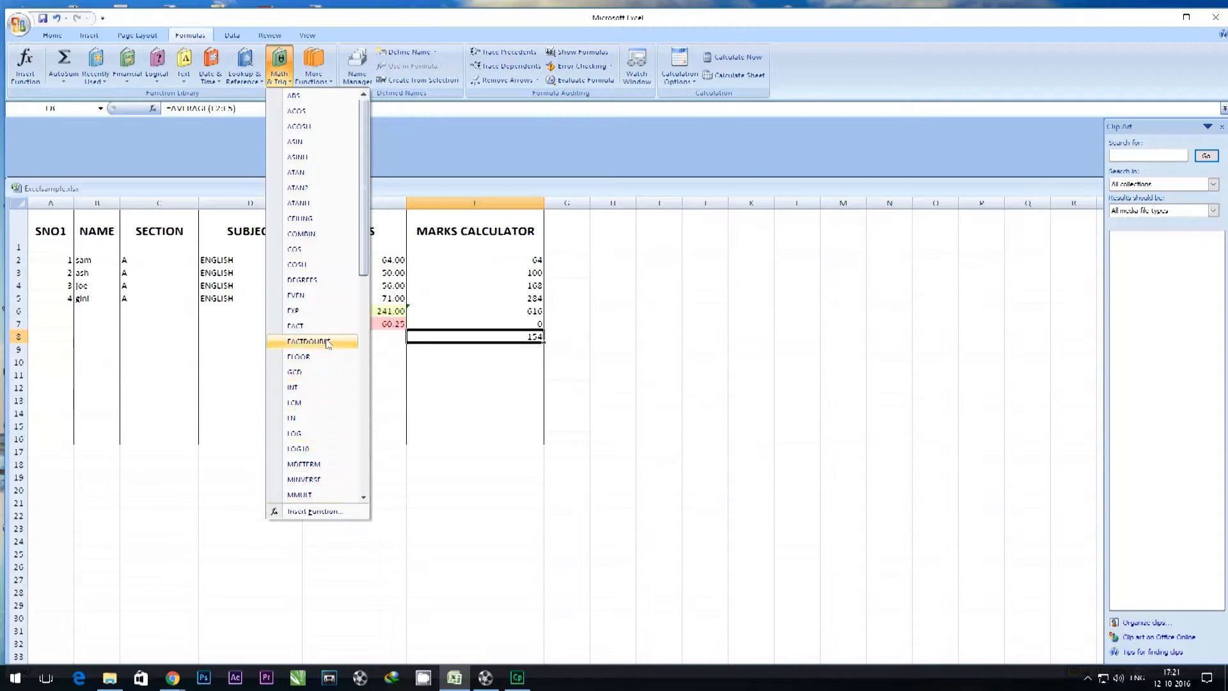
{"action": "scroll", "coordinate": [342, 326], "scroll_direction": "down", "scroll_amount": 4}
{"action": "left_click_drag", "start_coordinate": [362, 207], "coordinate": [363, 344]}
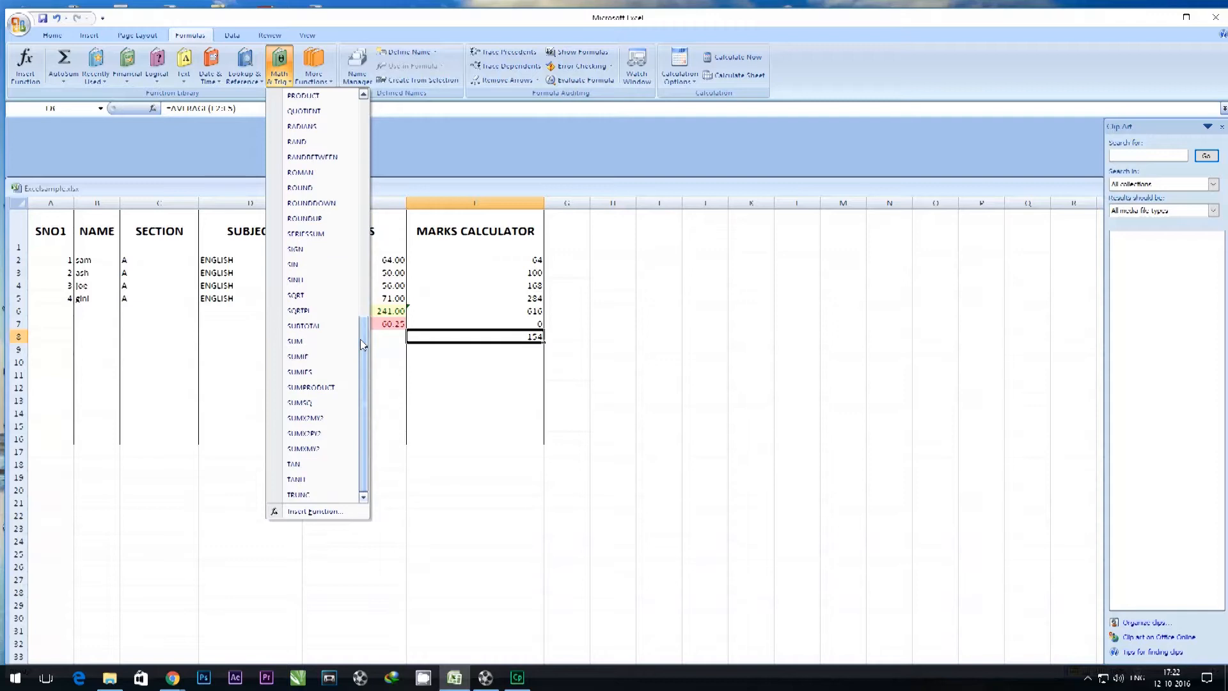
{"action": "scroll", "coordinate": [361, 340], "scroll_direction": "up", "scroll_amount": 11}
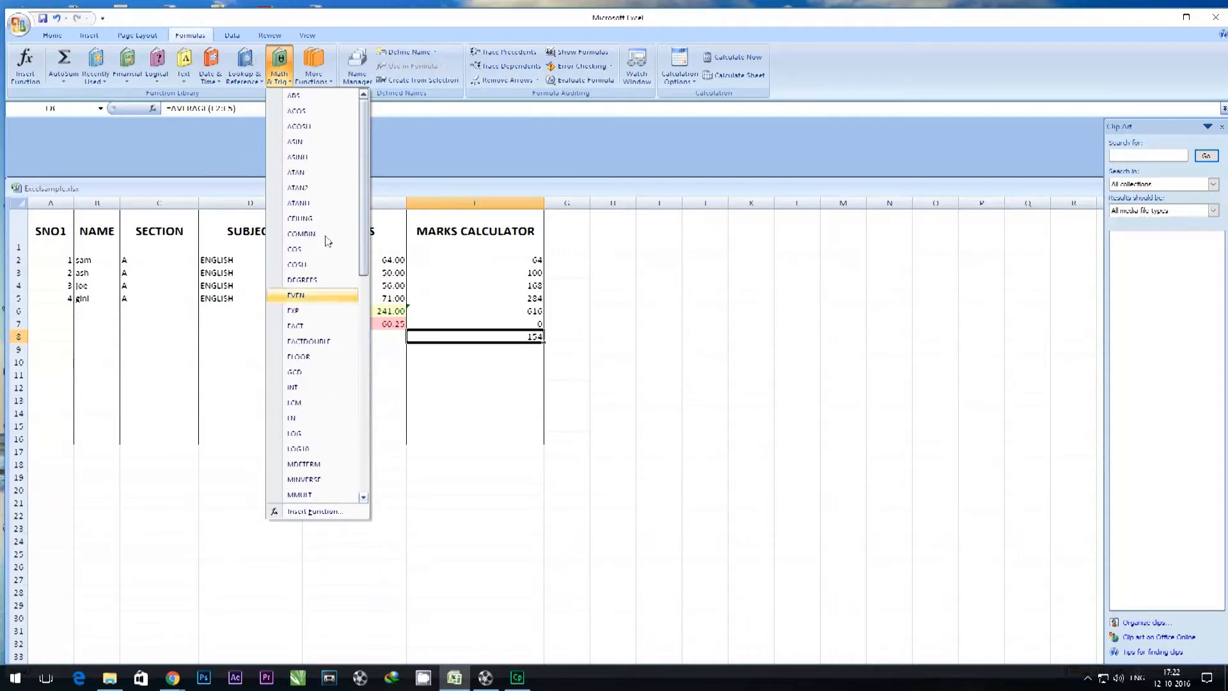
{"action": "left_click", "coordinate": [322, 87]}
{"action": "mouse_move", "coordinate": [337, 100]}
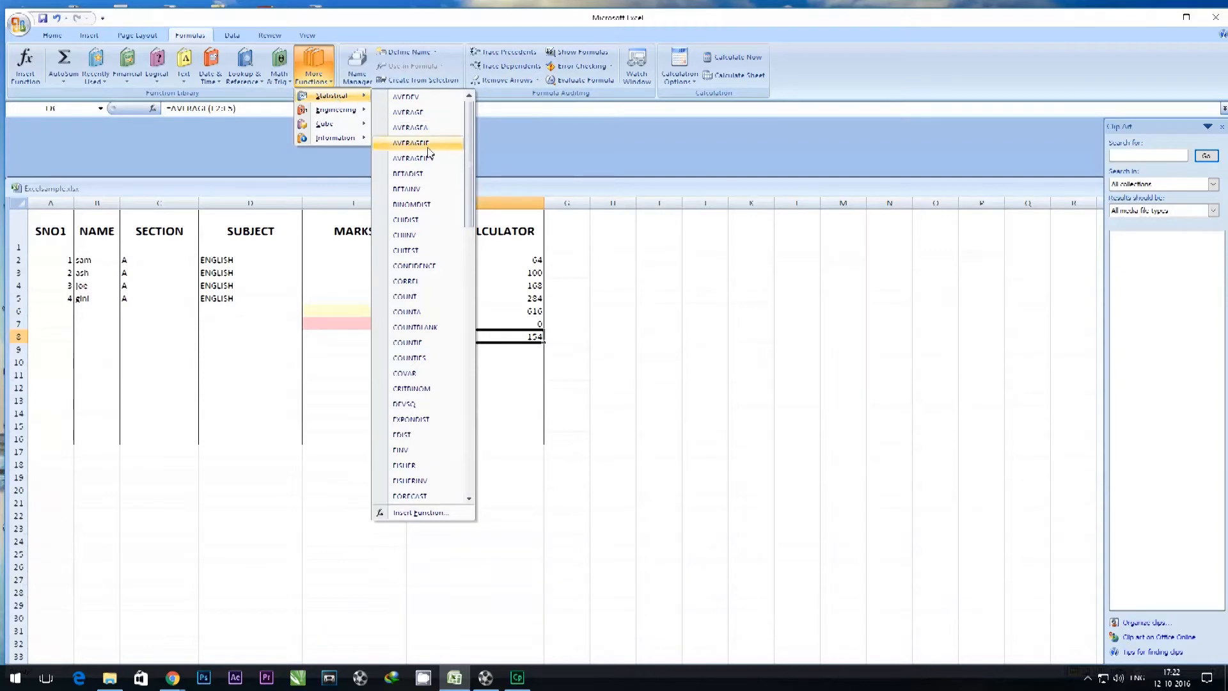
{"action": "scroll", "coordinate": [428, 163], "scroll_direction": "down", "scroll_amount": 3}
{"action": "scroll", "coordinate": [429, 166], "scroll_direction": "down", "scroll_amount": 15}
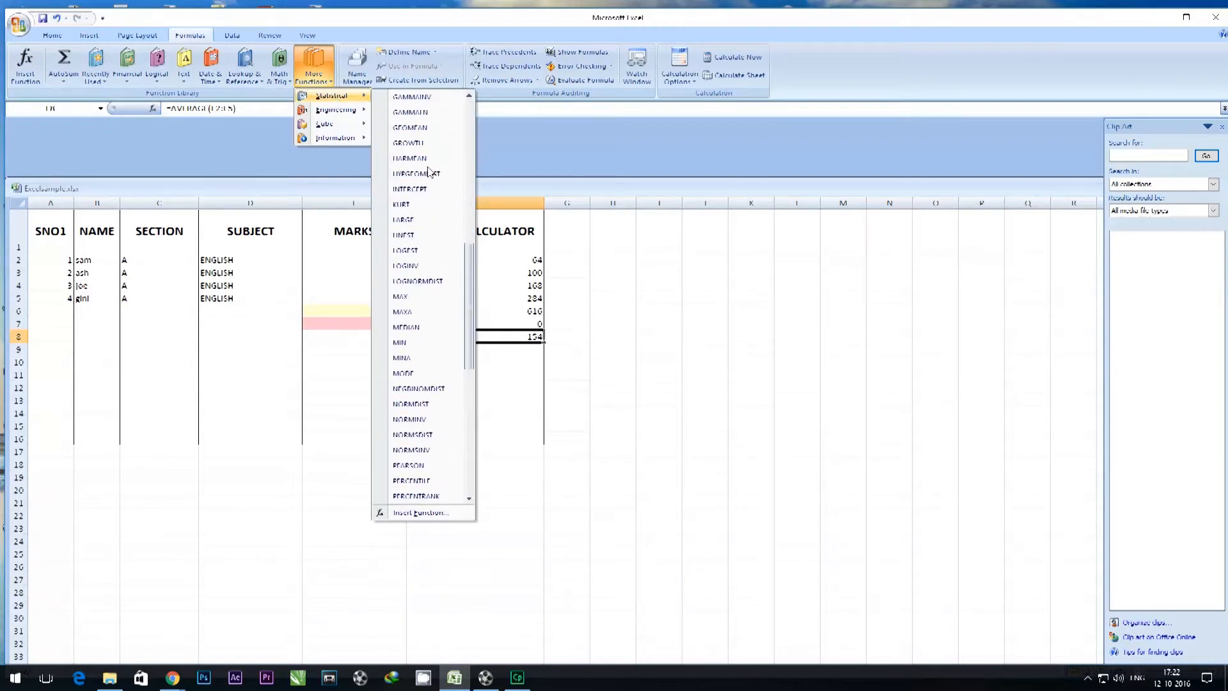
{"action": "scroll", "coordinate": [428, 191], "scroll_direction": "up", "scroll_amount": 20}
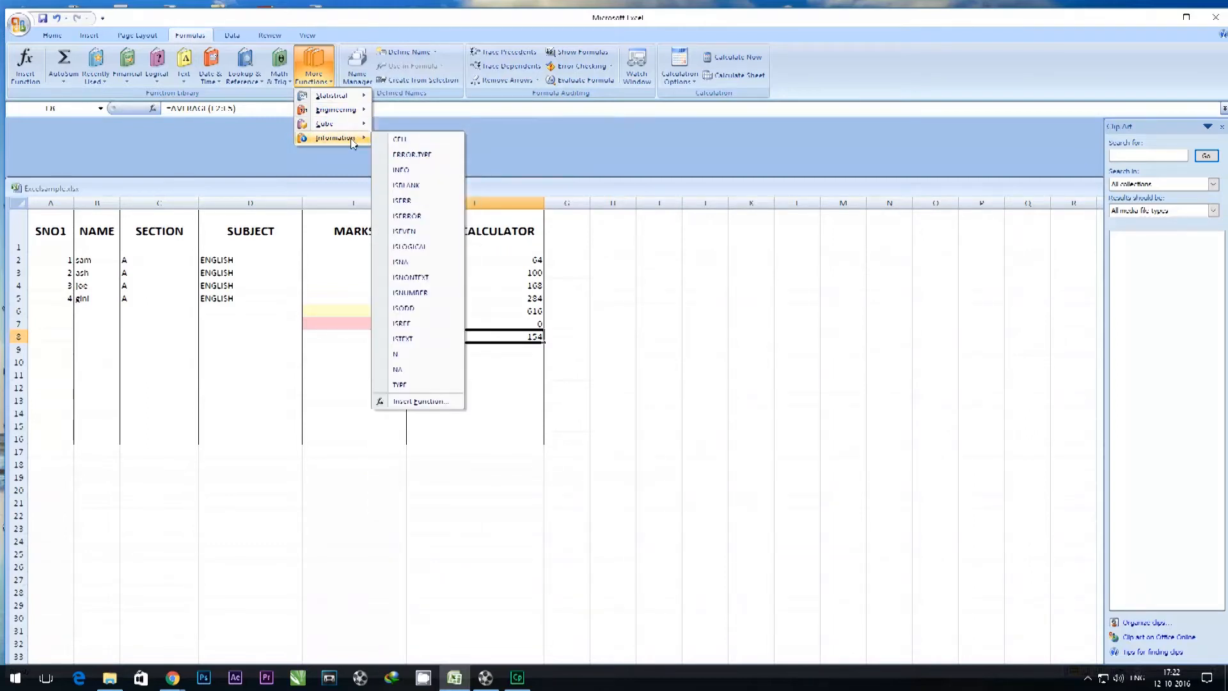
{"action": "left_click", "coordinate": [259, 140]}
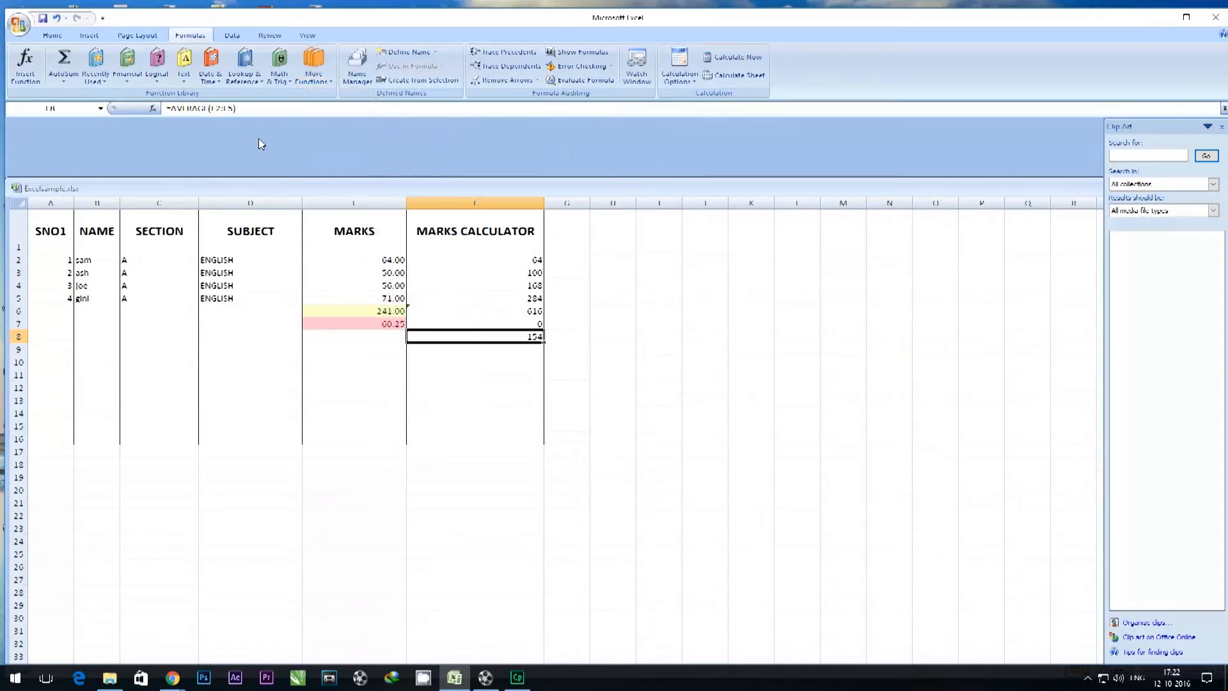
Turn on filtering for the student names in B2:B6.
{"action": "left_click", "coordinate": [232, 38]}
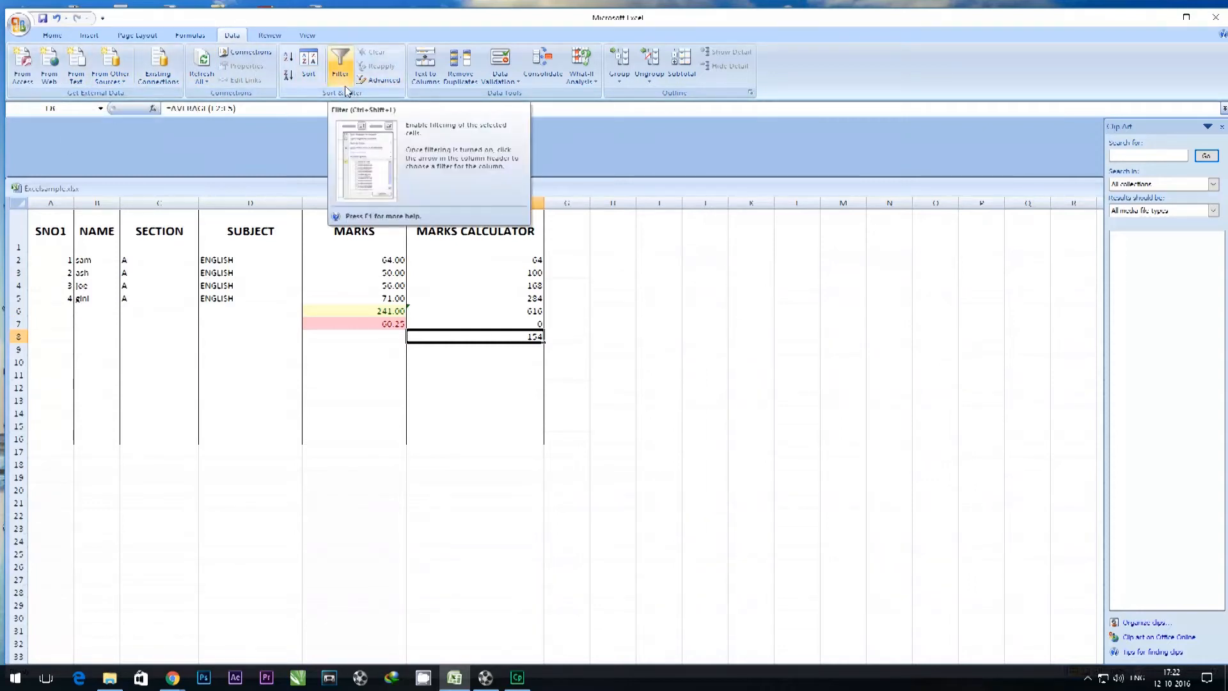
{"action": "left_click_drag", "start_coordinate": [83, 261], "coordinate": [96, 311]}
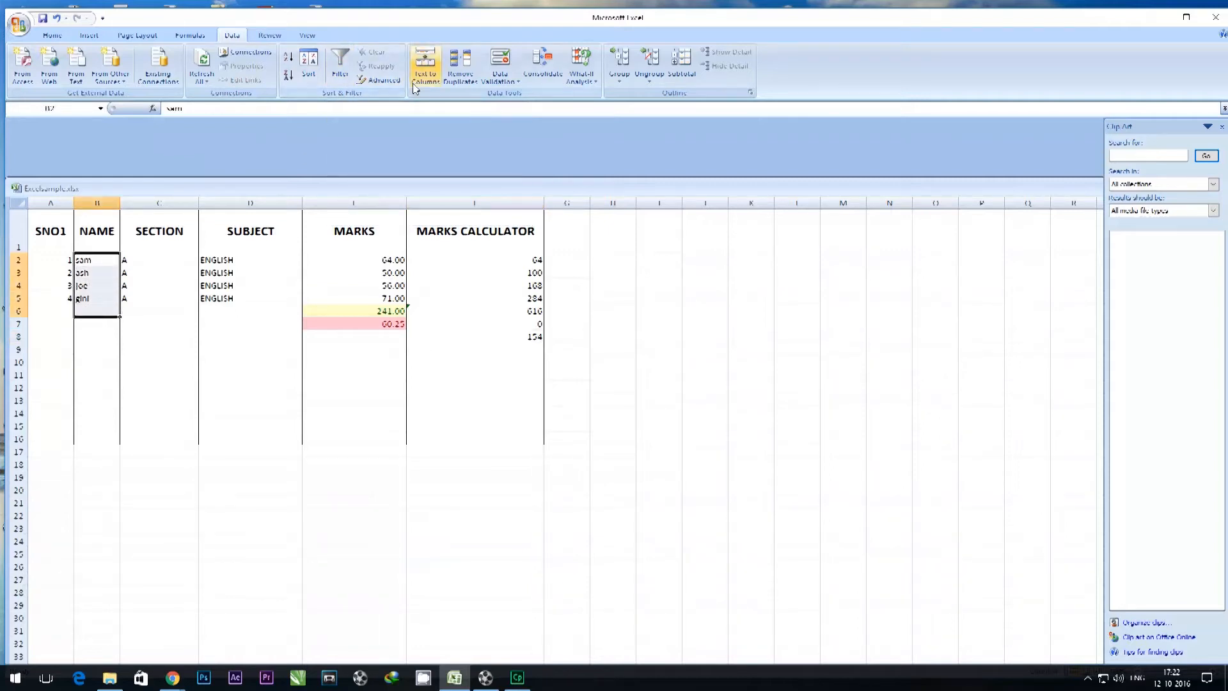
{"action": "left_click", "coordinate": [337, 76]}
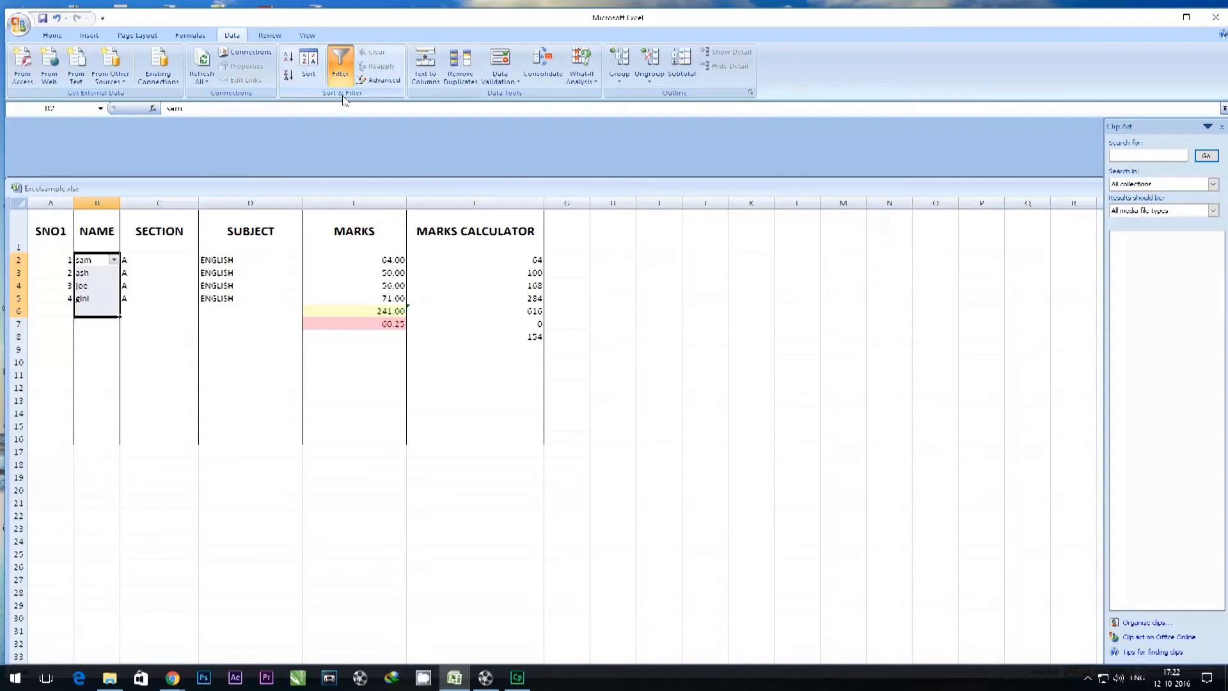
Sort the filtered NAME column A to Z, expanding the selection to include the neighbouring columns.
{"action": "left_click", "coordinate": [115, 260]}
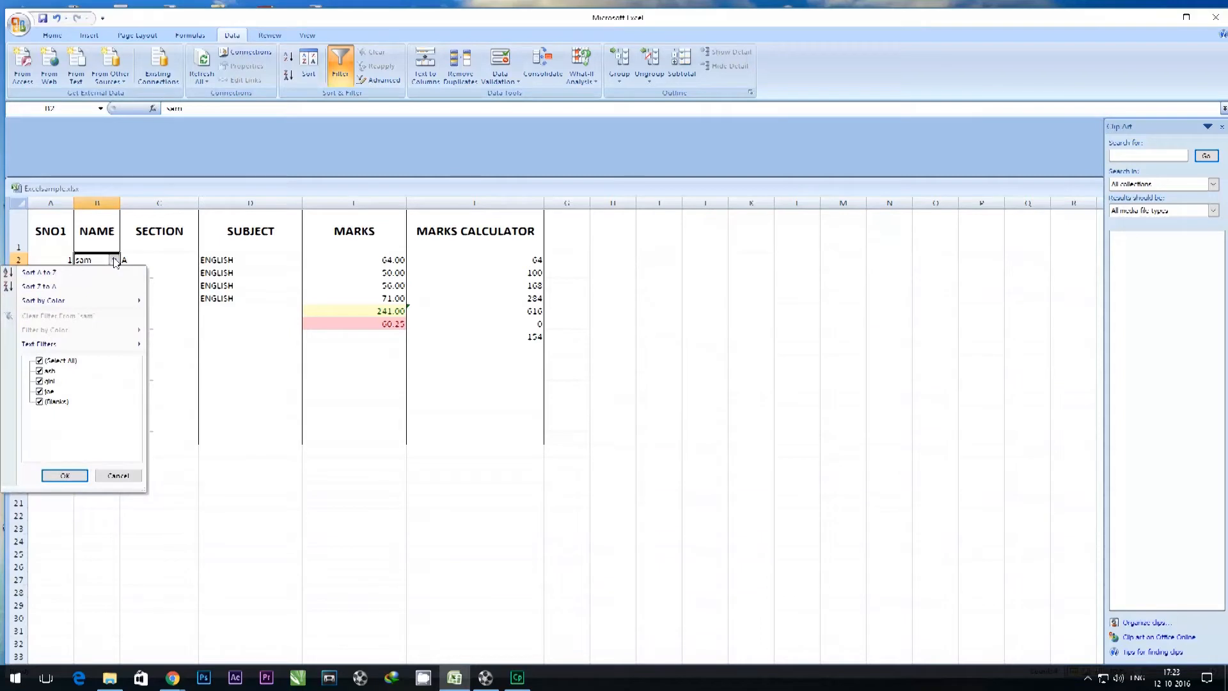
{"action": "mouse_move", "coordinate": [103, 346]}
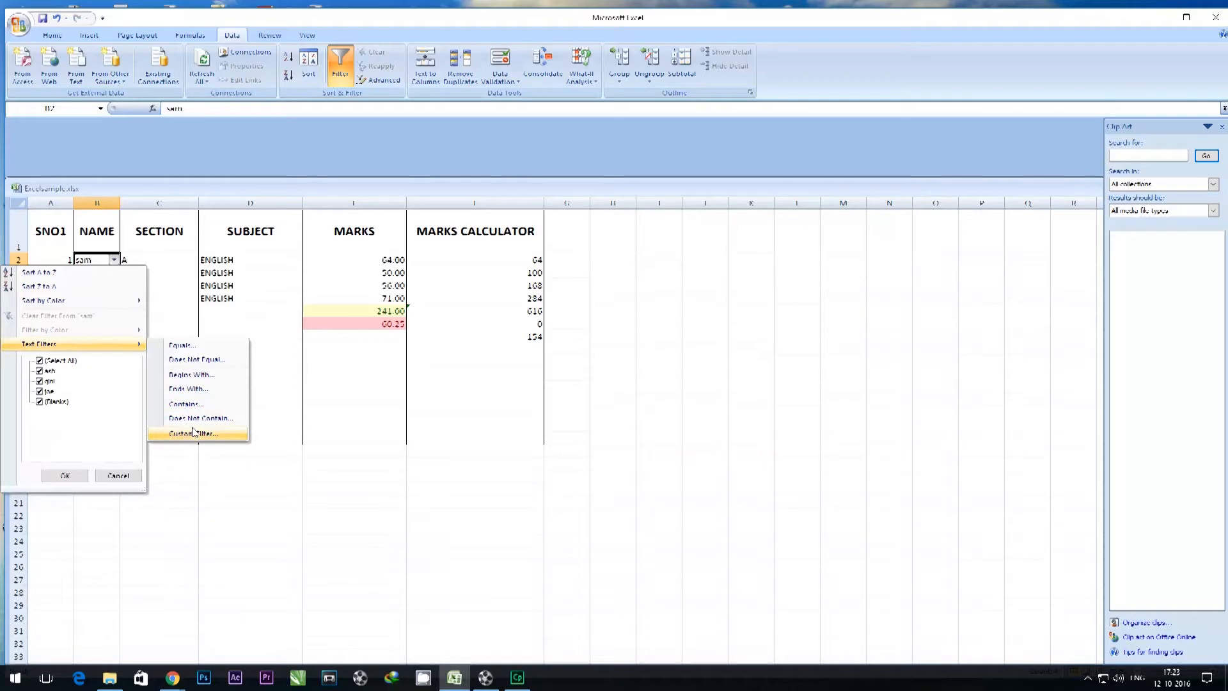
{"action": "left_click", "coordinate": [63, 276]}
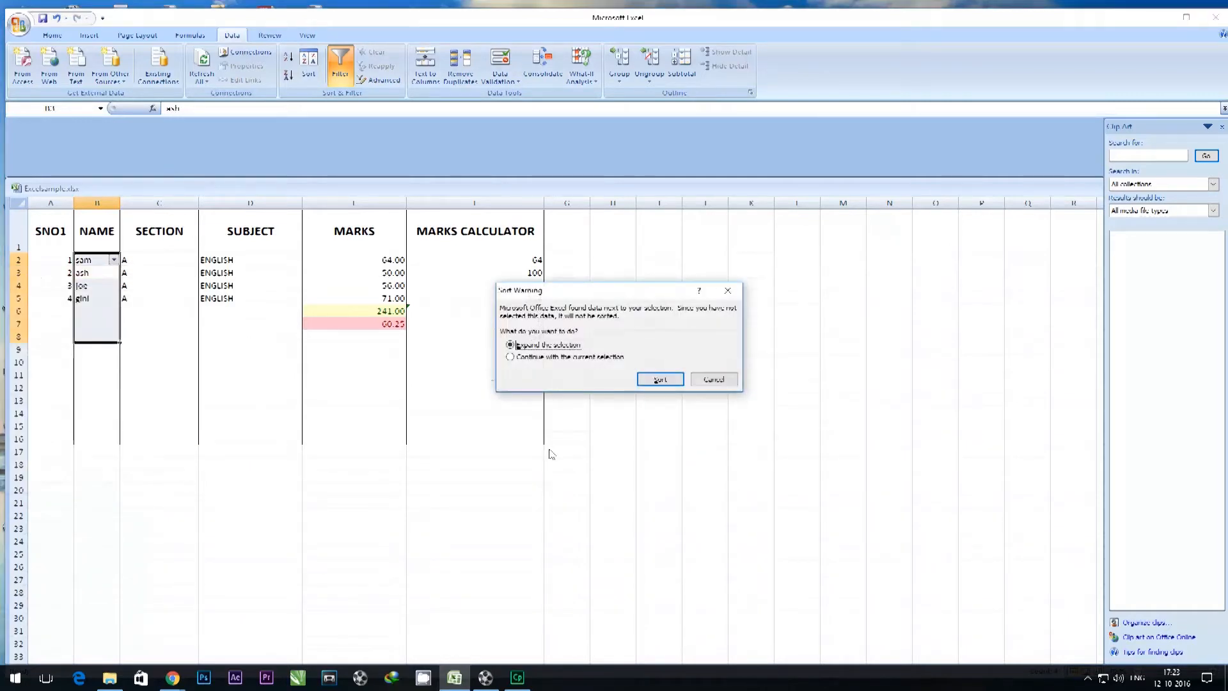
{"action": "left_click", "coordinate": [673, 379]}
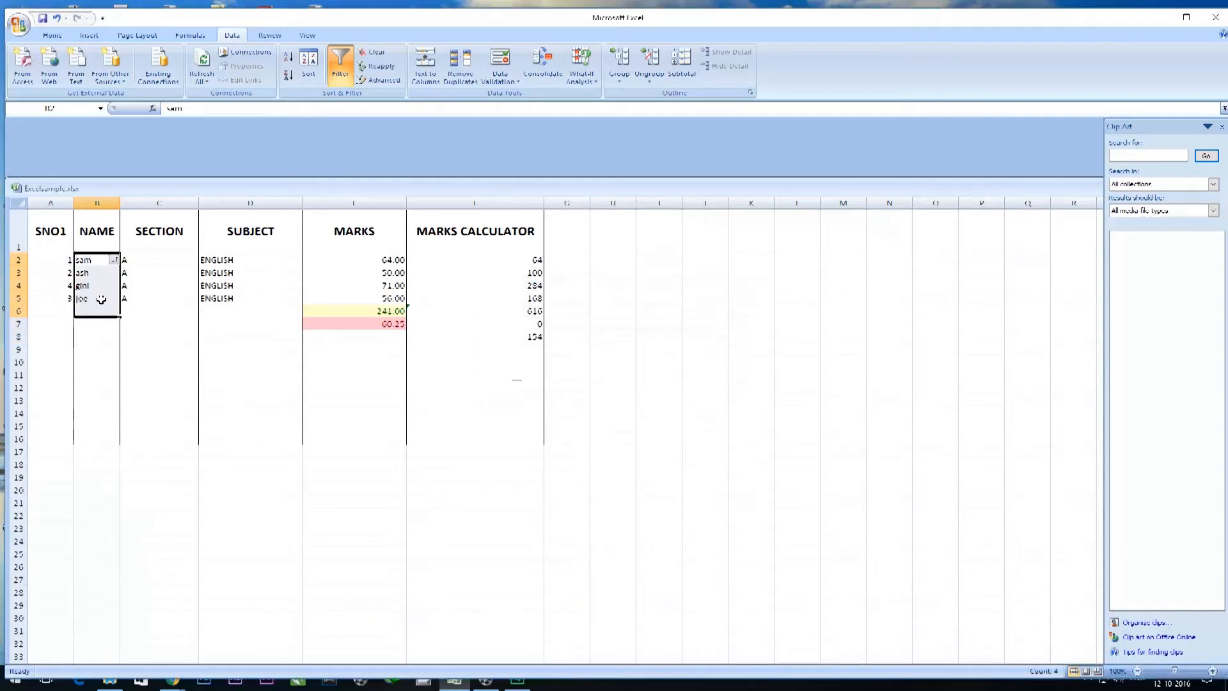
Sort the NAME column Z to A, continuing with the current selection only.
{"action": "left_click", "coordinate": [116, 260]}
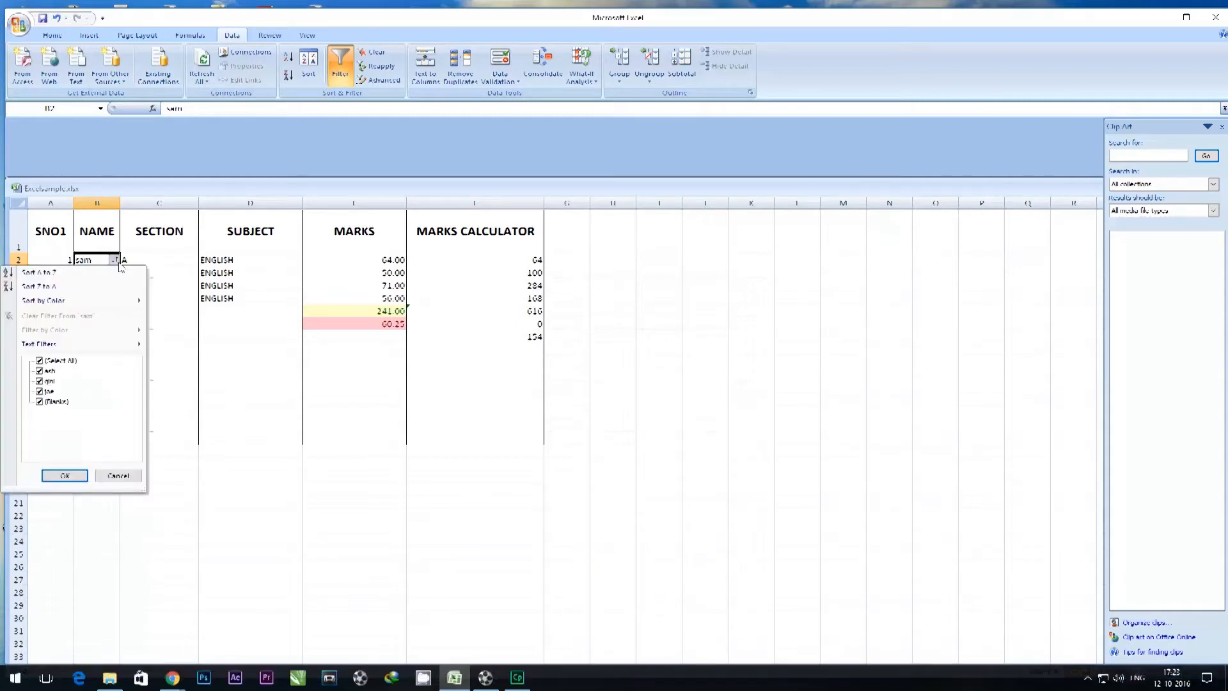
{"action": "left_click", "coordinate": [46, 288]}
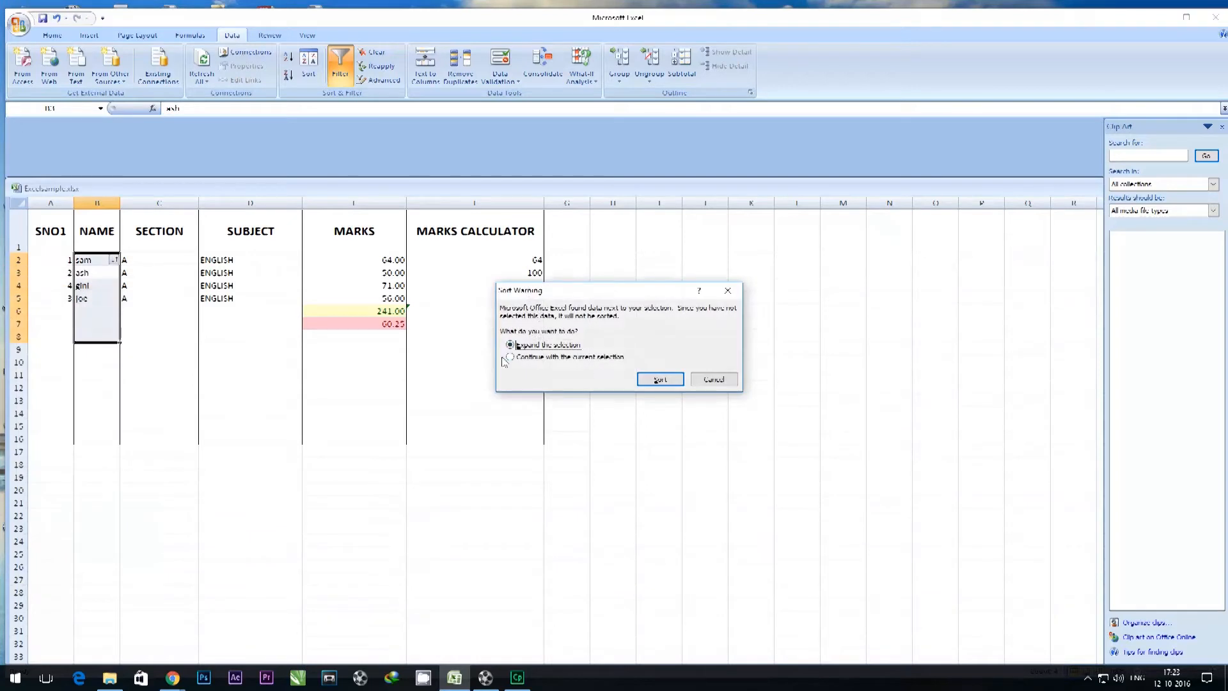
{"action": "left_click", "coordinate": [529, 357]}
{"action": "left_click", "coordinate": [660, 380]}
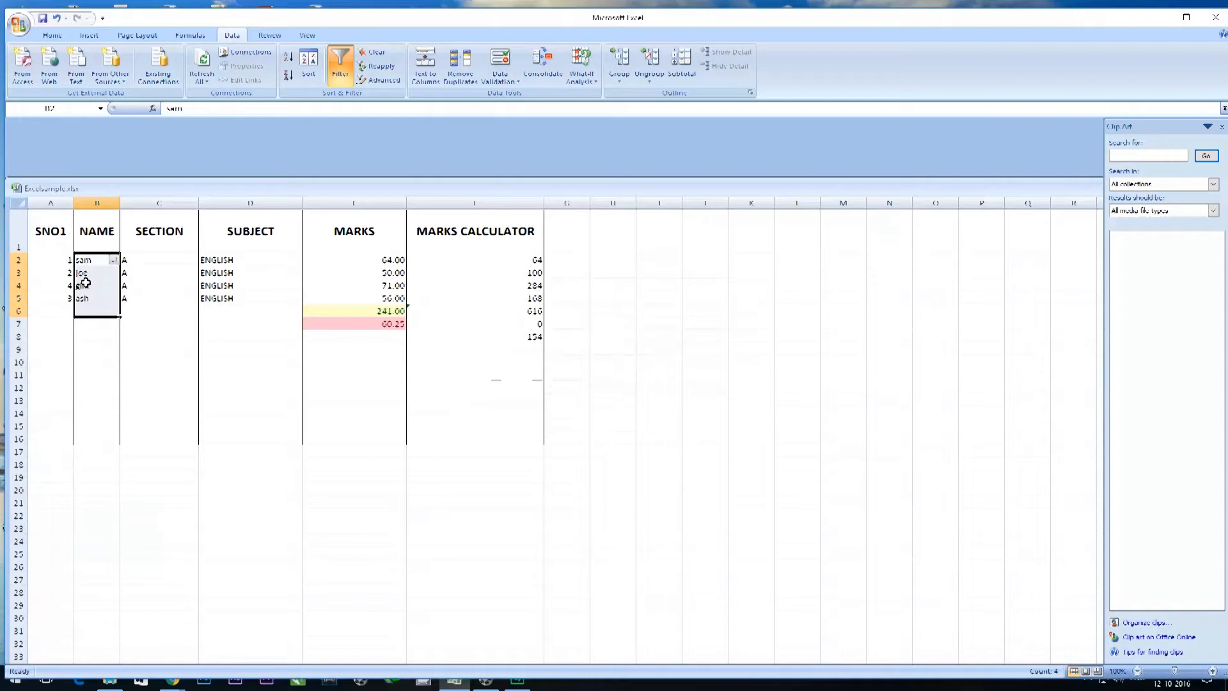
Sort the NAME column back A to Z, continuing with the current selection only.
{"action": "left_click", "coordinate": [113, 260]}
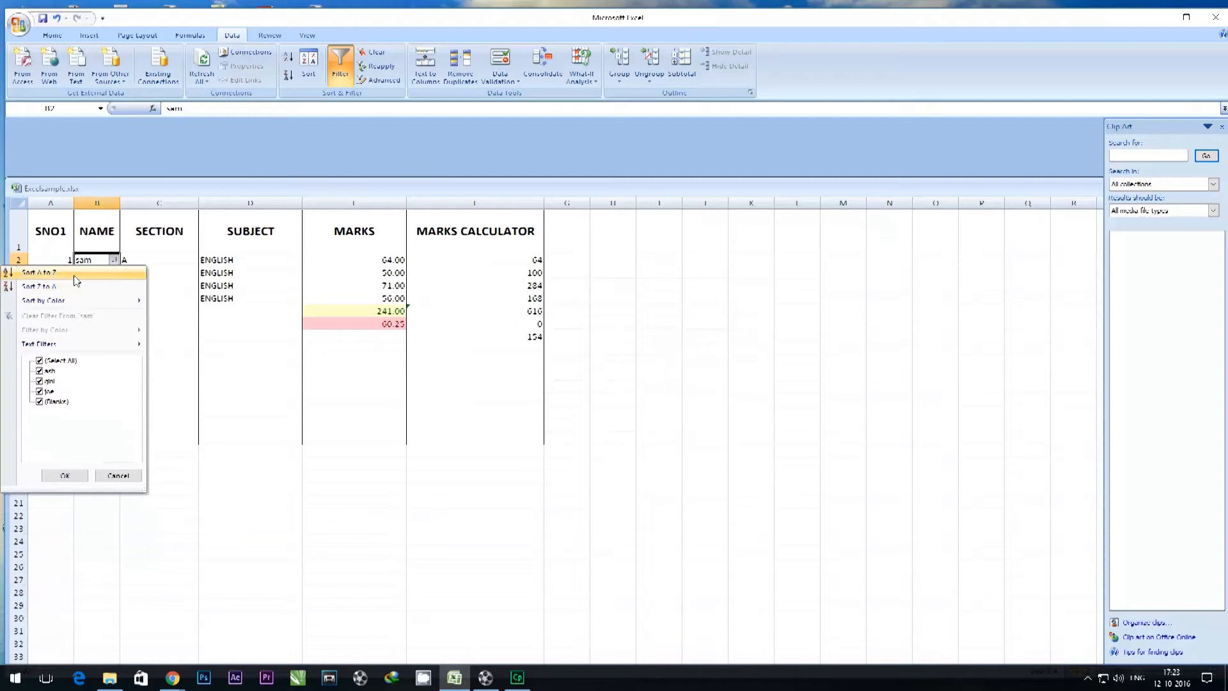
{"action": "left_click", "coordinate": [76, 275]}
{"action": "left_click", "coordinate": [562, 357]}
{"action": "left_click", "coordinate": [657, 381]}
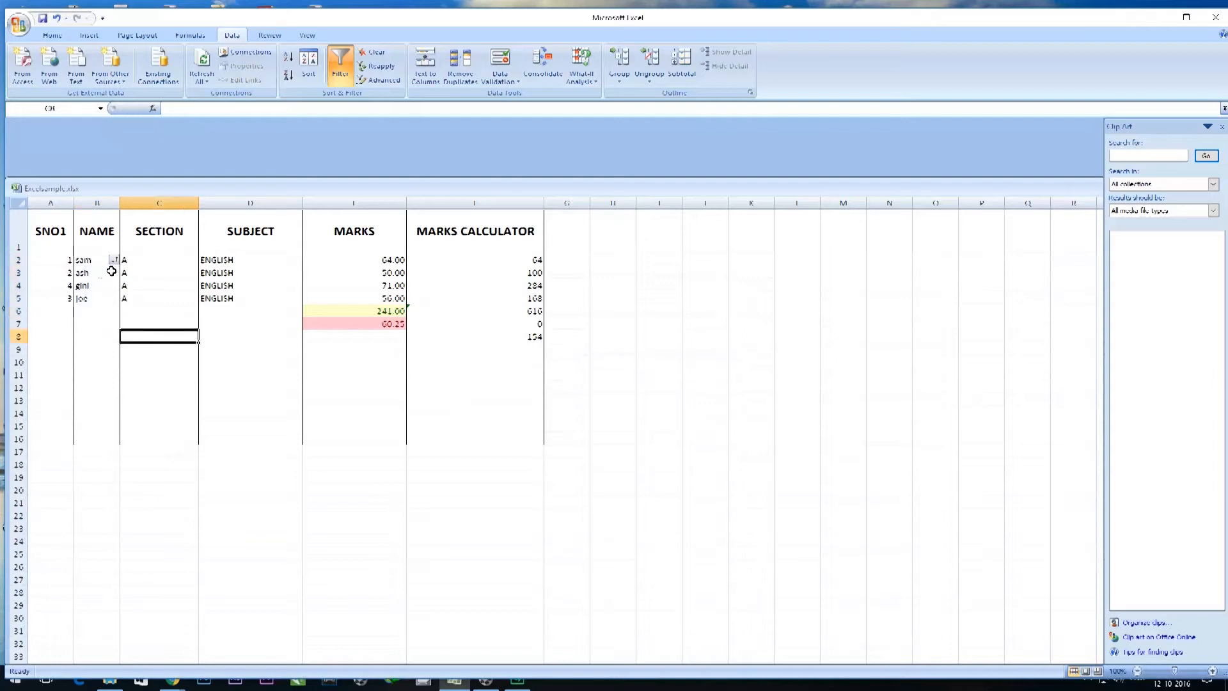
Review the Sort by Color and Text Filters options of the NAME filter and keep every name included.
{"action": "left_click", "coordinate": [114, 261]}
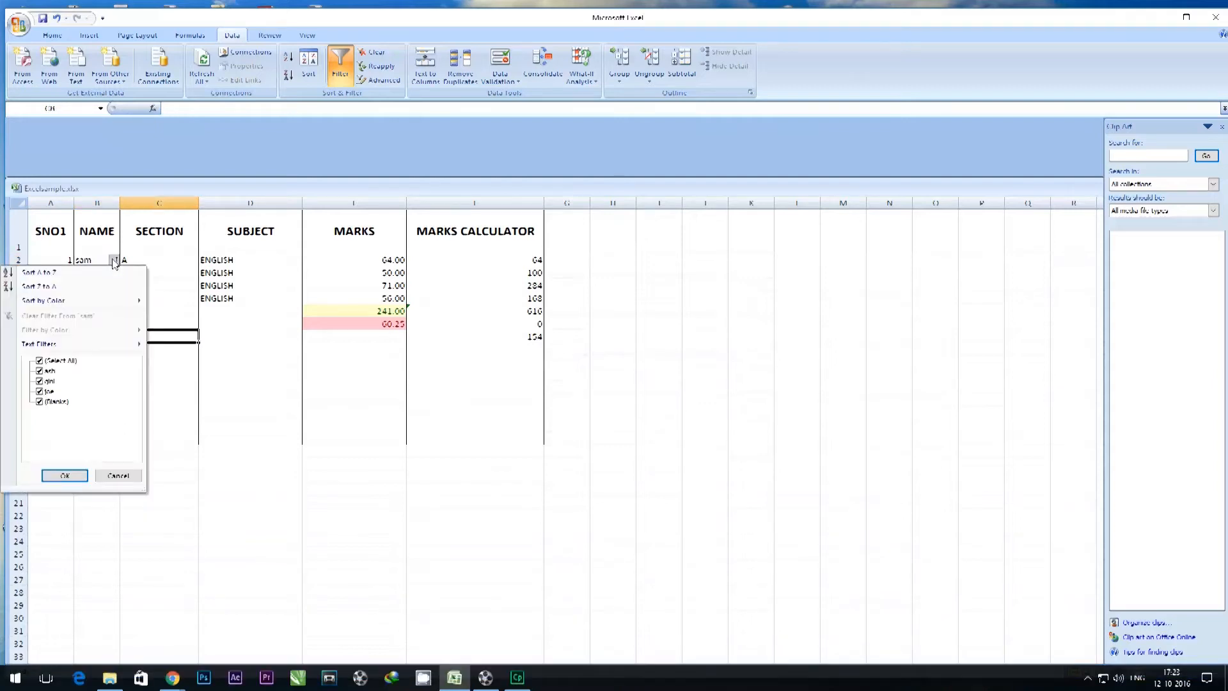
{"action": "mouse_move", "coordinate": [109, 305]}
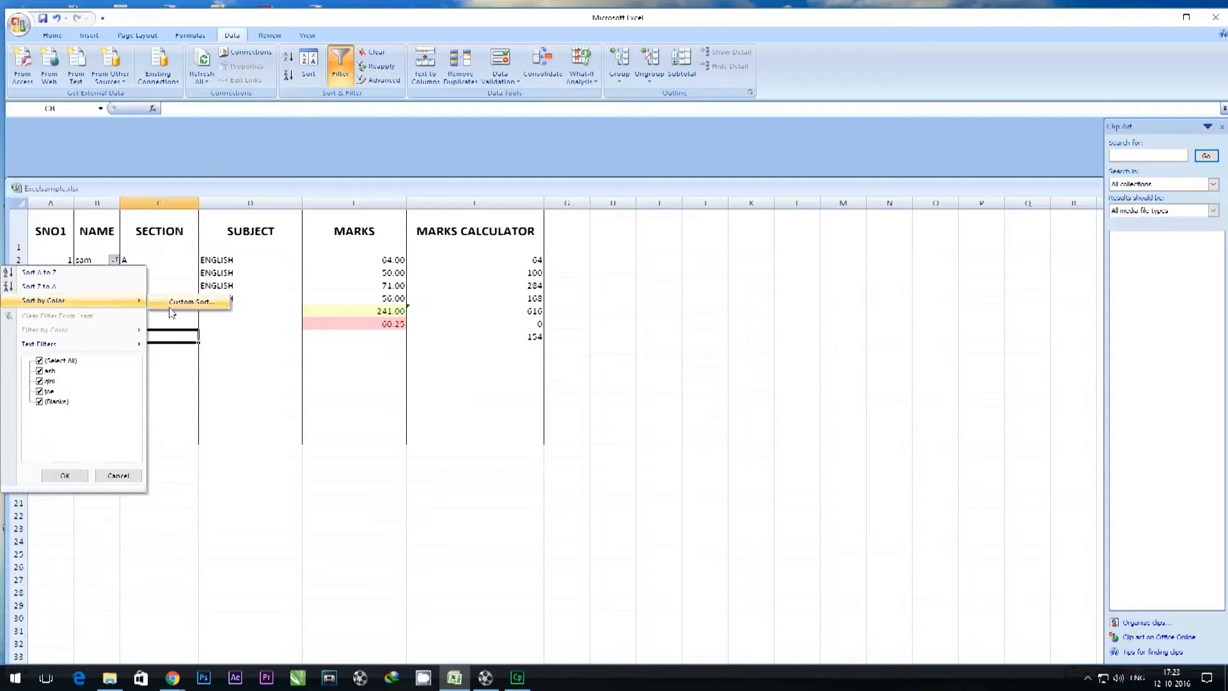
{"action": "mouse_move", "coordinate": [111, 348]}
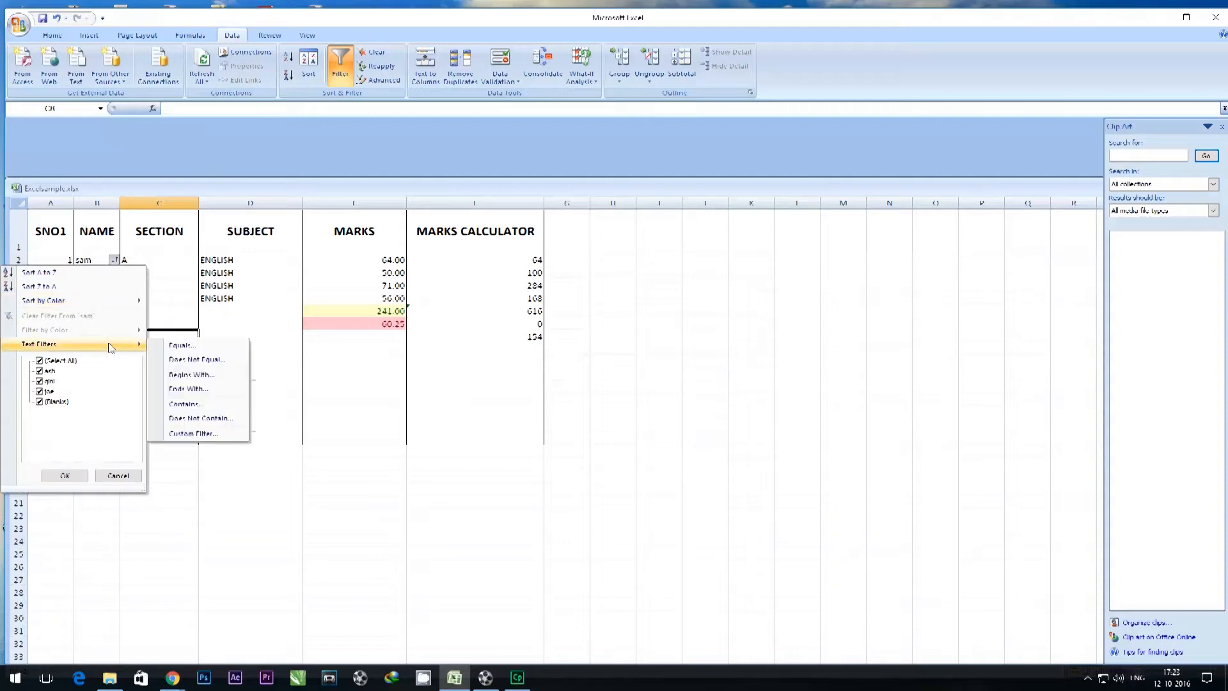
{"action": "left_click", "coordinate": [62, 474]}
{"action": "left_click", "coordinate": [140, 394]}
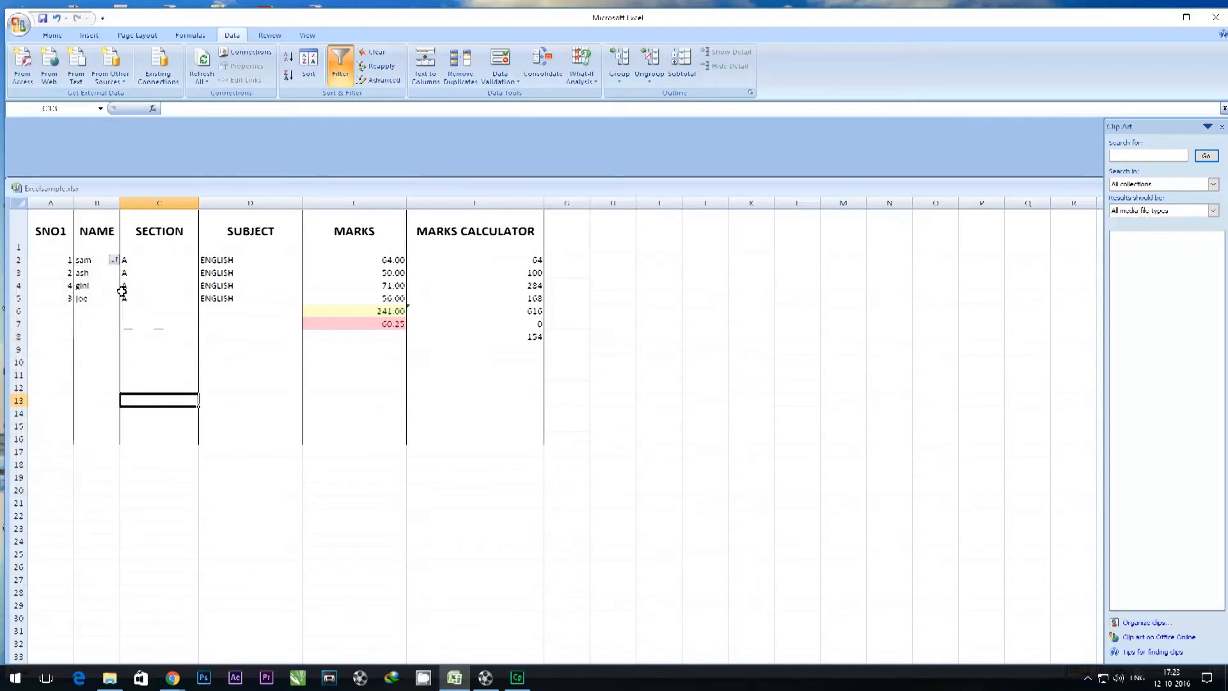
View the first page of the Convert Text to Columns Wizard for cell B2 and leave without converting.
{"action": "left_click", "coordinate": [98, 259]}
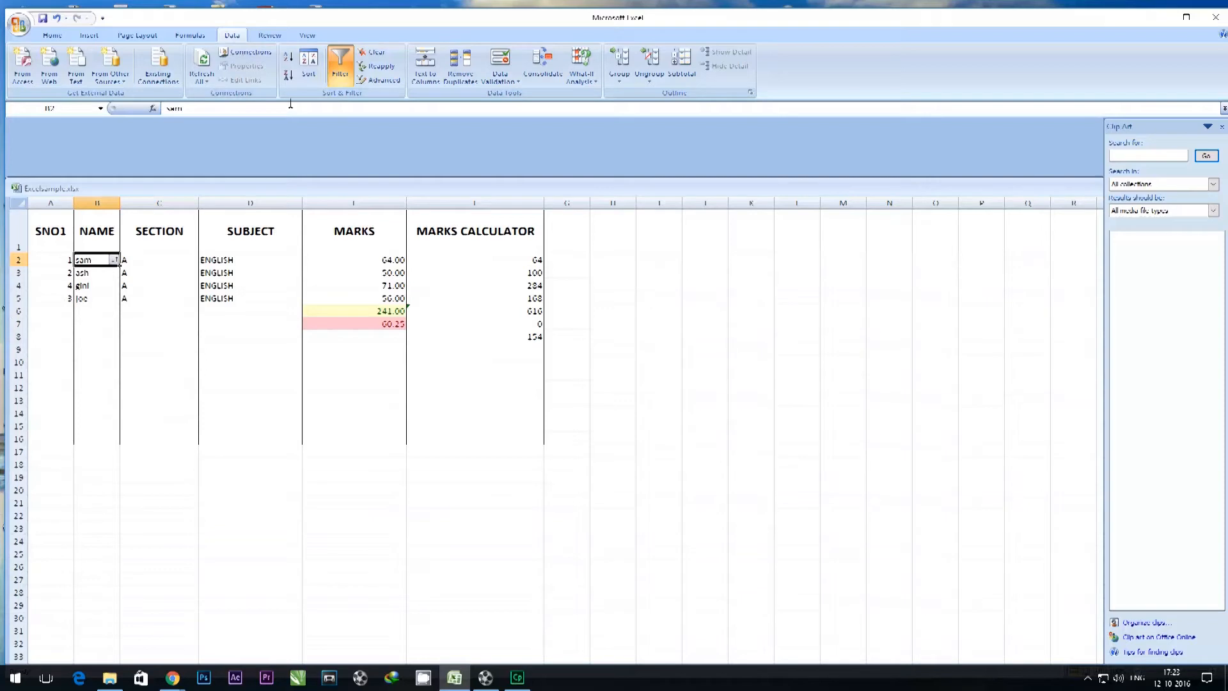
{"action": "left_click", "coordinate": [419, 77]}
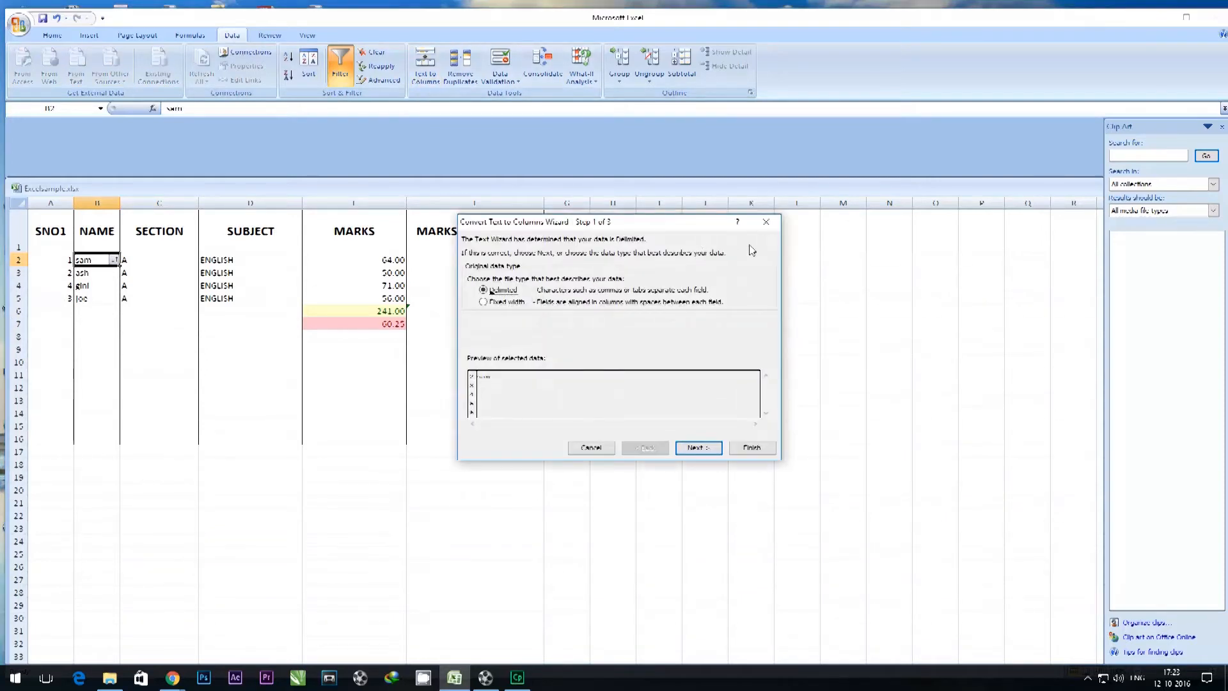
{"action": "left_click", "coordinate": [765, 221]}
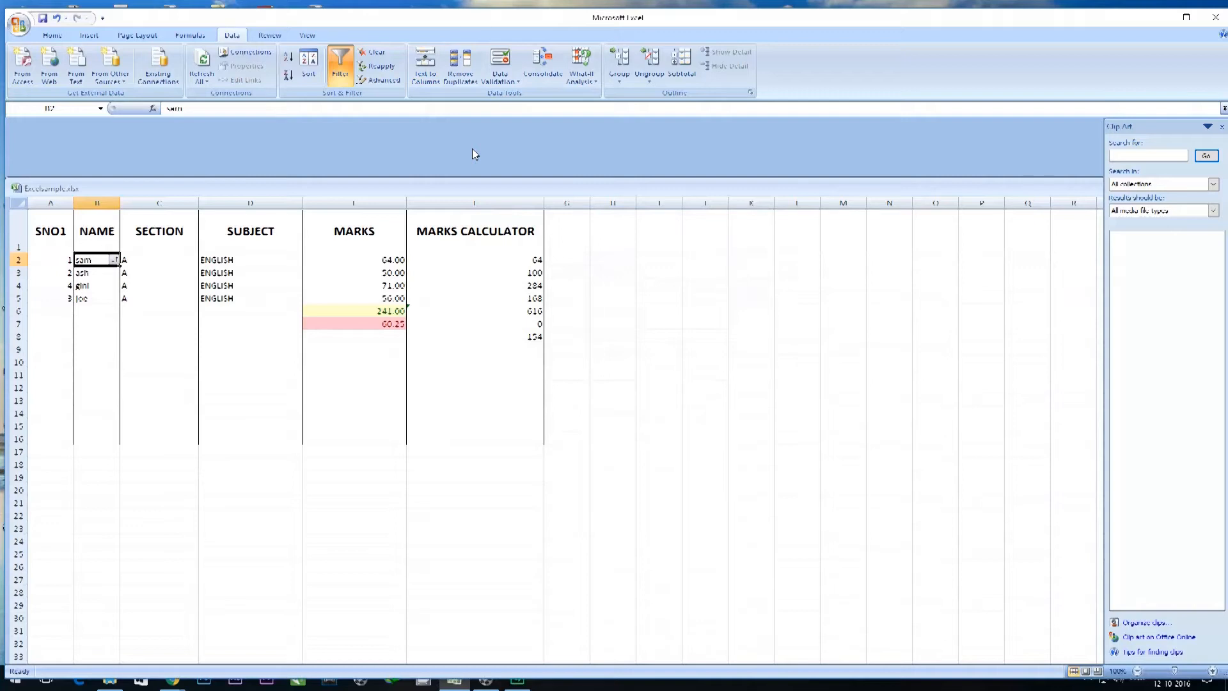
Group row 2 using the Rows option, with cell B2 selected.
{"action": "left_click", "coordinate": [624, 78]}
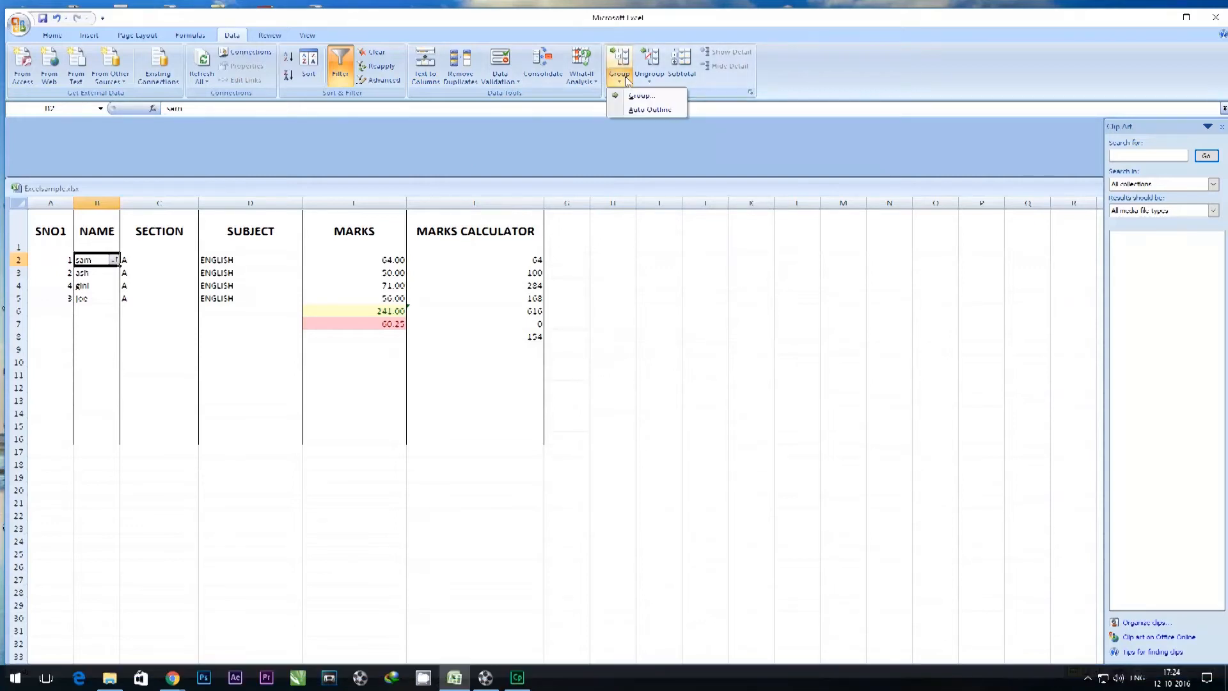
{"action": "left_click", "coordinate": [638, 96]}
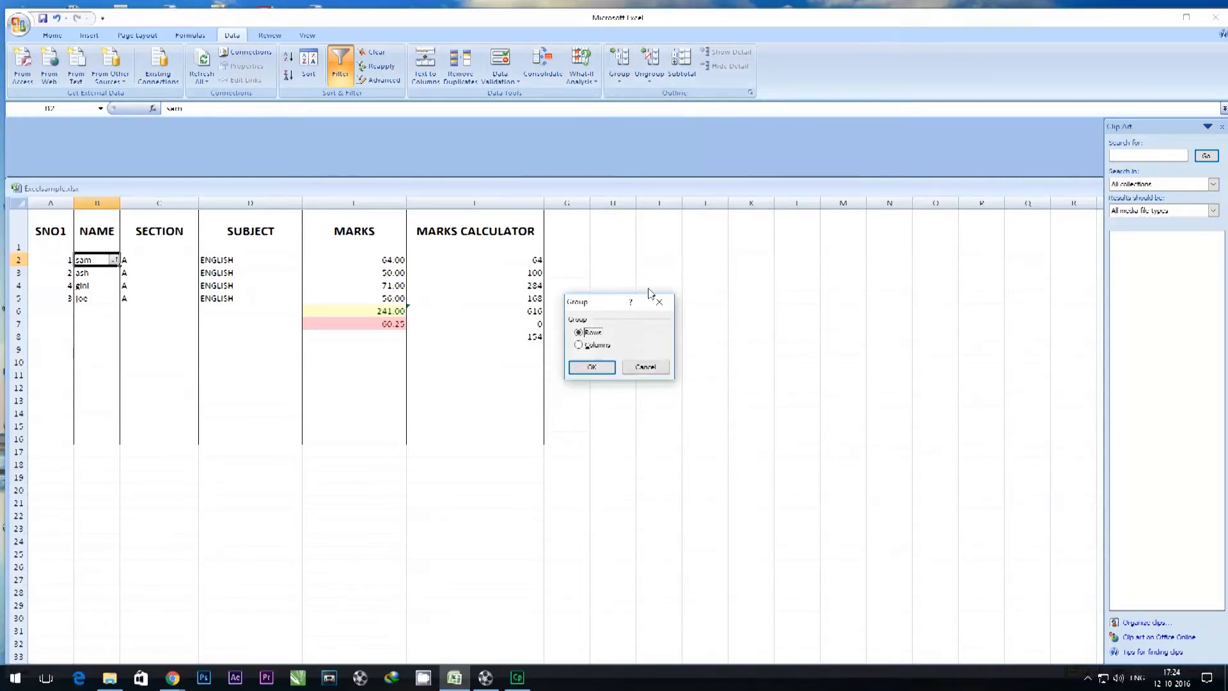
{"action": "left_click", "coordinate": [589, 368]}
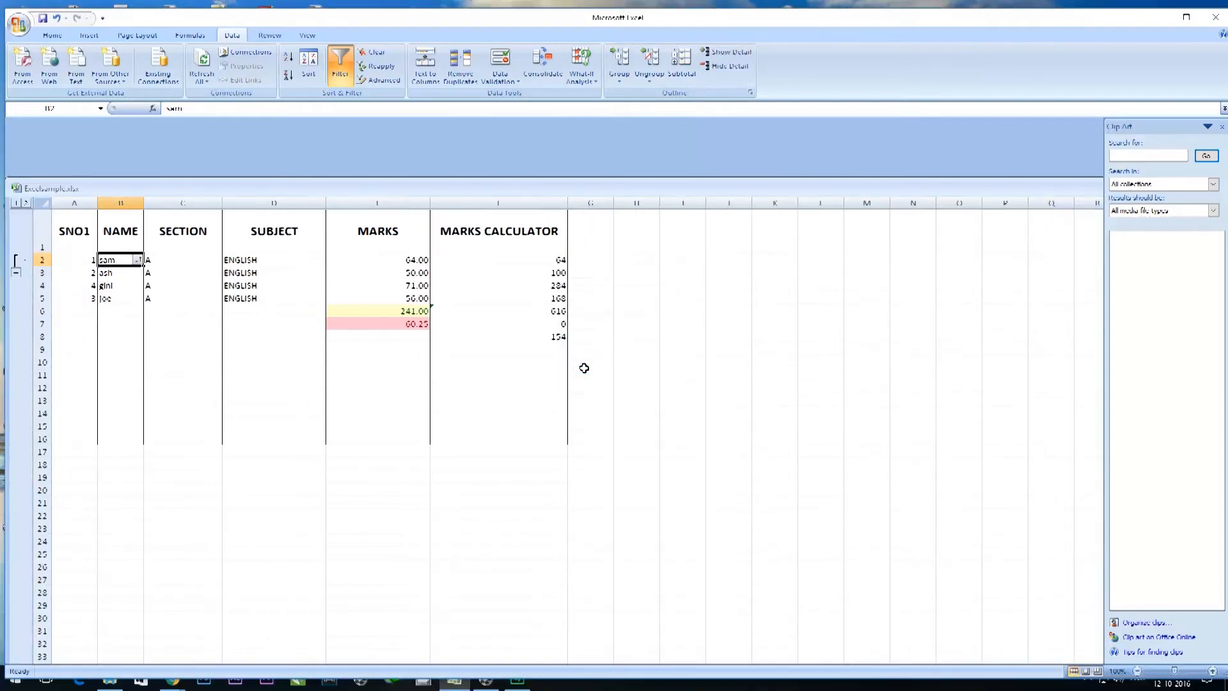
Collapse and expand the row 2 group repeatedly to check how it hides and shows the row.
{"action": "left_click", "coordinate": [16, 273]}
{"action": "left_click", "coordinate": [16, 259]}
{"action": "left_click", "coordinate": [17, 274]}
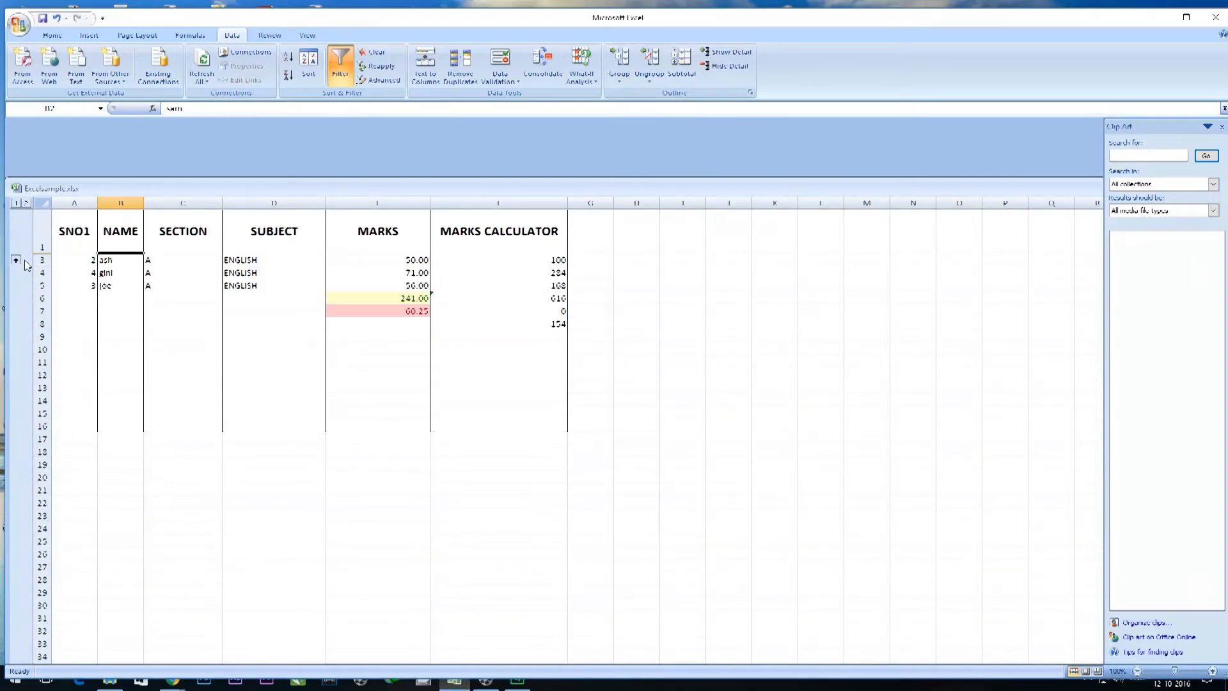
{"action": "left_click", "coordinate": [16, 259]}
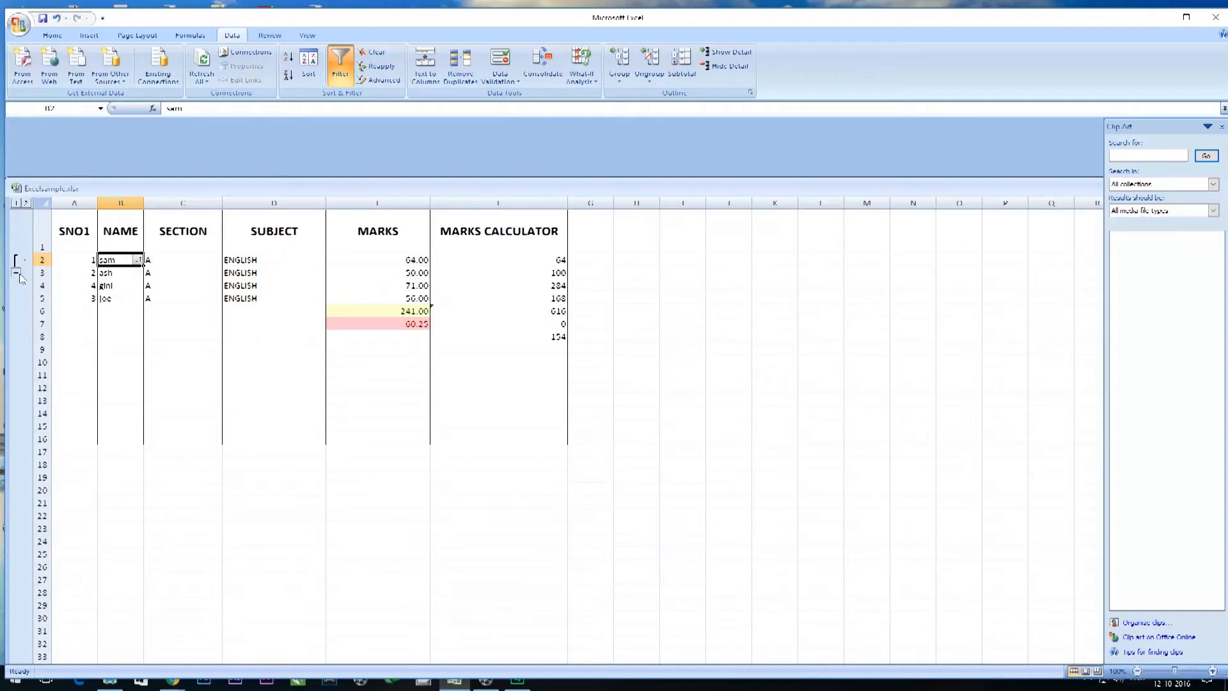
{"action": "left_click", "coordinate": [17, 274]}
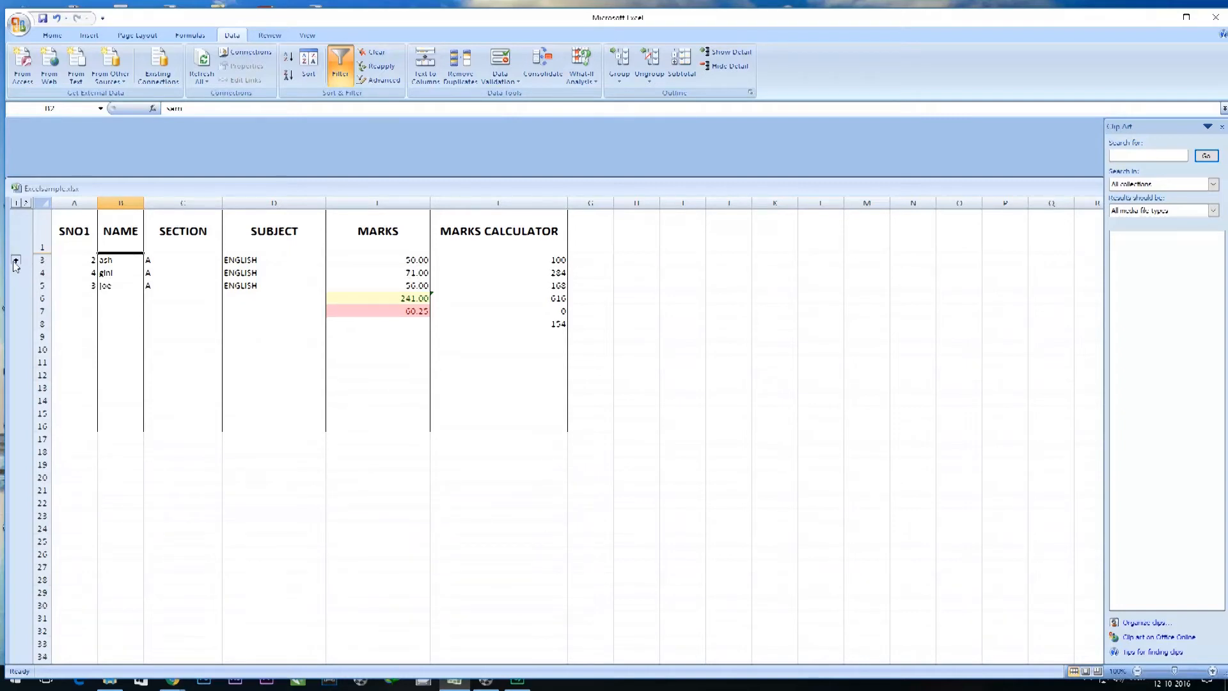
{"action": "left_click", "coordinate": [16, 260]}
{"action": "left_click", "coordinate": [689, 374]}
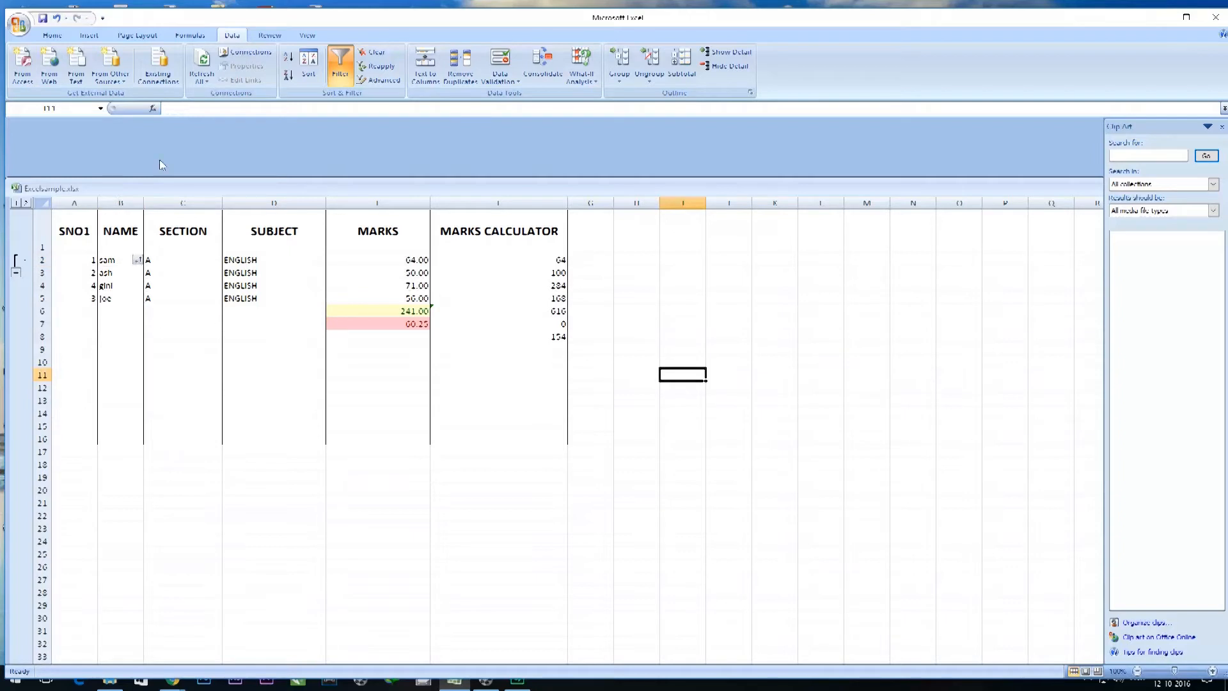
Try to ungroup rows from cell I11, and test the row 2 outline by collapsing and expanding it.
{"action": "left_click", "coordinate": [649, 76]}
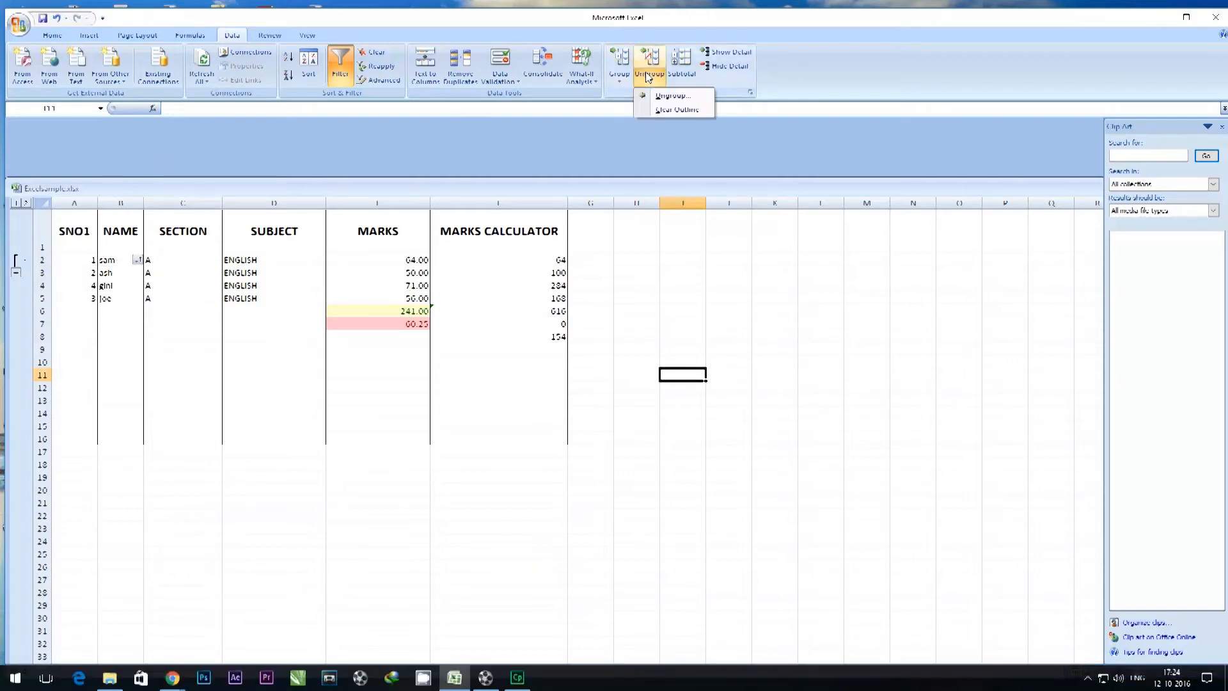
{"action": "left_click", "coordinate": [659, 96]}
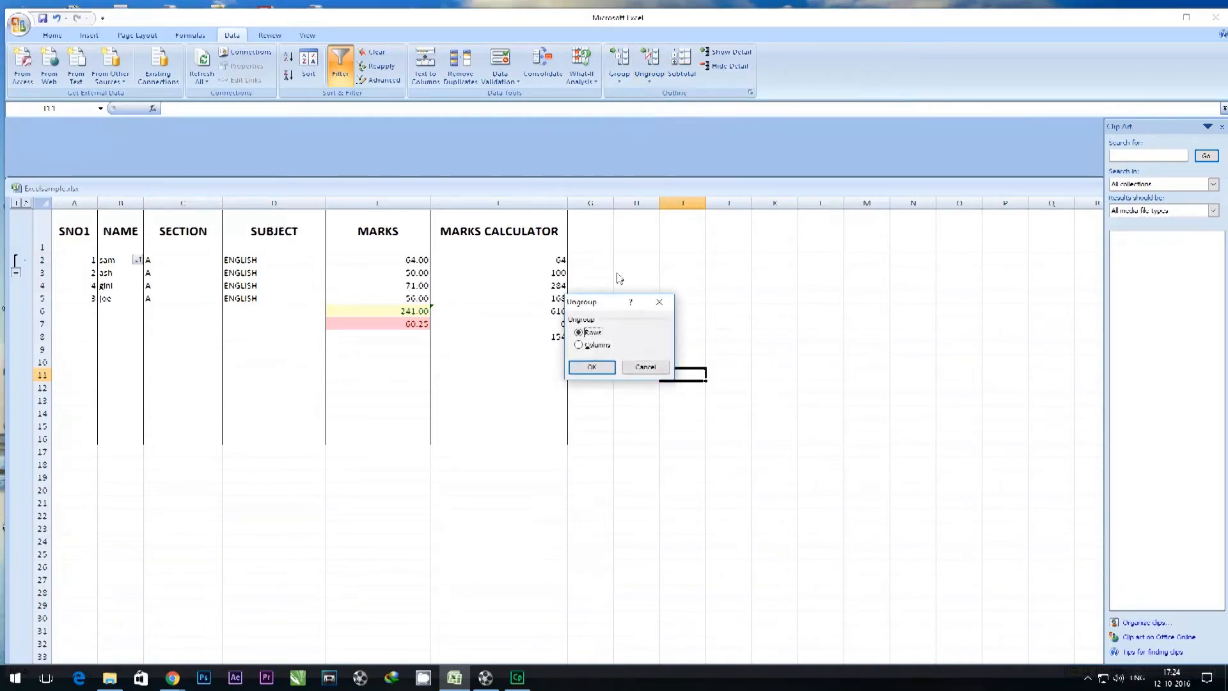
{"action": "left_click", "coordinate": [593, 366]}
{"action": "left_click", "coordinate": [598, 370]}
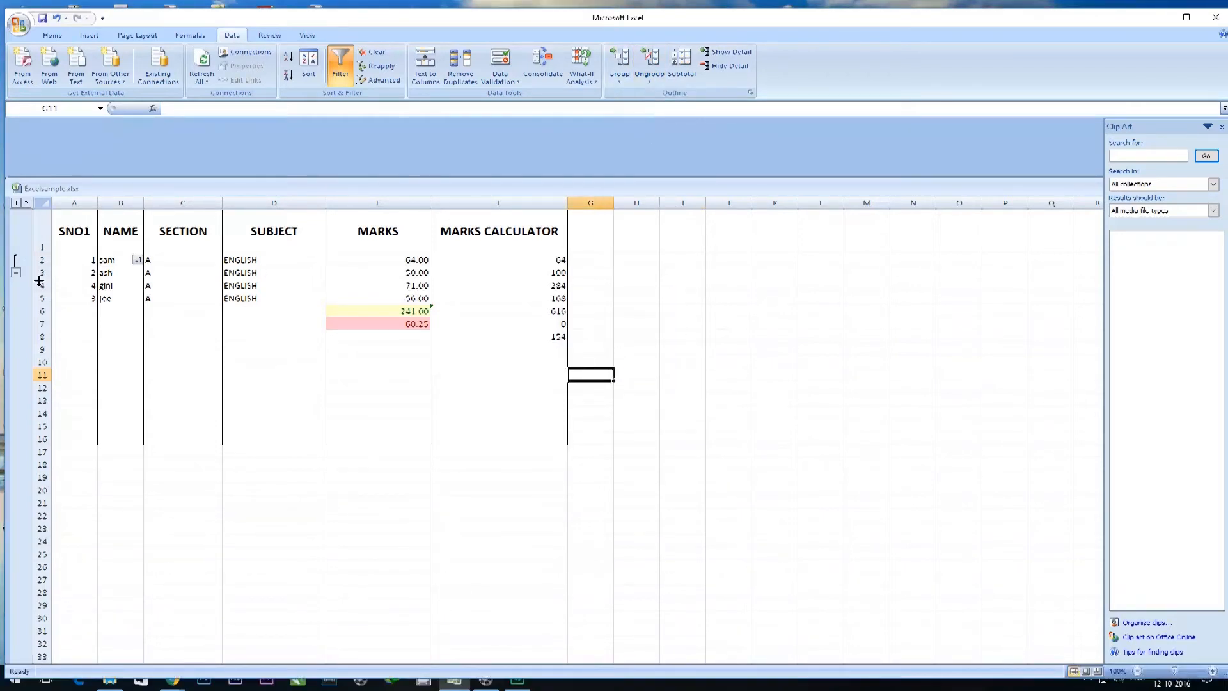
{"action": "left_click", "coordinate": [15, 275]}
{"action": "left_click", "coordinate": [21, 262]}
{"action": "left_click", "coordinate": [628, 308]}
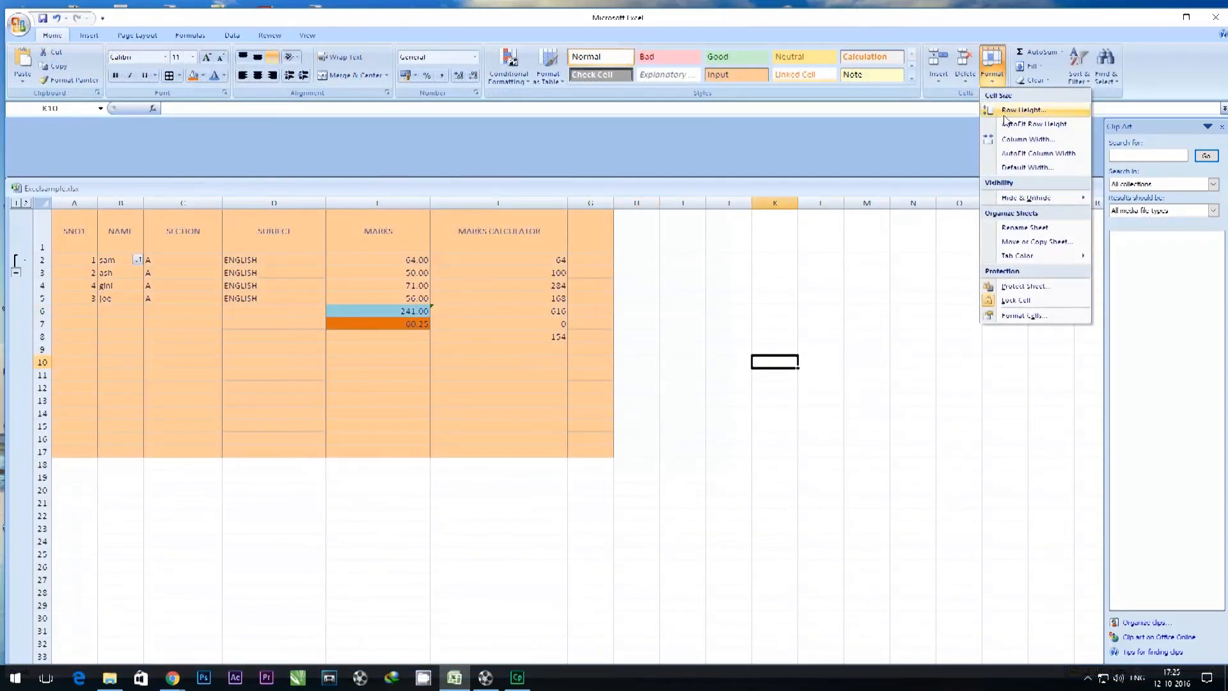
Set the height of row 10 to 67.
{"action": "left_click", "coordinate": [1021, 110]}
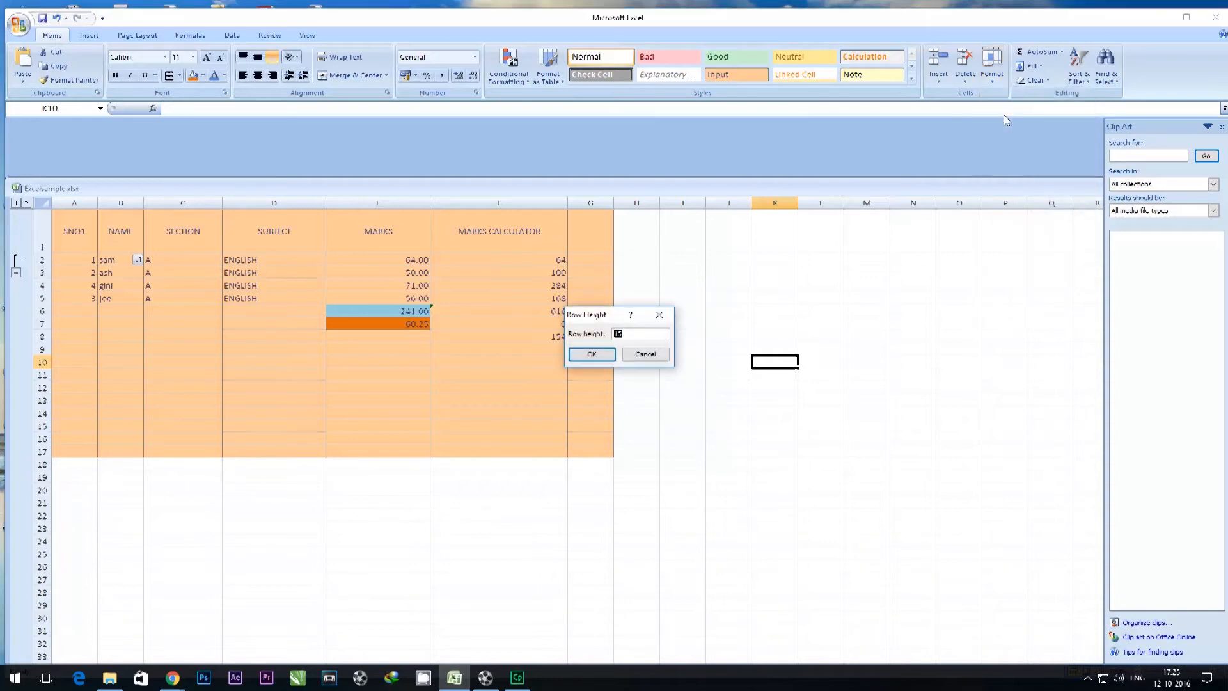
{"action": "type", "text": "67"}
{"action": "left_click", "coordinate": [591, 354]}
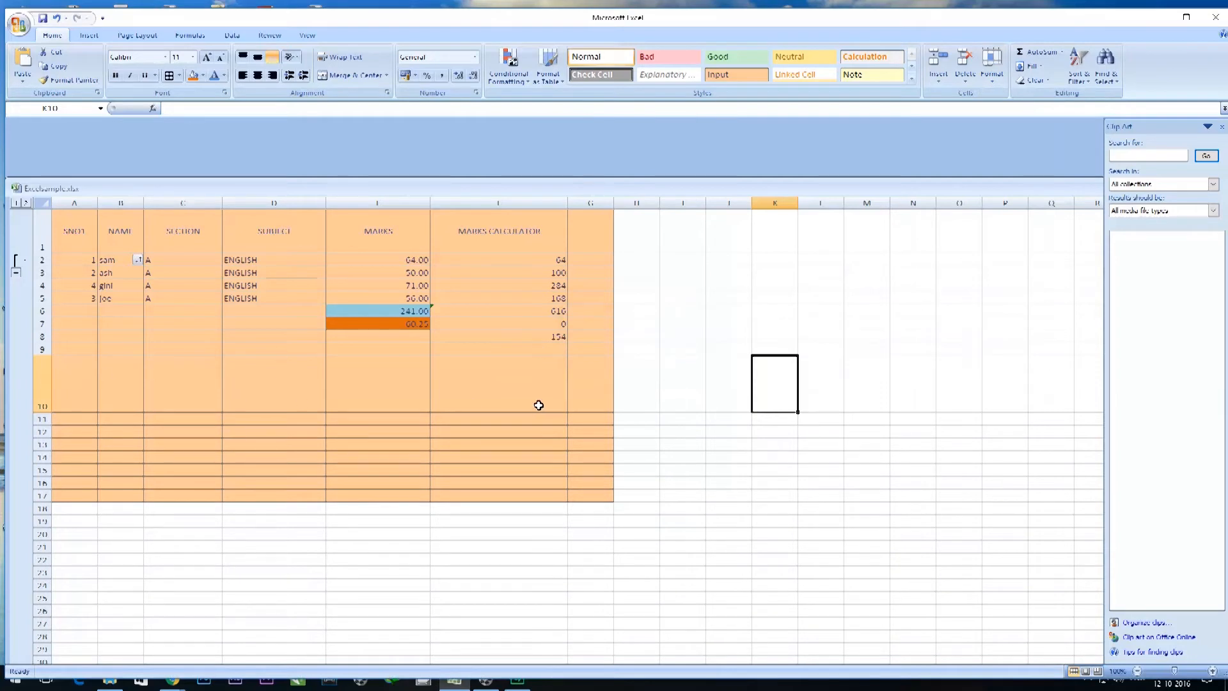
{"action": "left_click", "coordinate": [648, 361]}
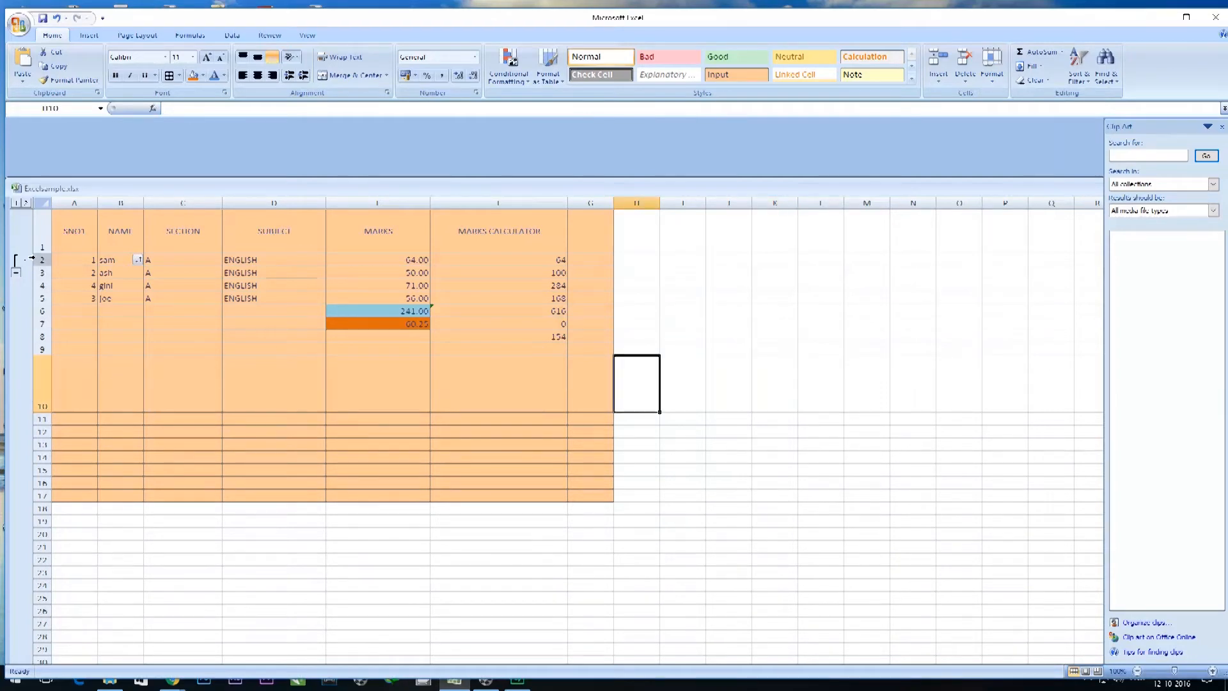
Apply one uniform row height to rows 1 through 17 of the marks table.
{"action": "left_click_drag", "start_coordinate": [40, 247], "coordinate": [36, 497]}
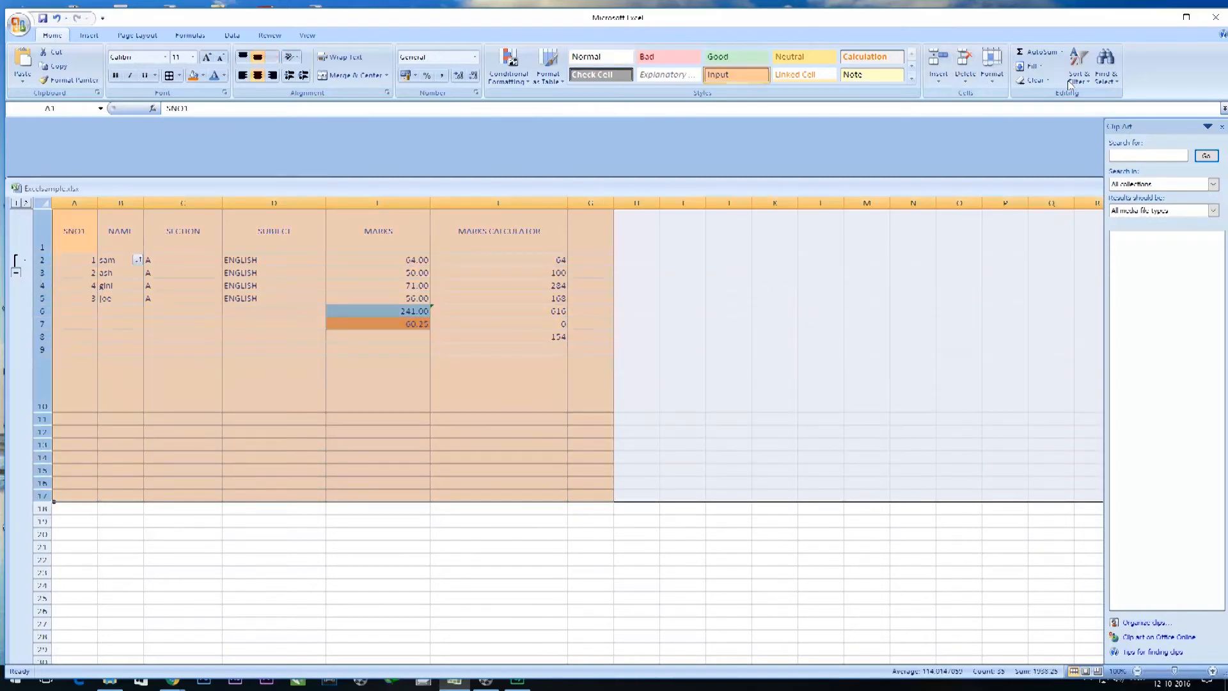
{"action": "left_click", "coordinate": [1087, 82]}
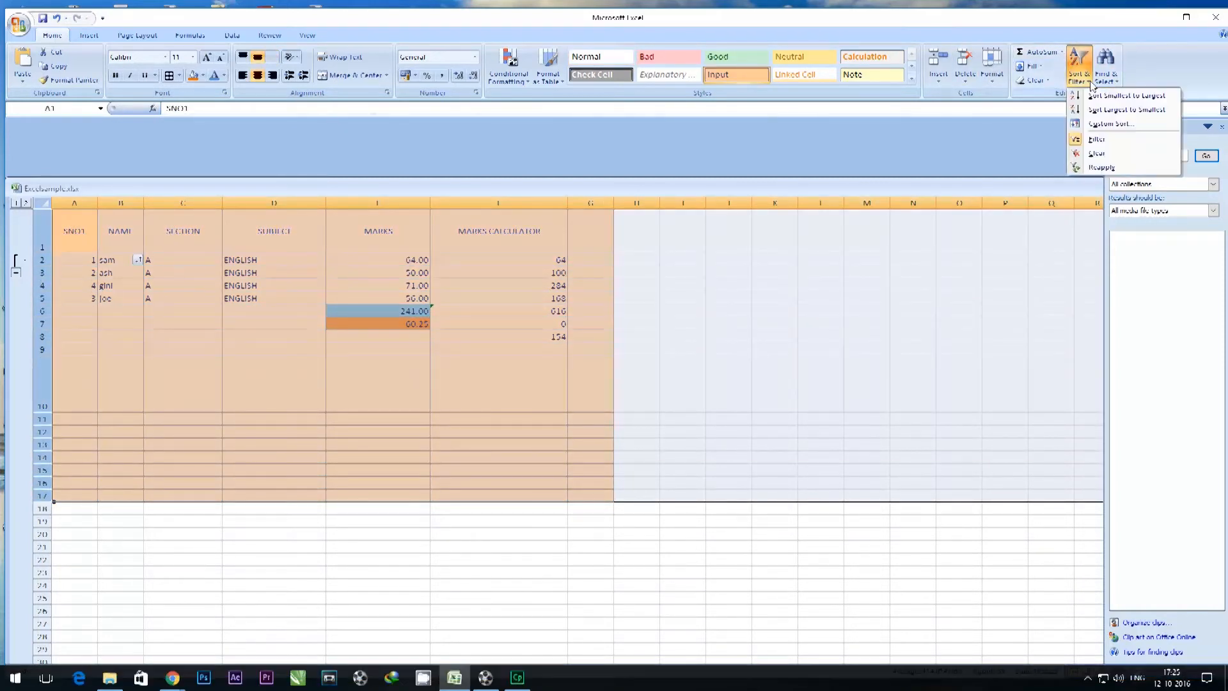
{"action": "left_click", "coordinate": [1116, 82]}
{"action": "left_click", "coordinate": [1055, 94]}
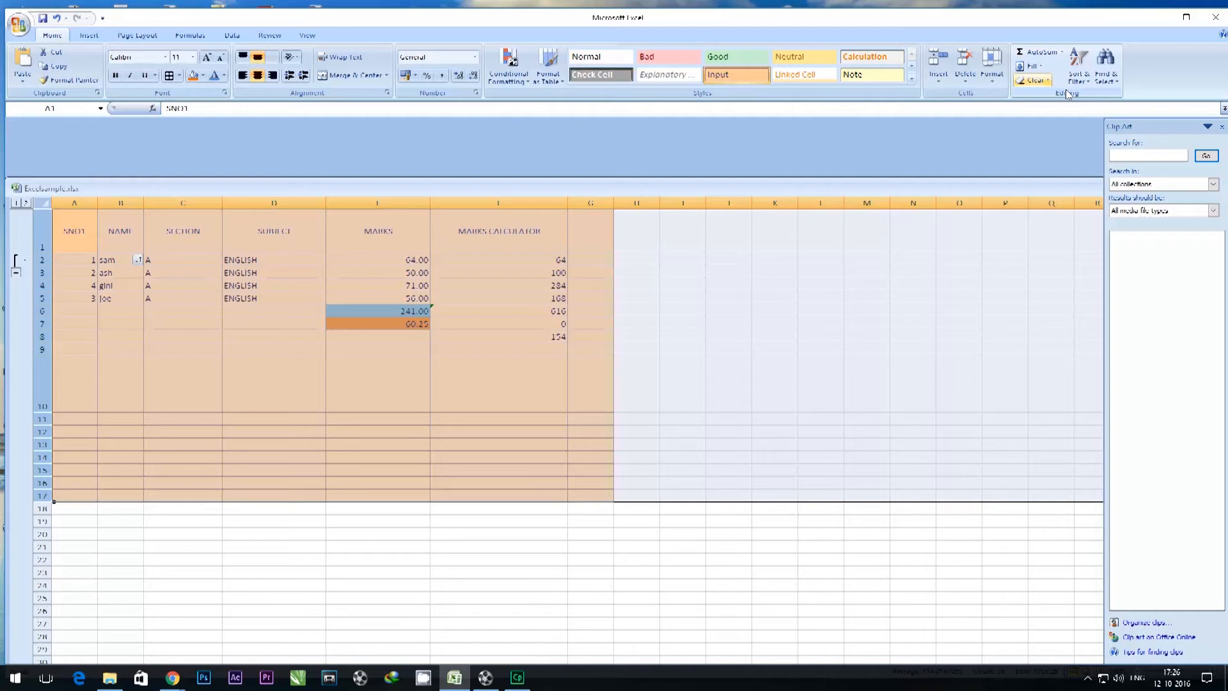
{"action": "left_click", "coordinate": [994, 77]}
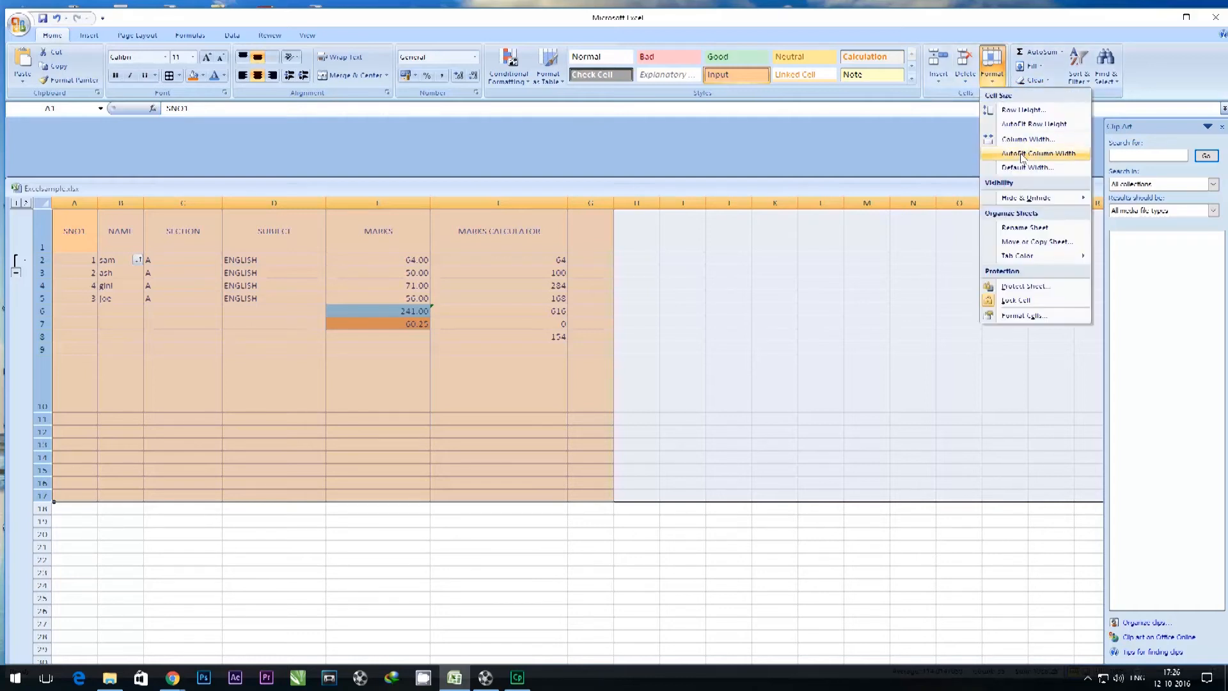
{"action": "left_click", "coordinate": [1023, 109]}
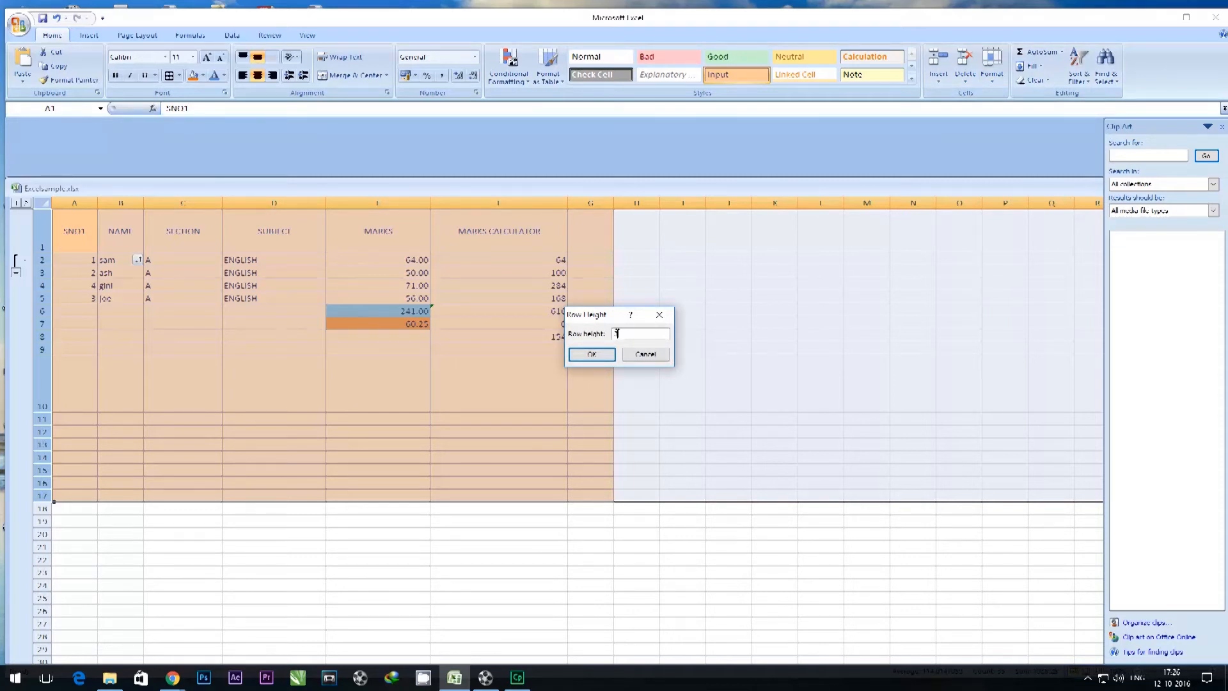
{"action": "left_click", "coordinate": [592, 353]}
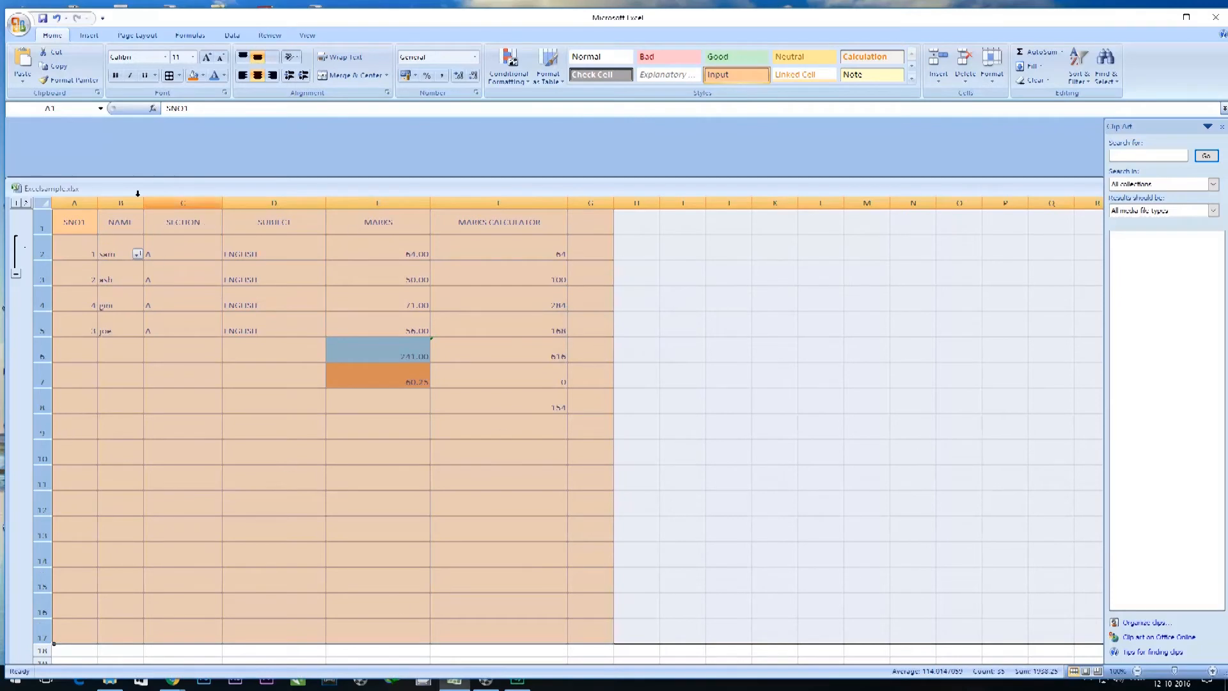
Set the width of columns A through G to 25.
{"action": "left_click_drag", "start_coordinate": [74, 202], "coordinate": [594, 209]}
{"action": "left_click", "coordinate": [992, 71]}
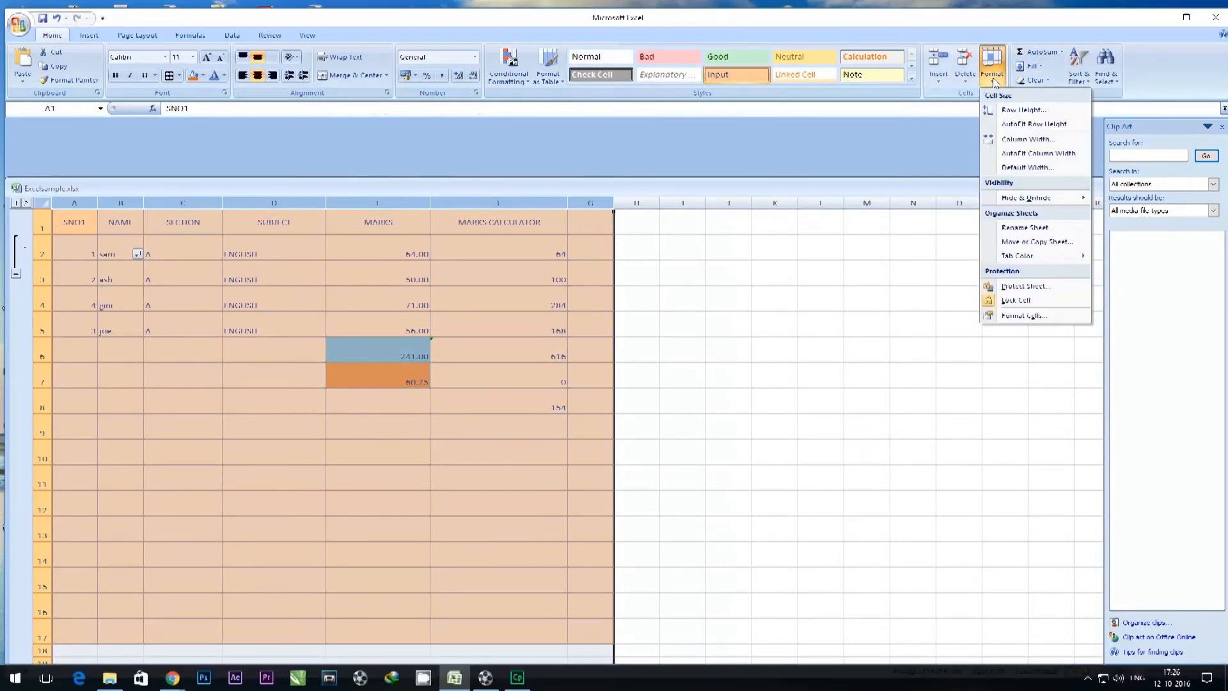
{"action": "left_click", "coordinate": [1011, 142]}
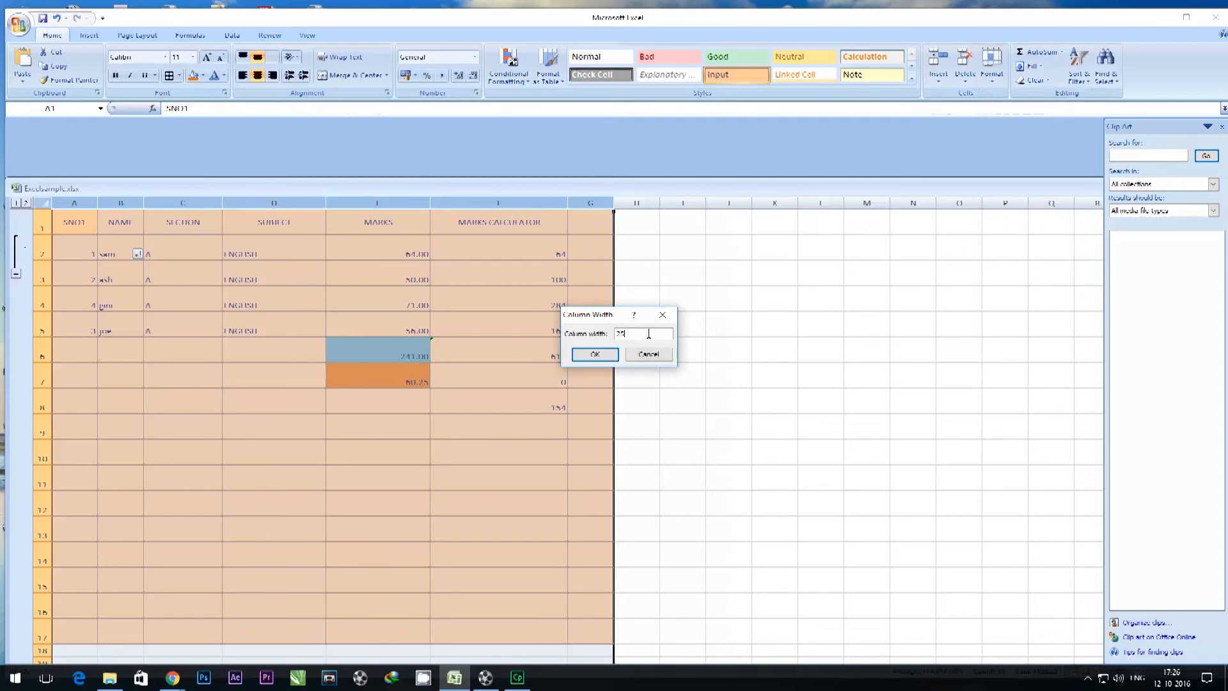
{"action": "left_click", "coordinate": [594, 354]}
{"action": "left_click", "coordinate": [1058, 320]}
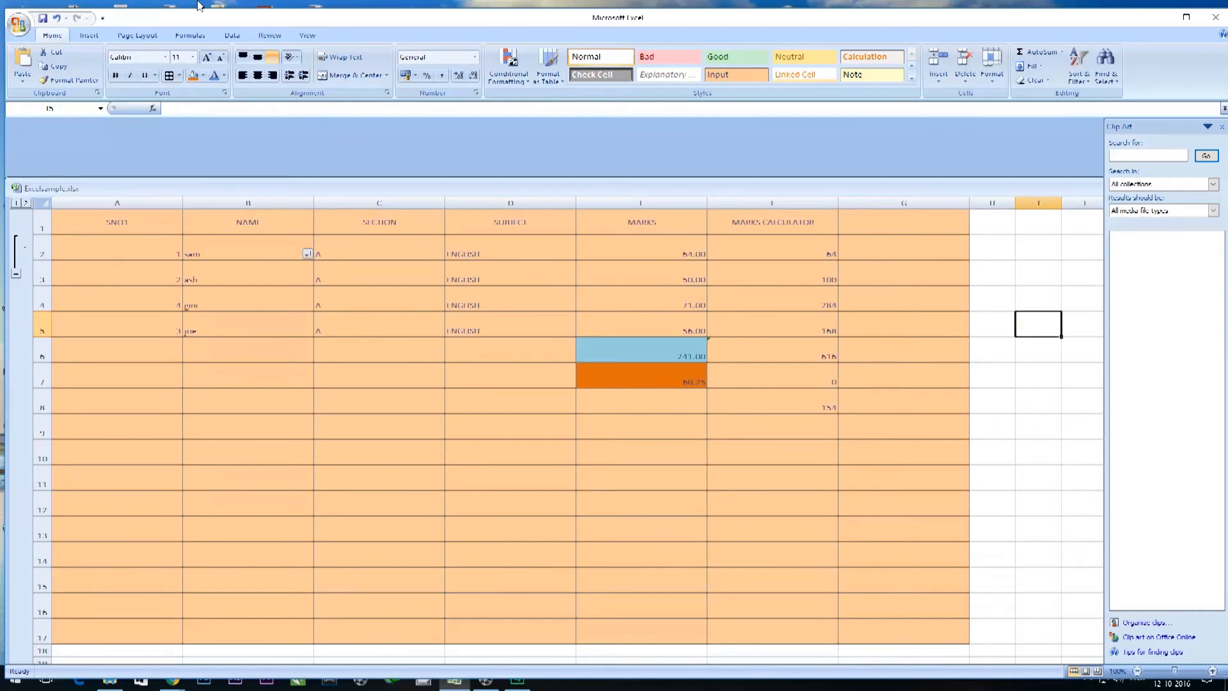
View the marks sheet in Page Layout view, and return it to Normal view.
{"action": "left_click", "coordinate": [265, 38]}
{"action": "left_click", "coordinate": [228, 37]}
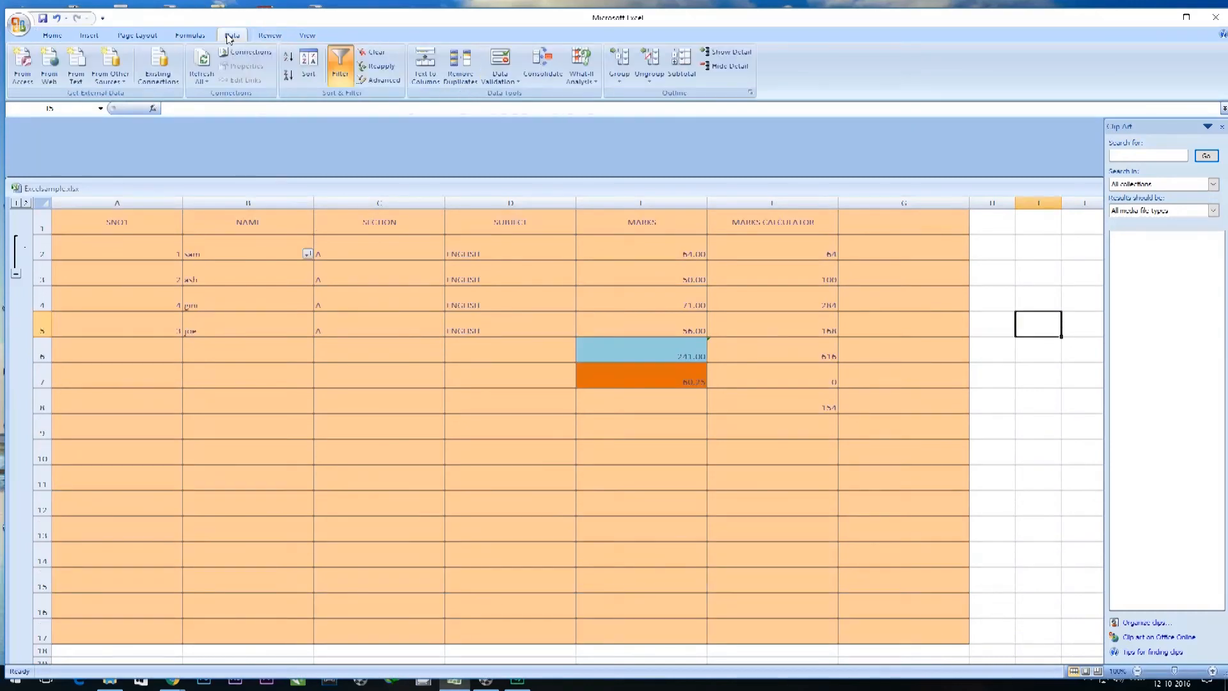
{"action": "left_click", "coordinate": [269, 37]}
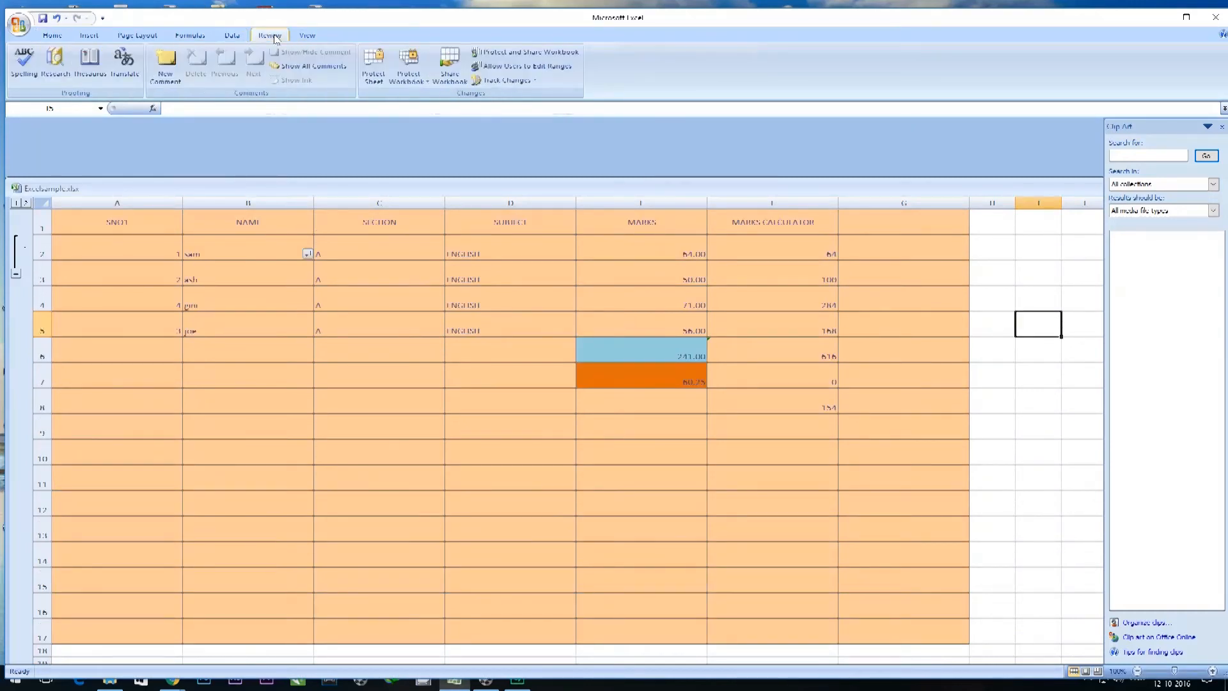
{"action": "left_click", "coordinate": [302, 37]}
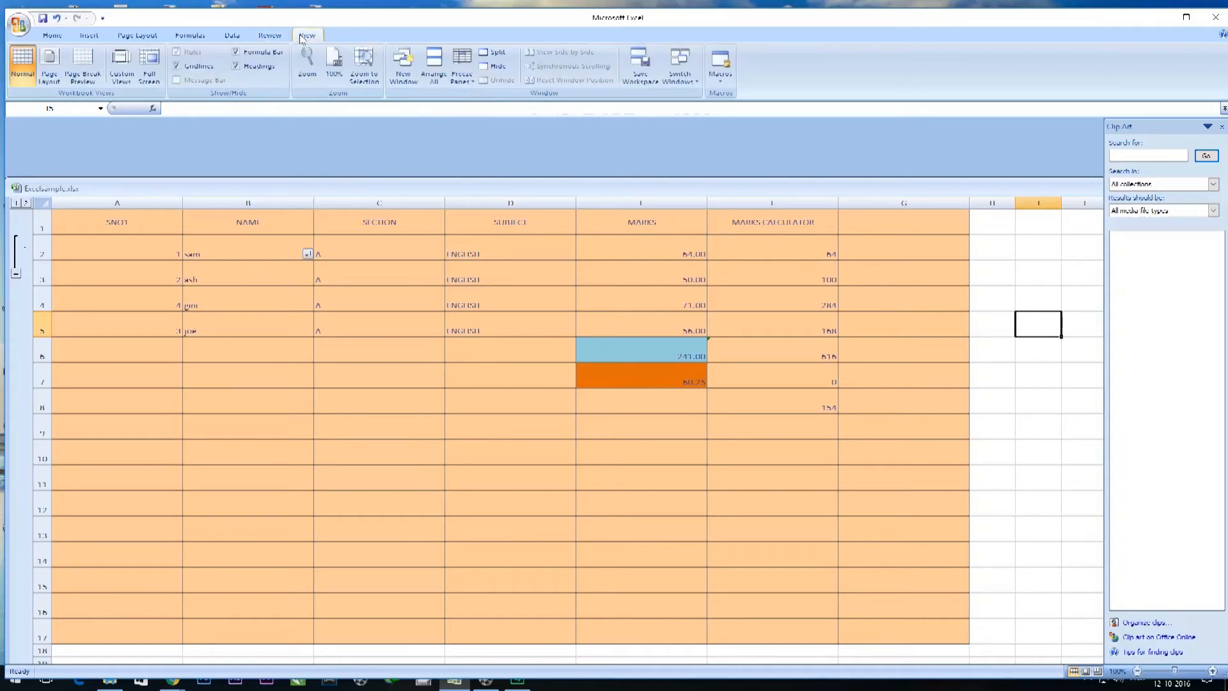
{"action": "left_click", "coordinate": [50, 70]}
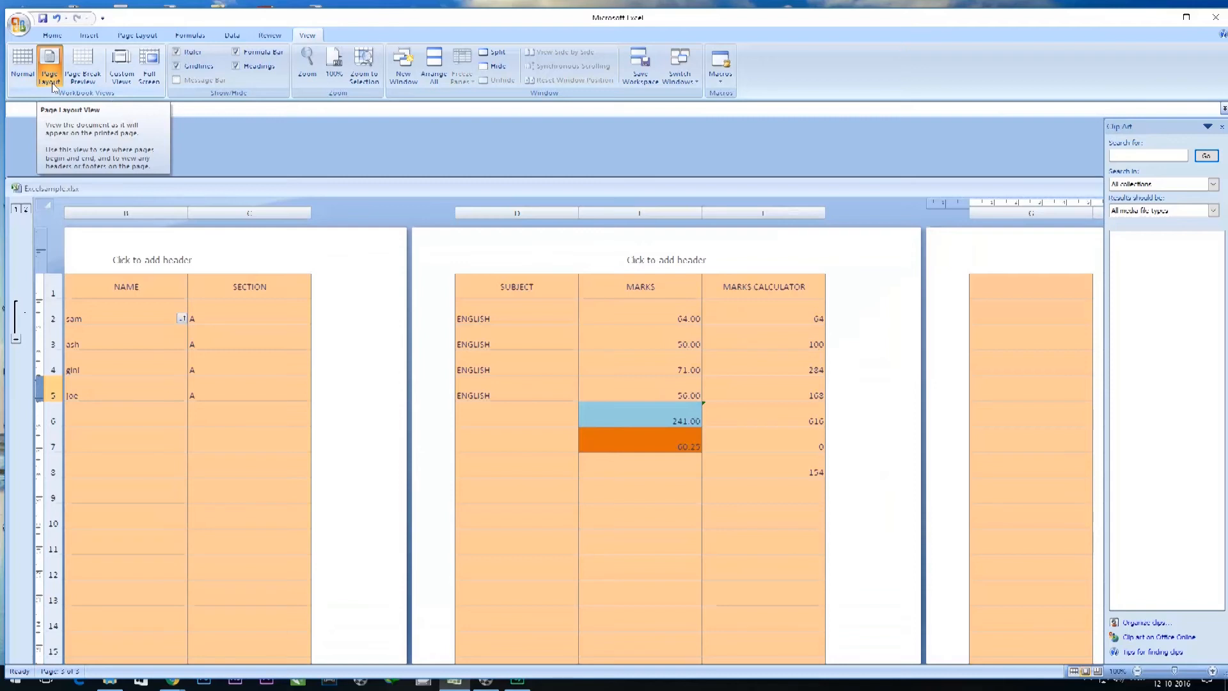
{"action": "left_click", "coordinate": [23, 64]}
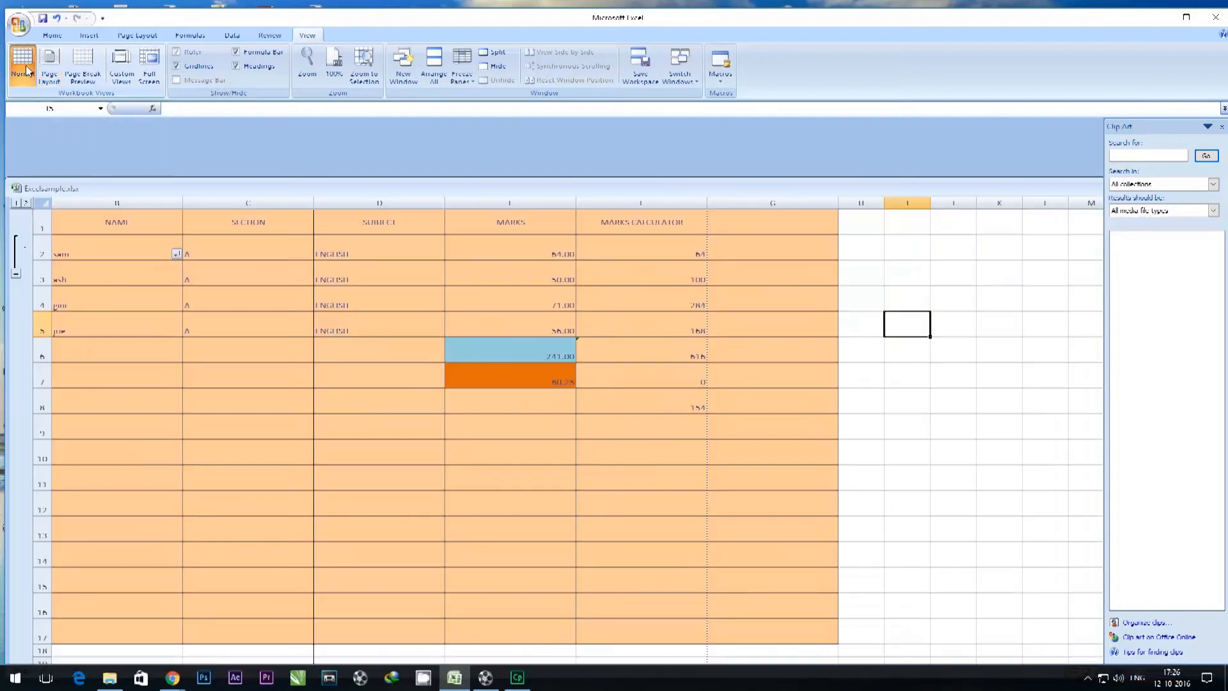
Move the page breaks in Page Break Preview past column G so the whole marks table fits on one page.
{"action": "left_click", "coordinate": [87, 70]}
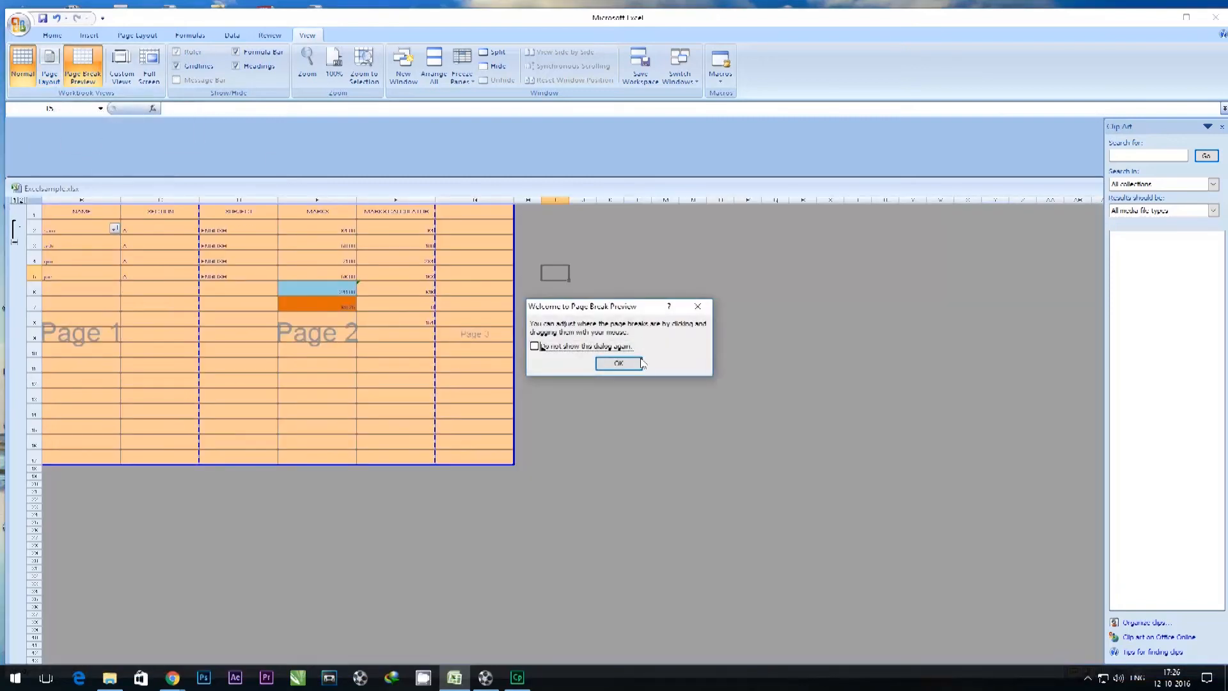
{"action": "left_click", "coordinate": [618, 364]}
{"action": "left_click_drag", "start_coordinate": [199, 357], "coordinate": [440, 349]}
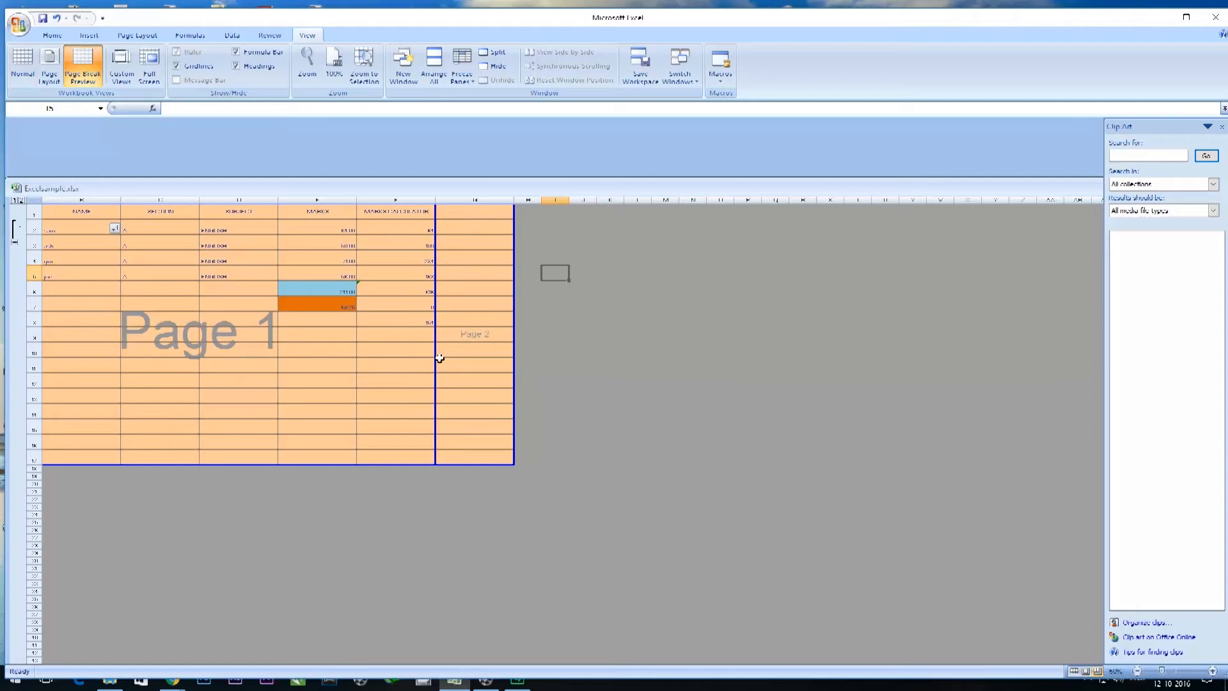
{"action": "left_click_drag", "start_coordinate": [435, 358], "coordinate": [524, 357]}
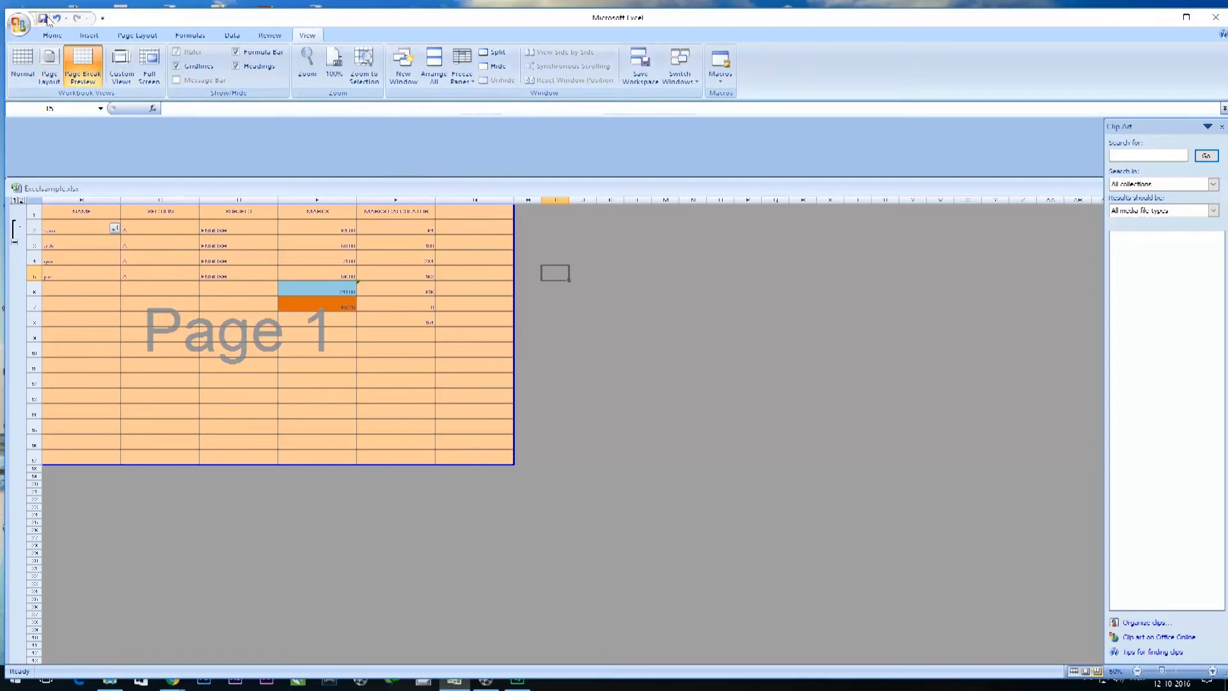
Examine the one-page marks table in Print Preview, zooming in and out, and close the preview.
{"action": "left_click", "coordinate": [20, 25]}
{"action": "mouse_move", "coordinate": [64, 166]}
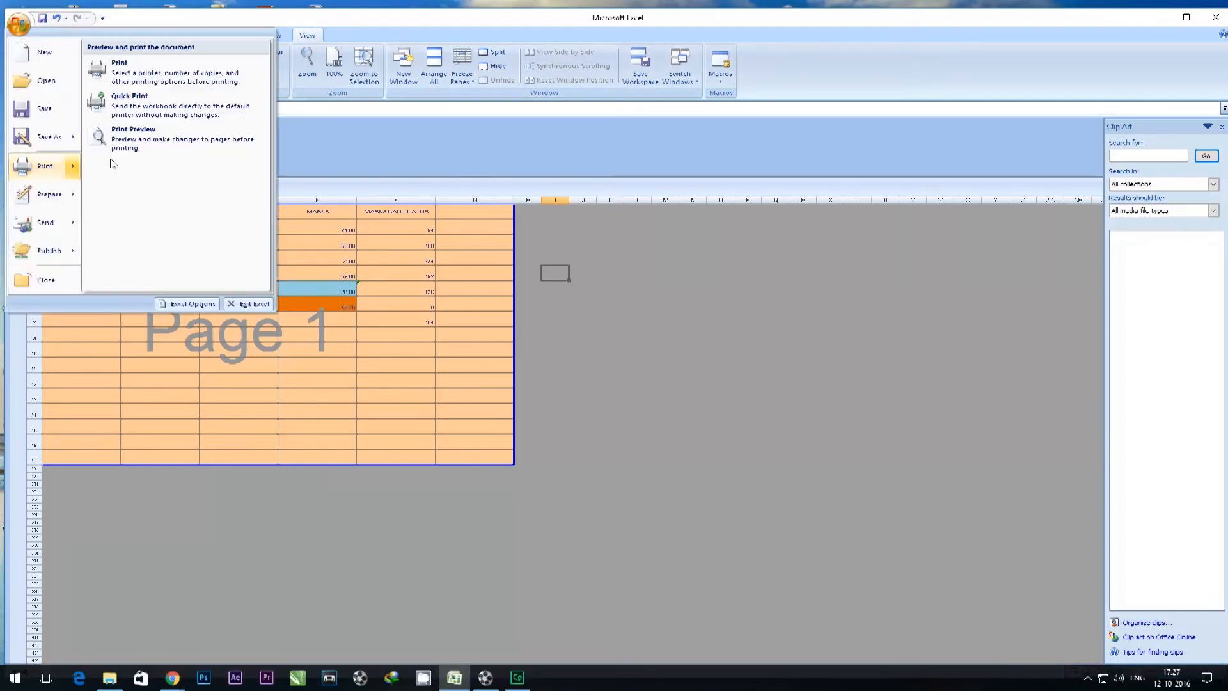
{"action": "left_click", "coordinate": [130, 137]}
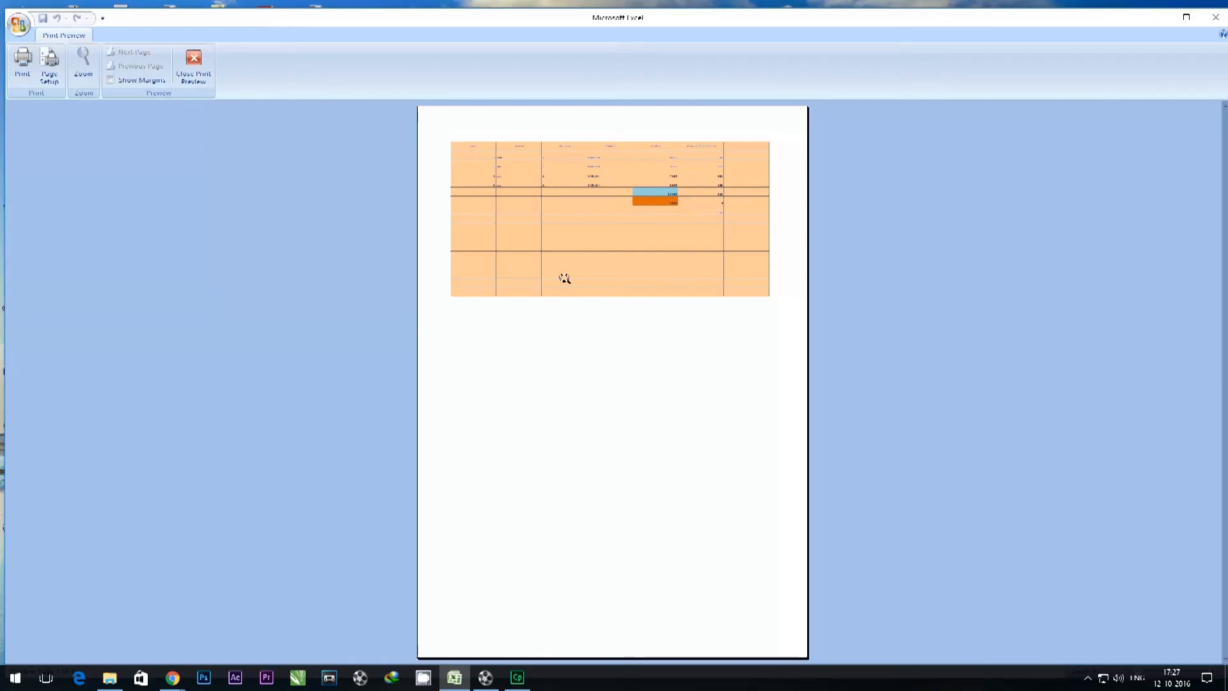
{"action": "left_click", "coordinate": [638, 141]}
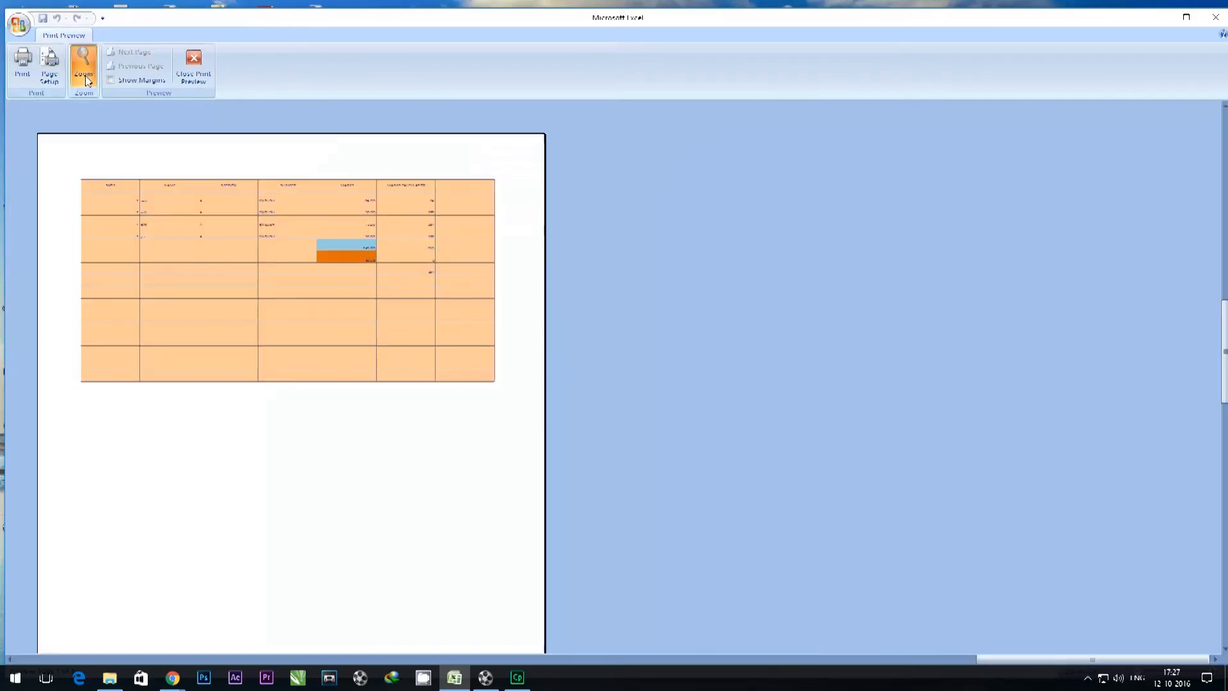
{"action": "scroll", "coordinate": [332, 324], "scroll_direction": "up", "scroll_amount": 3}
{"action": "scroll", "coordinate": [331, 324], "scroll_direction": "down", "scroll_amount": 4}
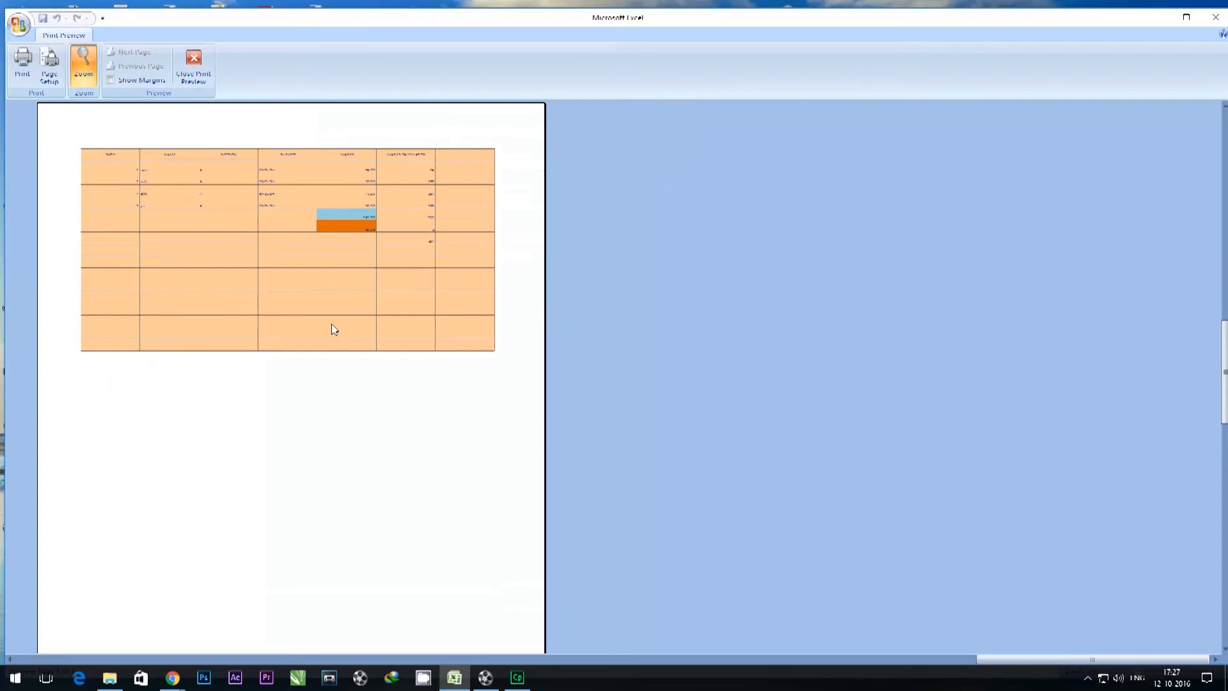
{"action": "left_click", "coordinate": [331, 324]}
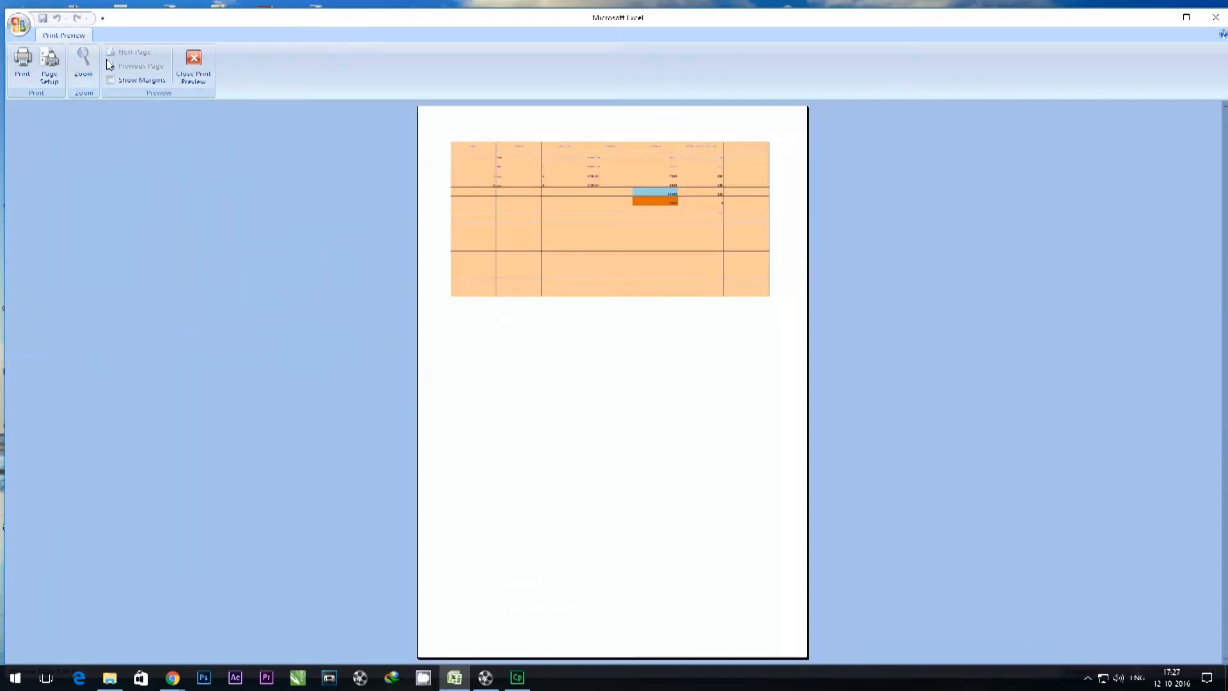
{"action": "left_click", "coordinate": [81, 60]}
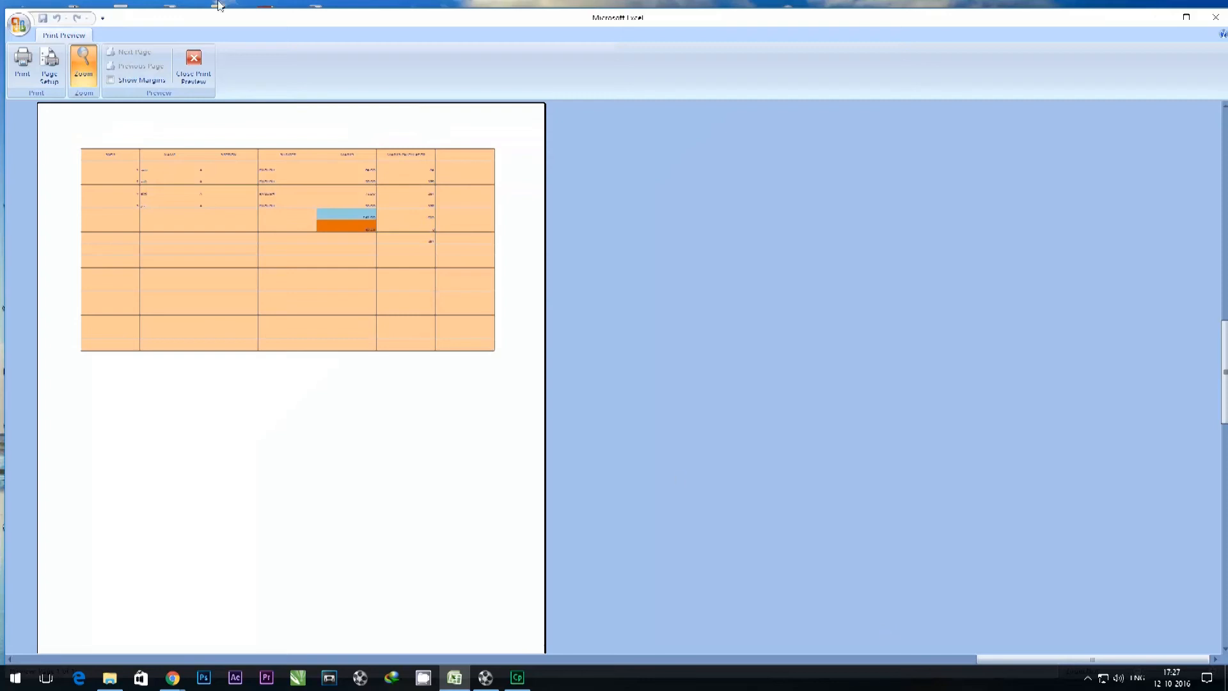
{"action": "left_click", "coordinate": [195, 74]}
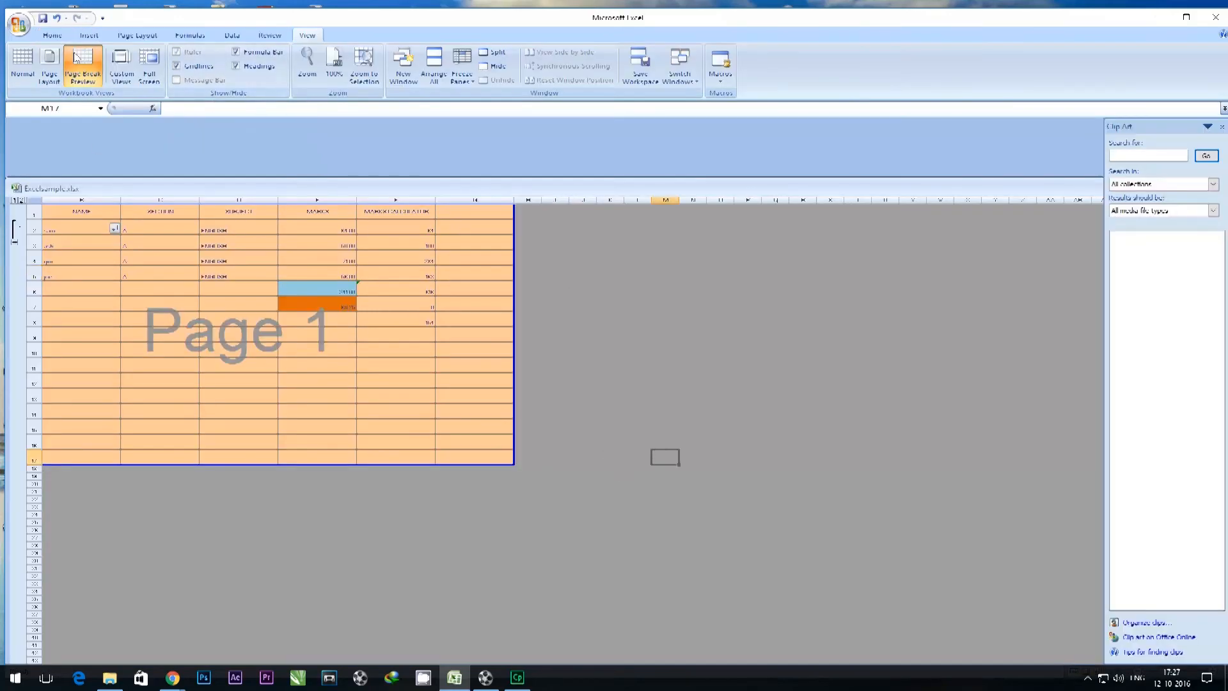
Return the sheet to Normal view and check the page boundary around the end of the table.
{"action": "left_click", "coordinate": [22, 64]}
{"action": "scroll", "coordinate": [1042, 410], "scroll_direction": "down", "scroll_amount": 2}
{"action": "scroll", "coordinate": [1031, 410], "scroll_direction": "up", "scroll_amount": 2}
{"action": "scroll", "coordinate": [1029, 408], "scroll_direction": "down", "scroll_amount": 1}
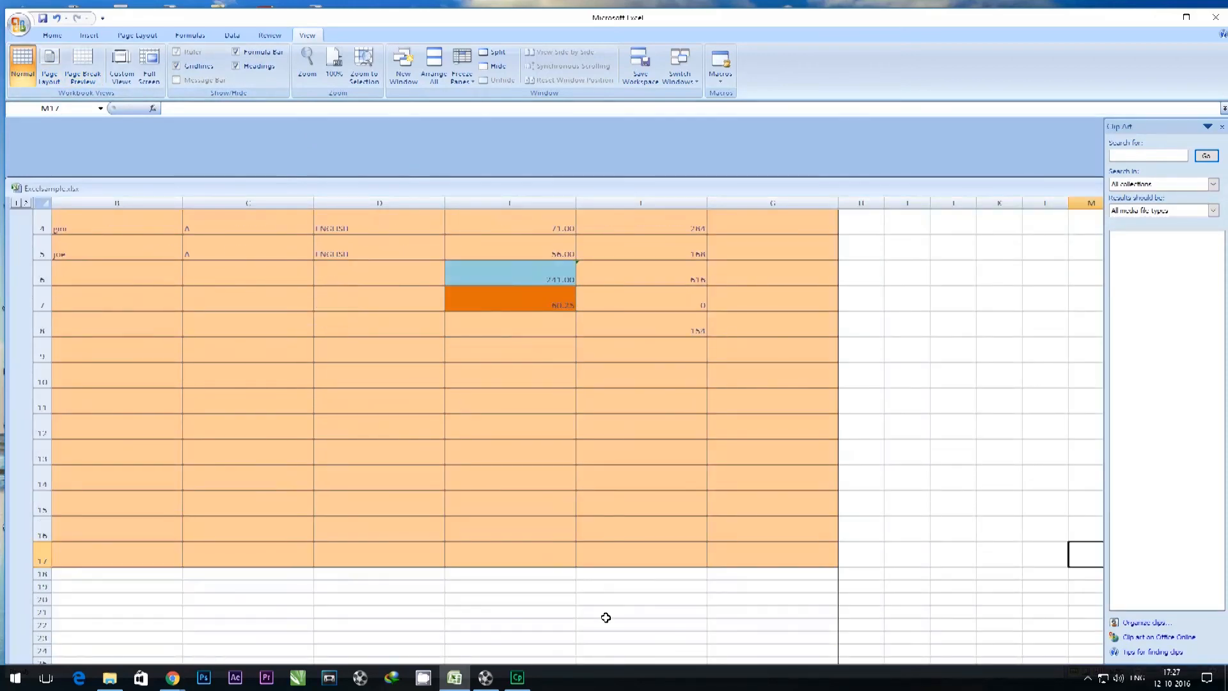
{"action": "left_click", "coordinate": [841, 571]}
{"action": "left_click_drag", "start_coordinate": [840, 570], "coordinate": [472, 401]}
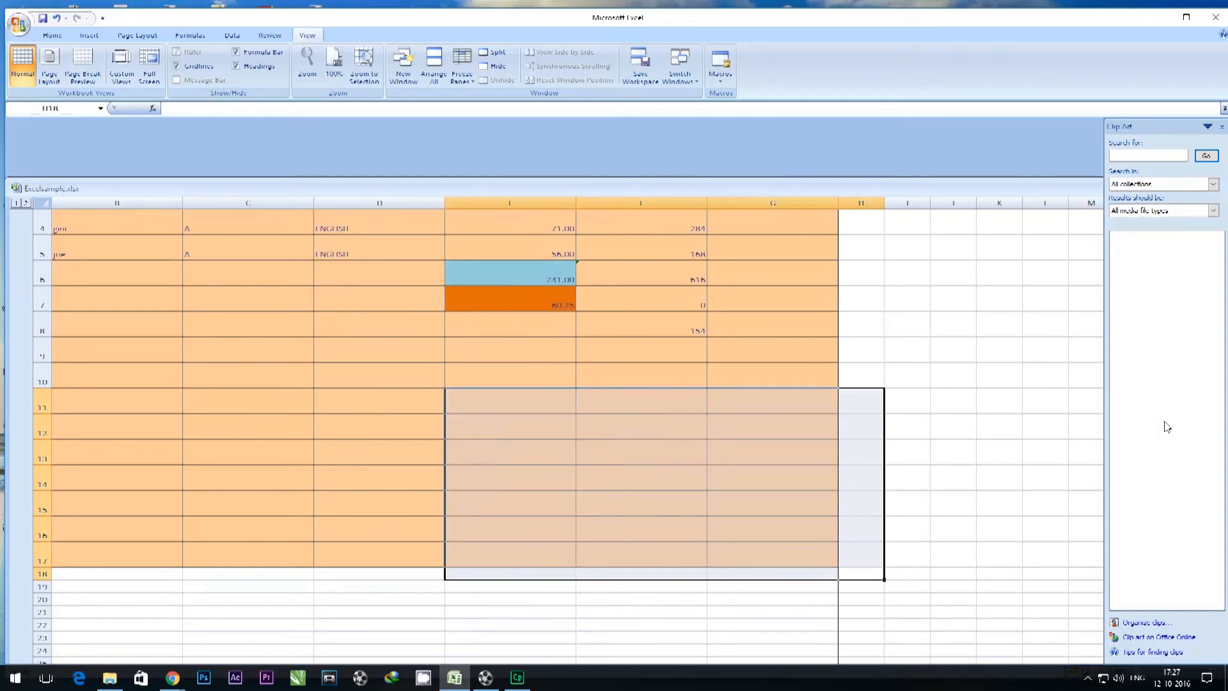
{"action": "left_click", "coordinate": [1094, 372]}
{"action": "scroll", "coordinate": [912, 416], "scroll_direction": "up", "scroll_amount": 1}
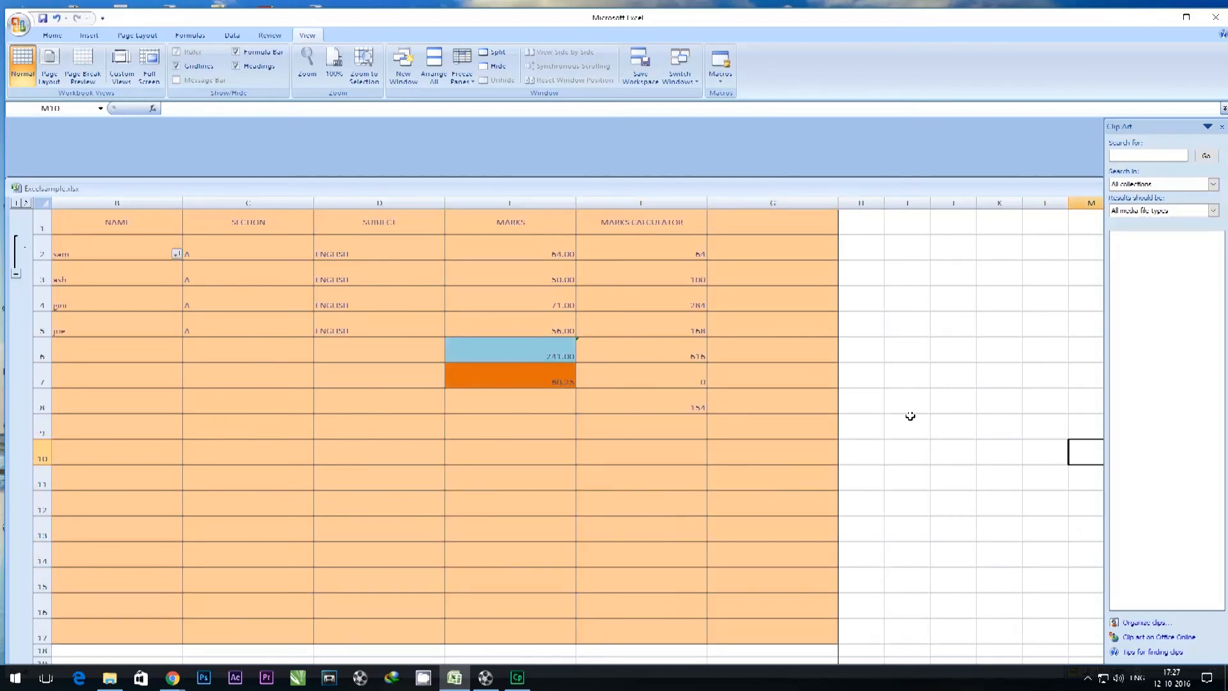
Apply Freeze Panes to the worksheet with row 1 selected.
{"action": "left_click", "coordinate": [461, 68]}
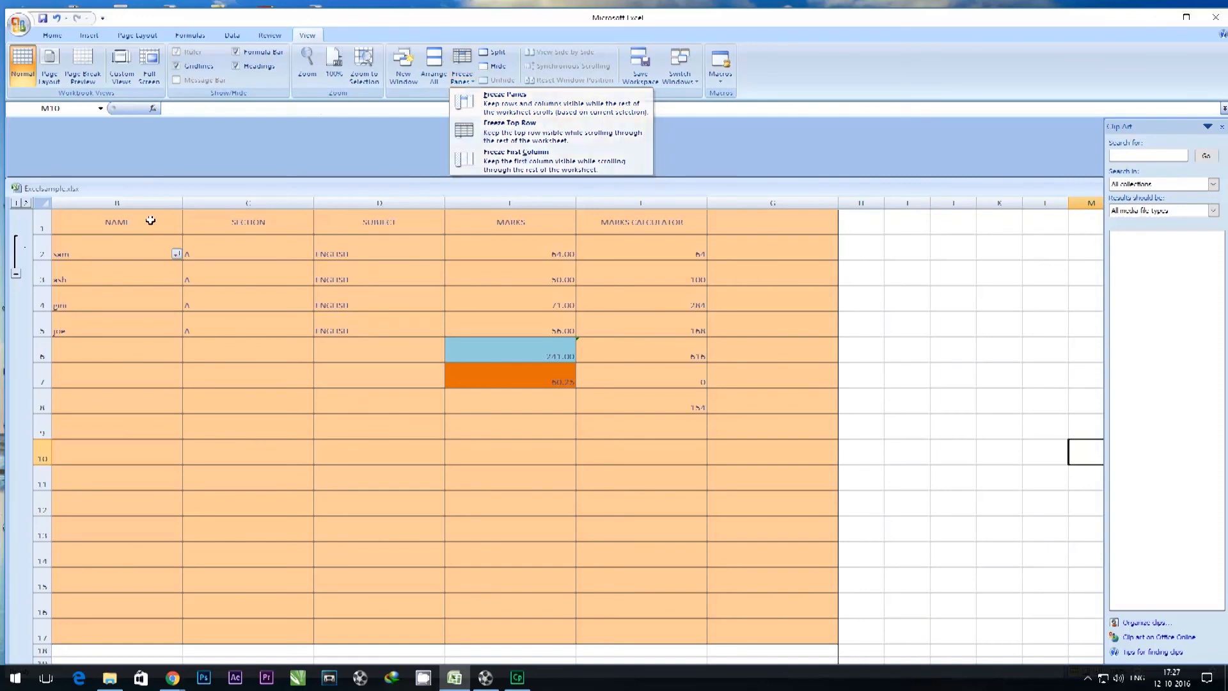
{"action": "left_click", "coordinate": [123, 234]}
{"action": "left_click", "coordinate": [44, 225]}
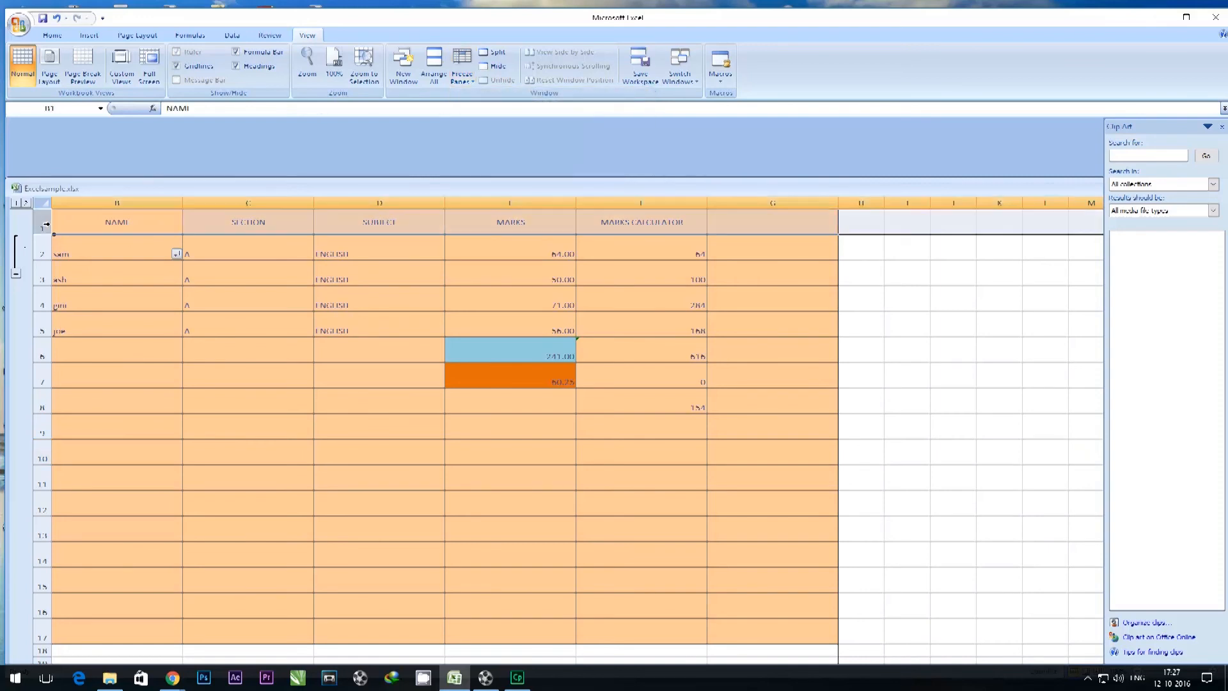
{"action": "left_click", "coordinate": [461, 67]}
{"action": "left_click", "coordinate": [487, 100]}
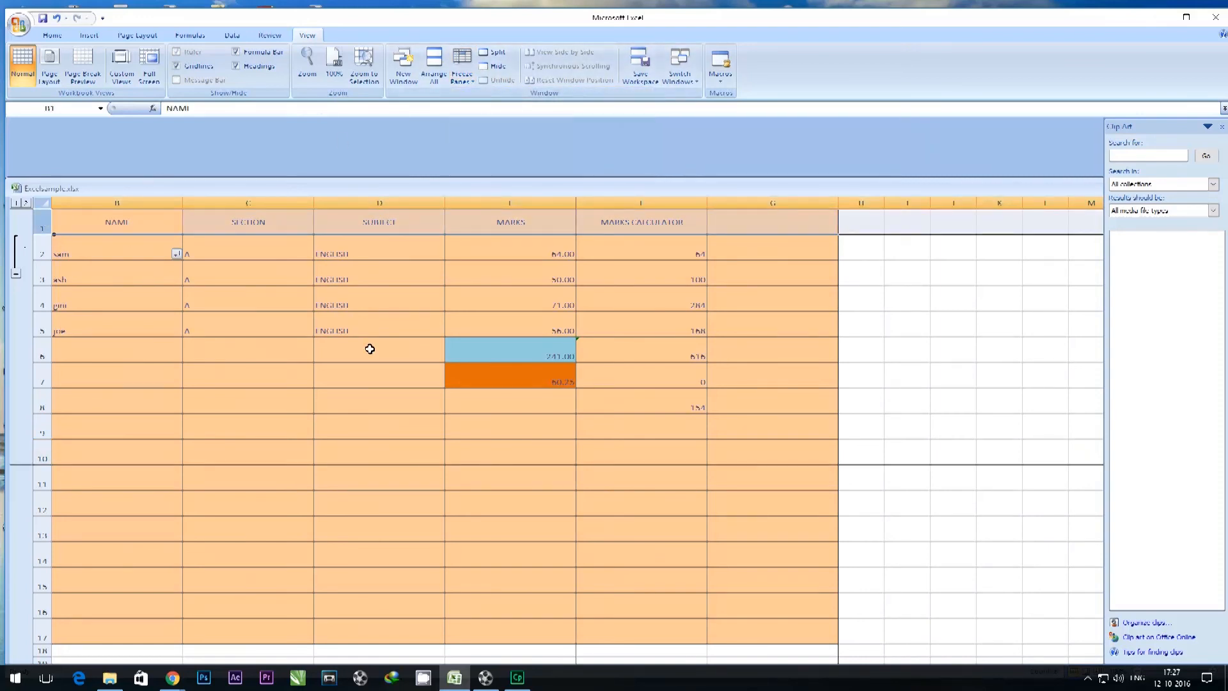
Scroll down and back up the sheet to check which rows stay frozen.
{"action": "left_click", "coordinate": [430, 316]}
{"action": "scroll", "coordinate": [392, 259], "scroll_direction": "down", "scroll_amount": 14}
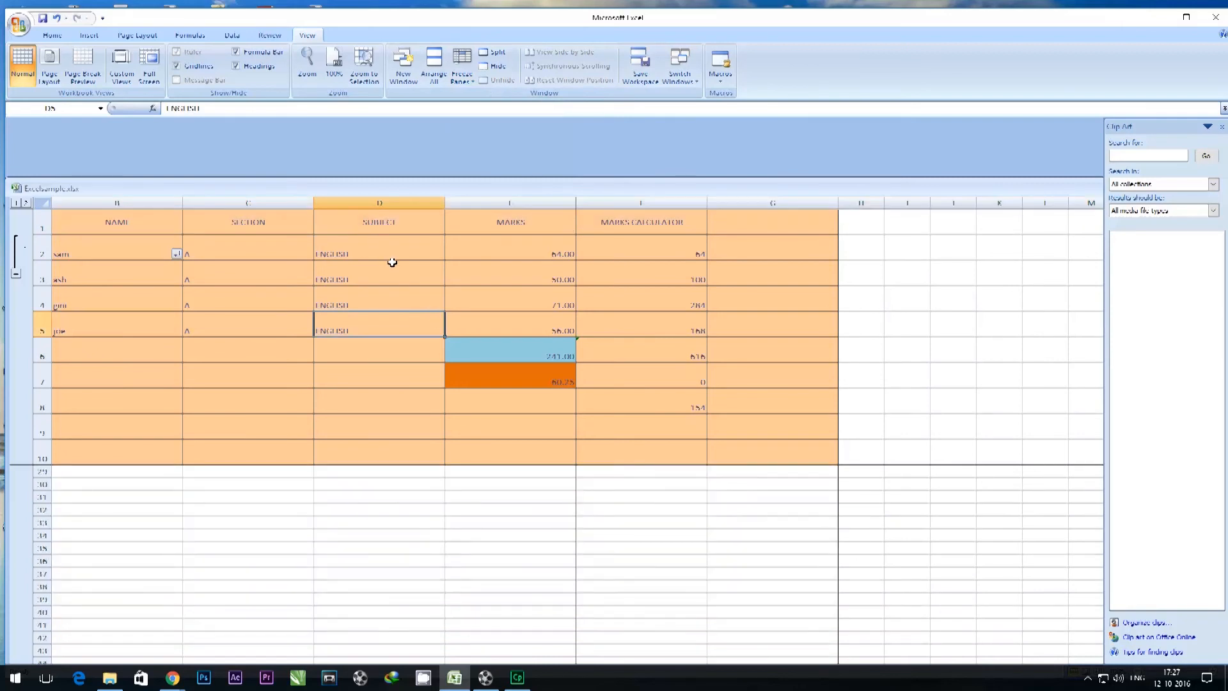
{"action": "scroll", "coordinate": [392, 263], "scroll_direction": "down", "scroll_amount": 20}
{"action": "scroll", "coordinate": [394, 285], "scroll_direction": "down", "scroll_amount": 1}
{"action": "scroll", "coordinate": [61, 472], "scroll_direction": "down", "scroll_amount": 6}
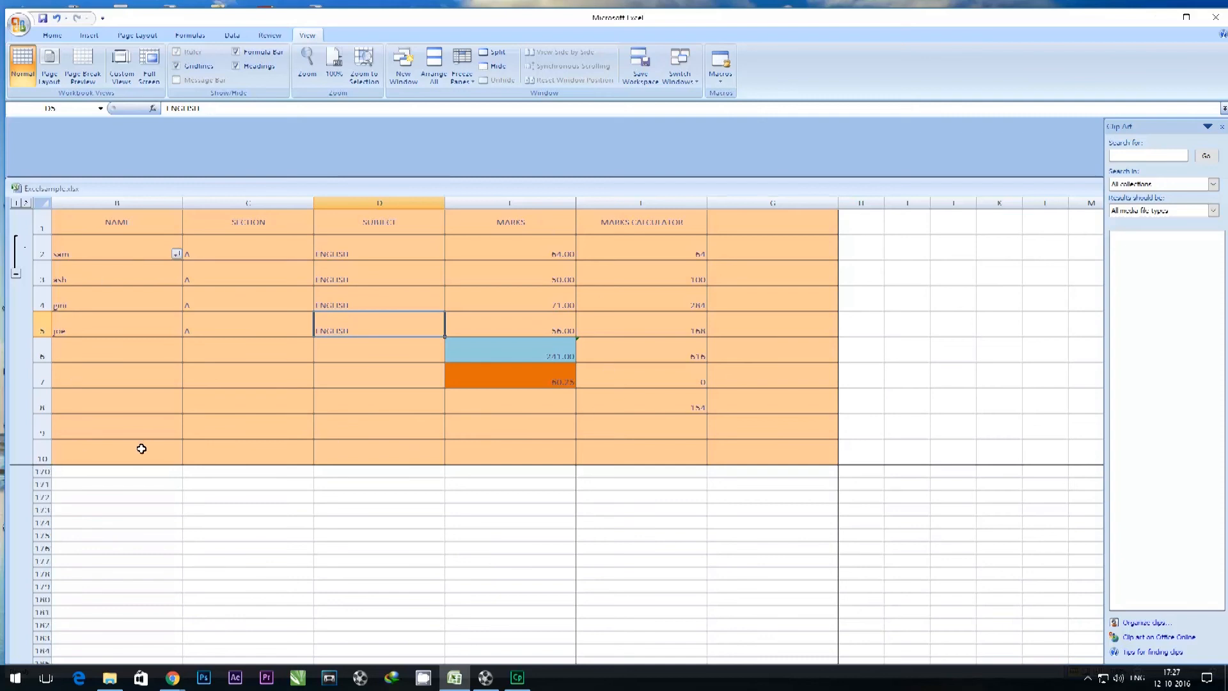
{"action": "scroll", "coordinate": [149, 487], "scroll_direction": "down", "scroll_amount": 1}
{"action": "scroll", "coordinate": [149, 487], "scroll_direction": "up", "scroll_amount": 20}
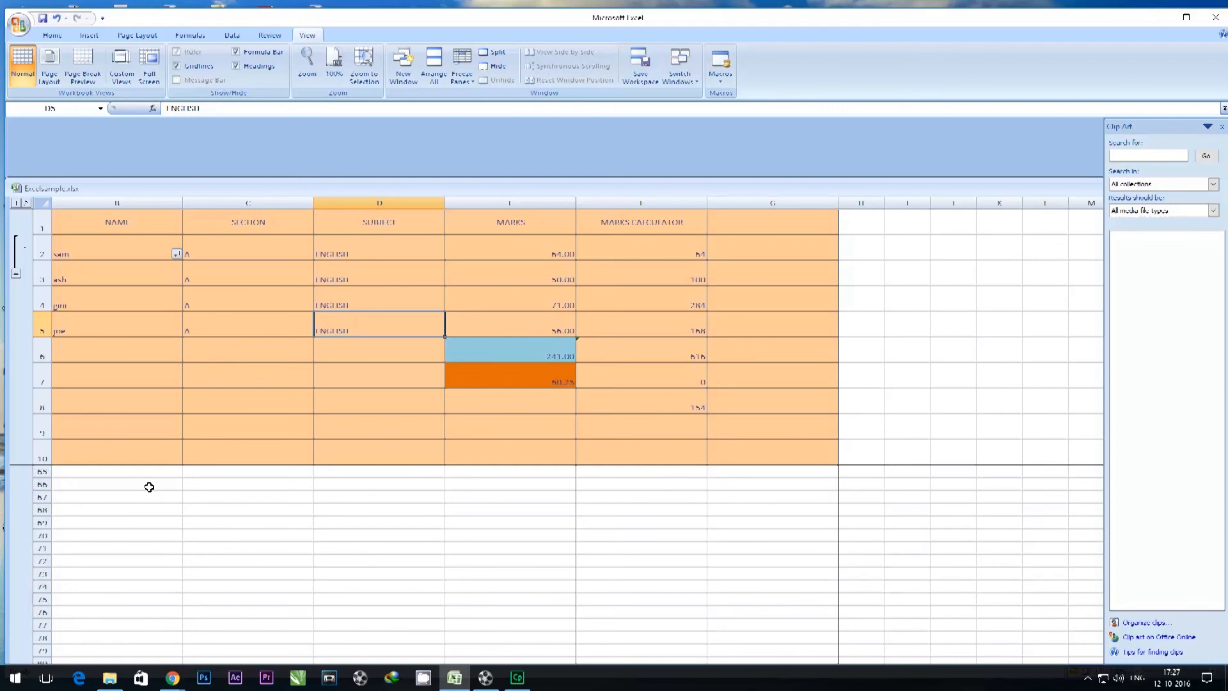
{"action": "scroll", "coordinate": [149, 486], "scroll_direction": "up", "scroll_amount": 1}
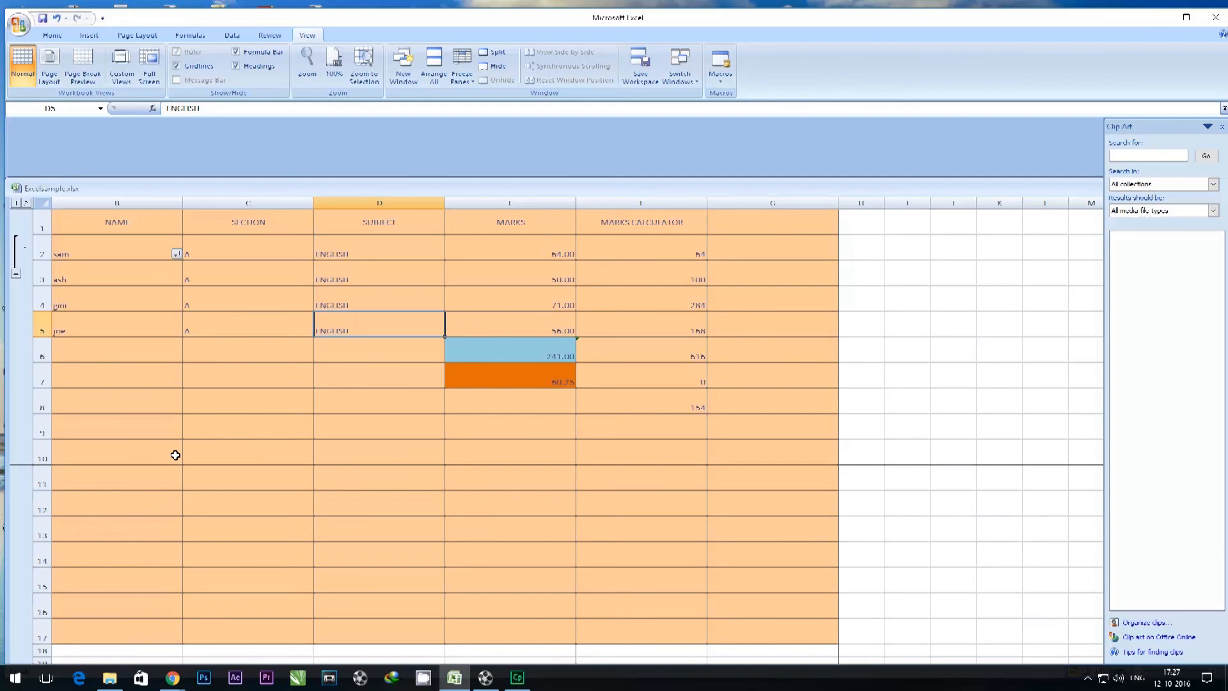
Freeze only the top row of the worksheet and check by scrolling that the header row stays in place.
{"action": "left_click", "coordinate": [908, 374]}
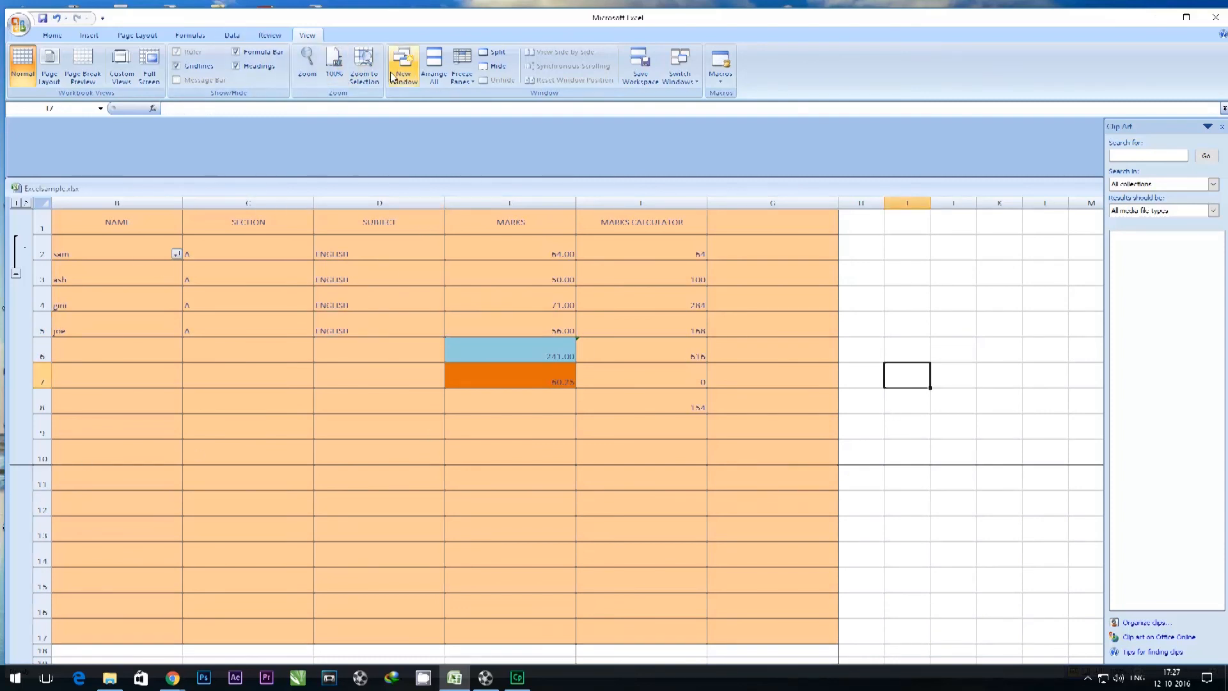
{"action": "left_click", "coordinate": [470, 82]}
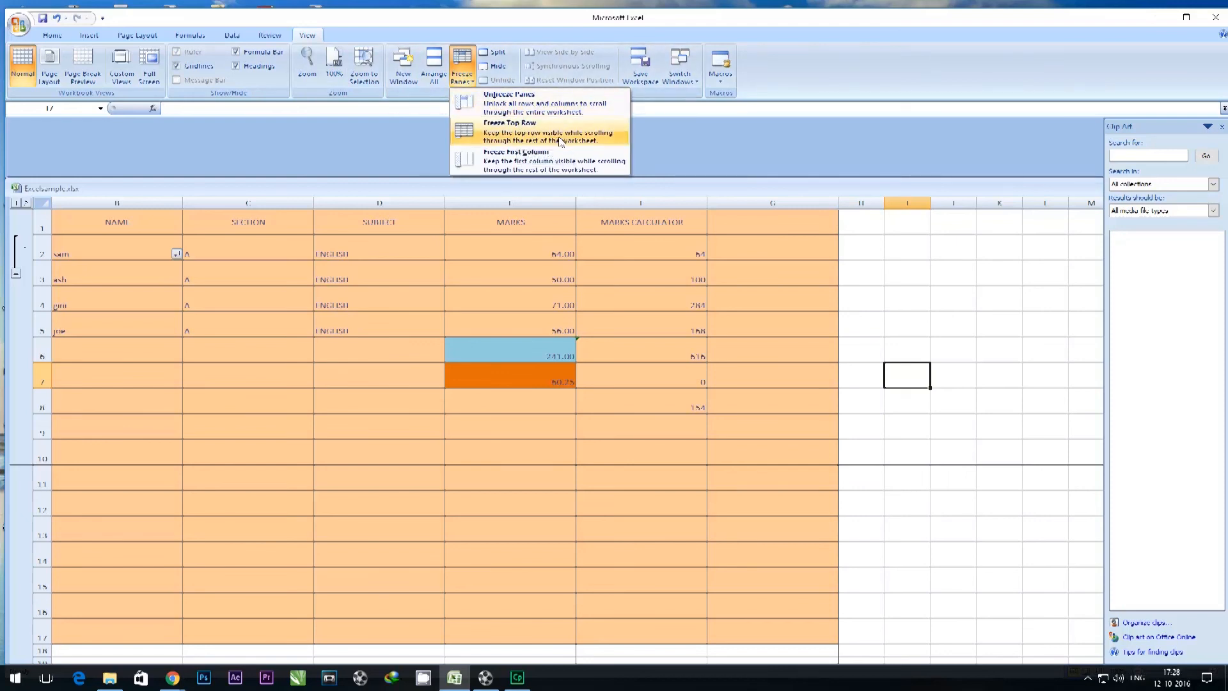
{"action": "left_click", "coordinate": [511, 133]}
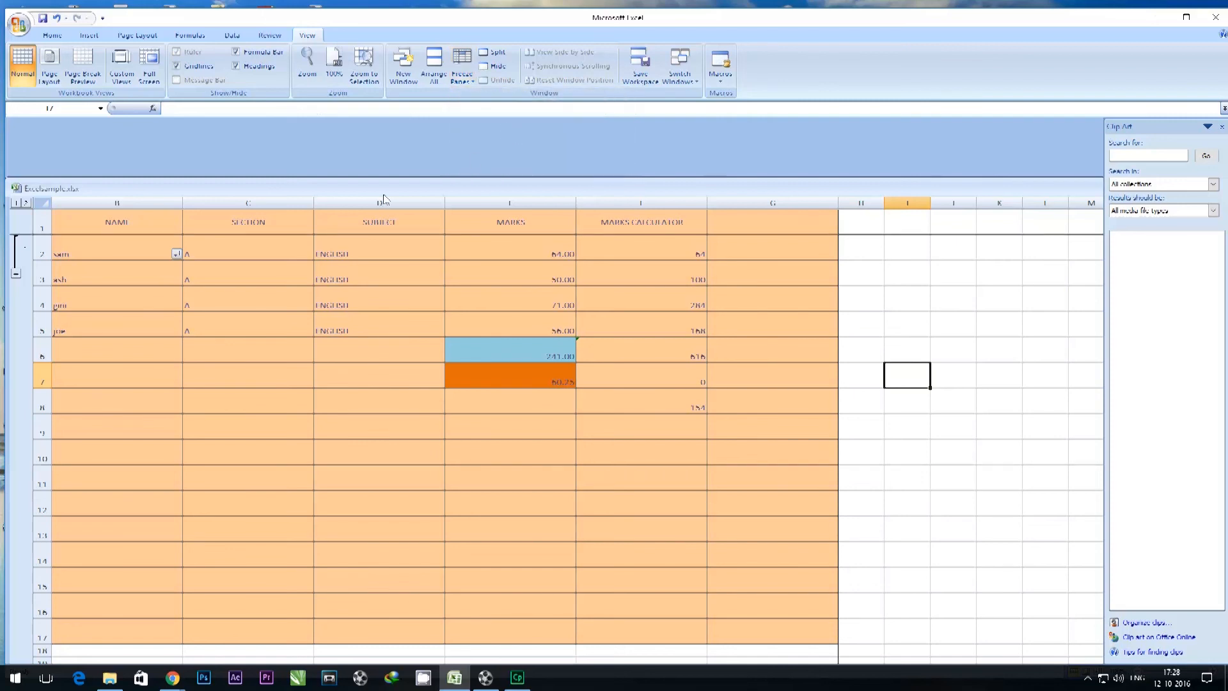
{"action": "scroll", "coordinate": [477, 303], "scroll_direction": "down", "scroll_amount": 4}
{"action": "scroll", "coordinate": [476, 305], "scroll_direction": "up", "scroll_amount": 4}
{"action": "scroll", "coordinate": [477, 310], "scroll_direction": "down", "scroll_amount": 12}
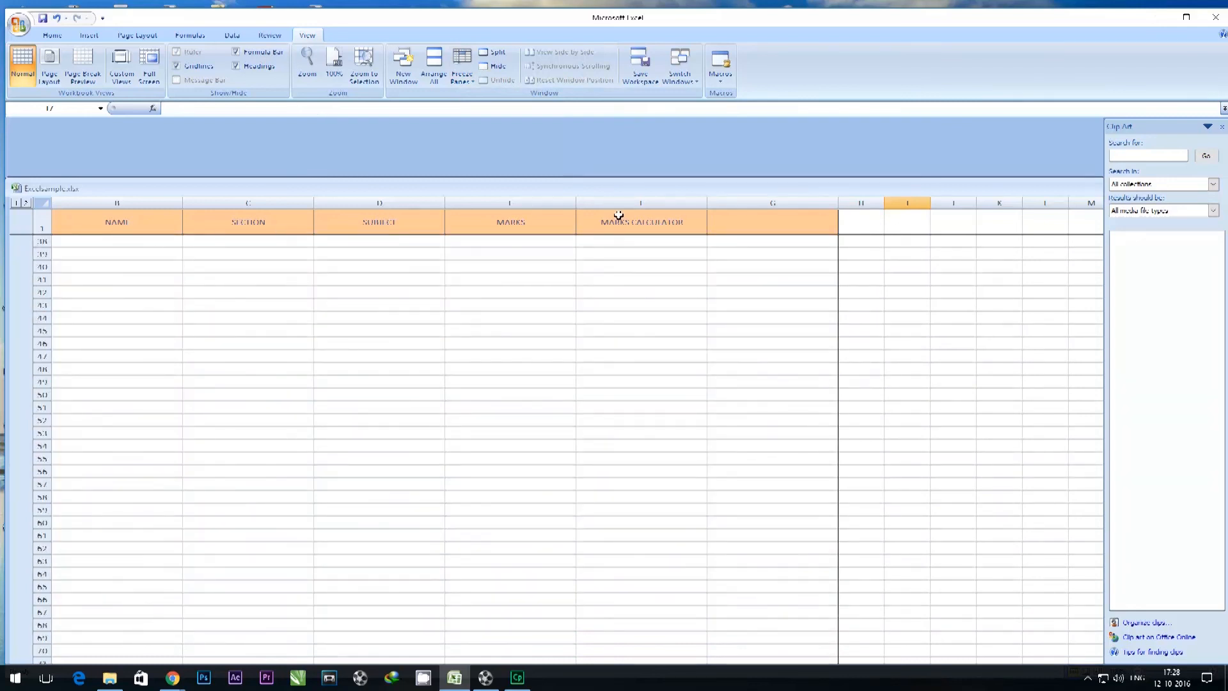
{"action": "scroll", "coordinate": [406, 382], "scroll_direction": "up", "scroll_amount": 12}
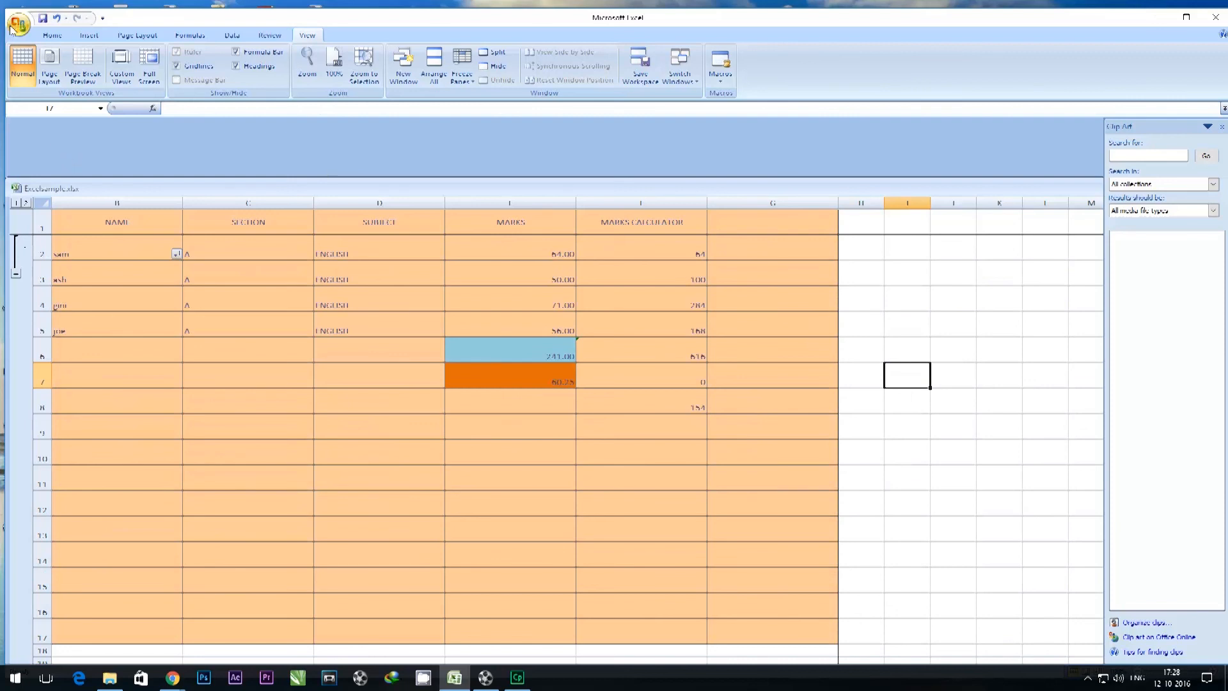
Close Excel.
{"action": "left_click", "coordinate": [1217, 21]}
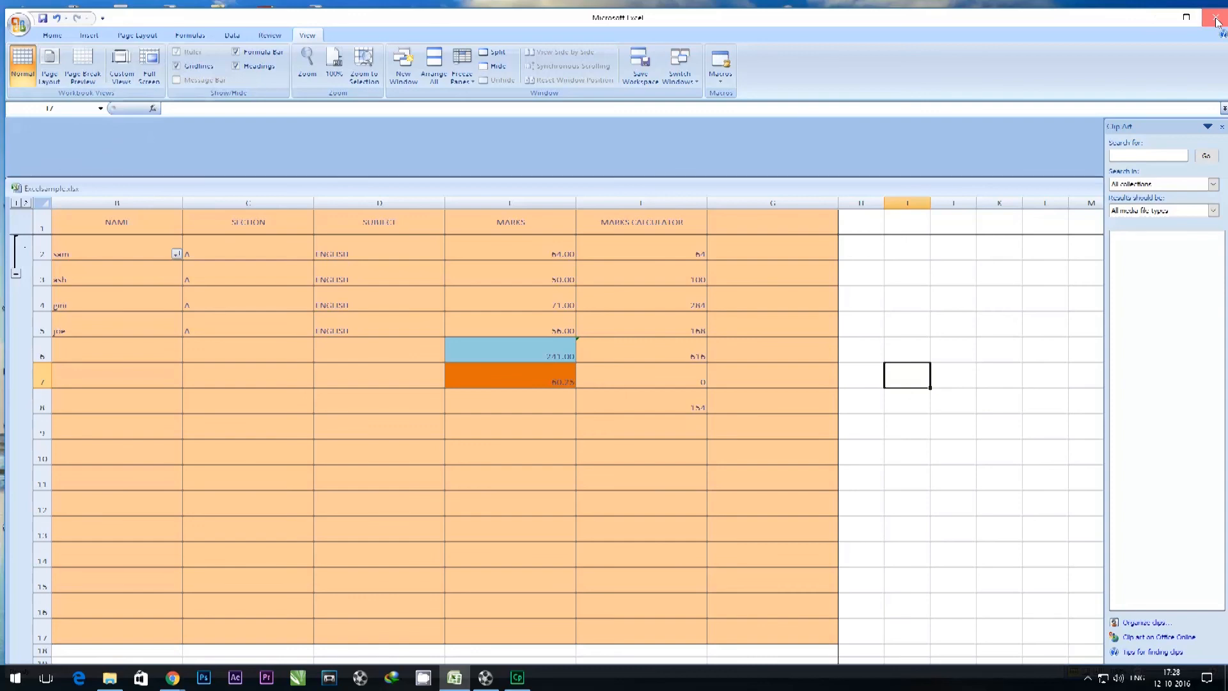